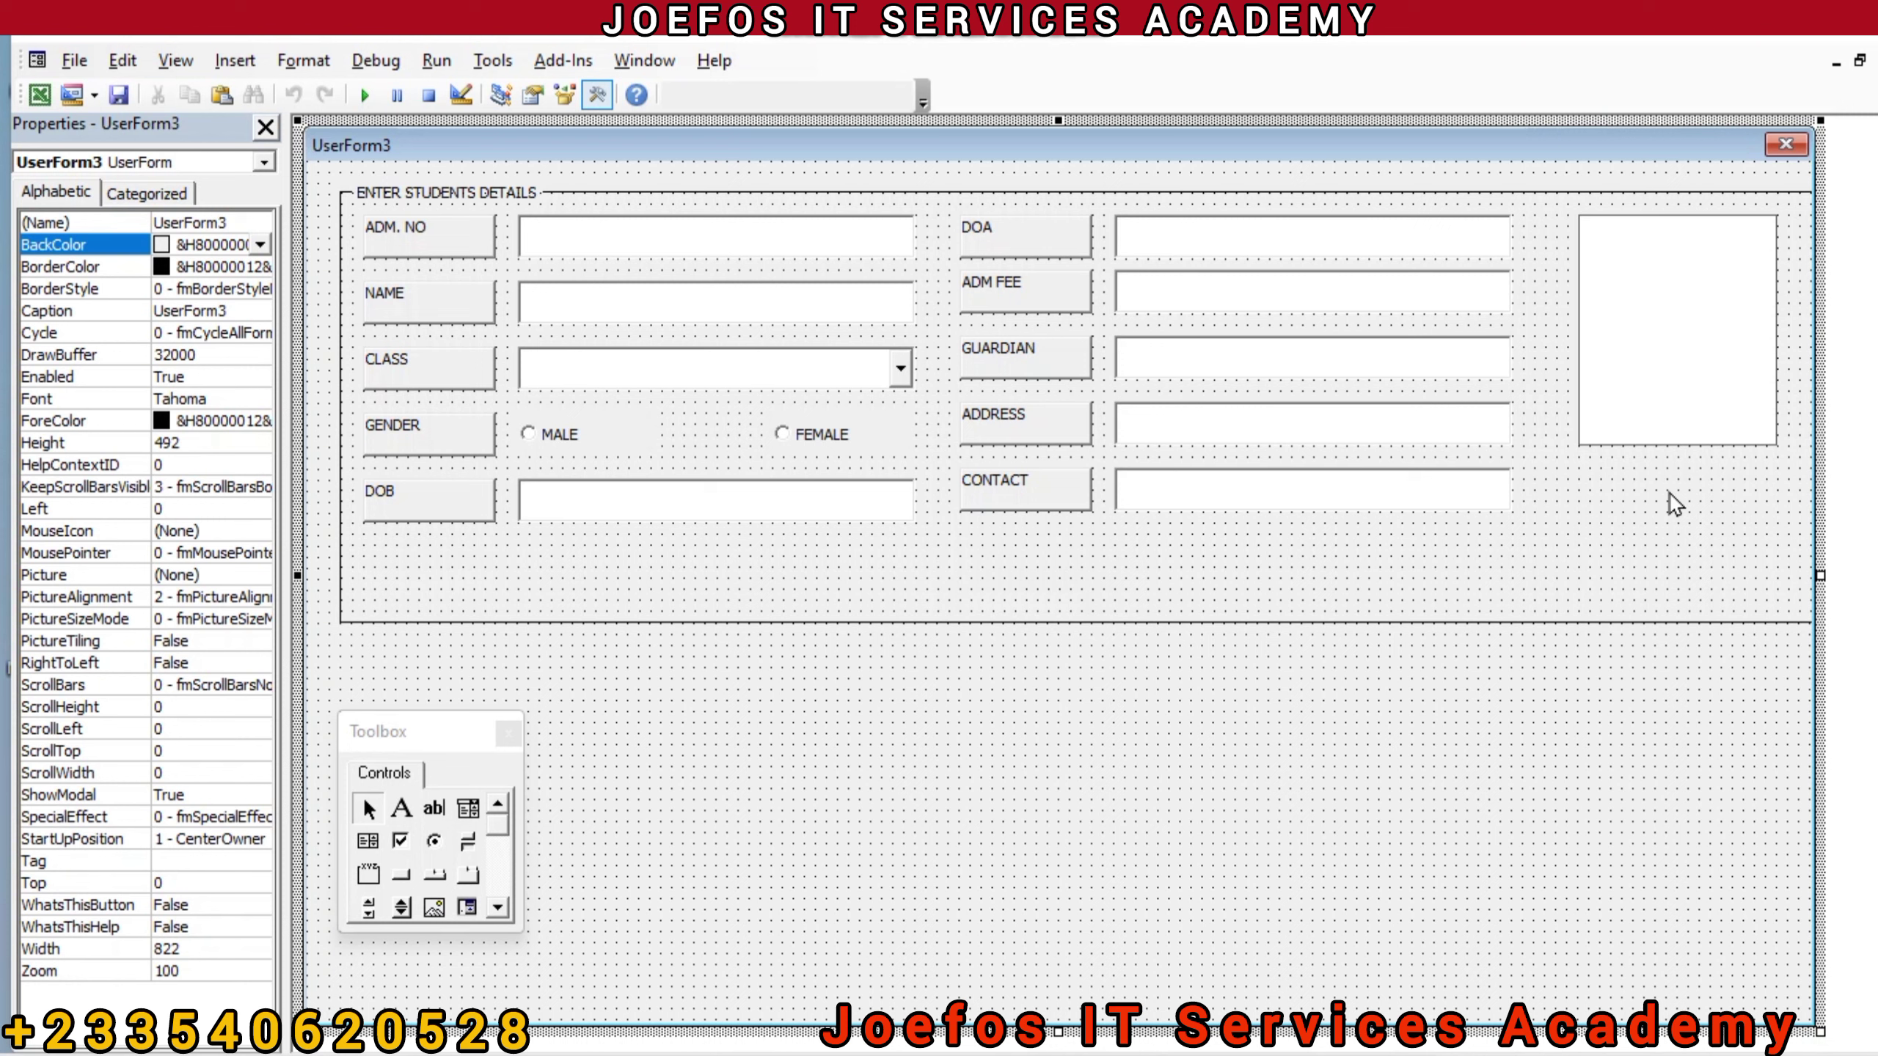
Step: Draw a command button about 108 wide and 24 high directly below the picture box in the student details frame
click(1053, 495)
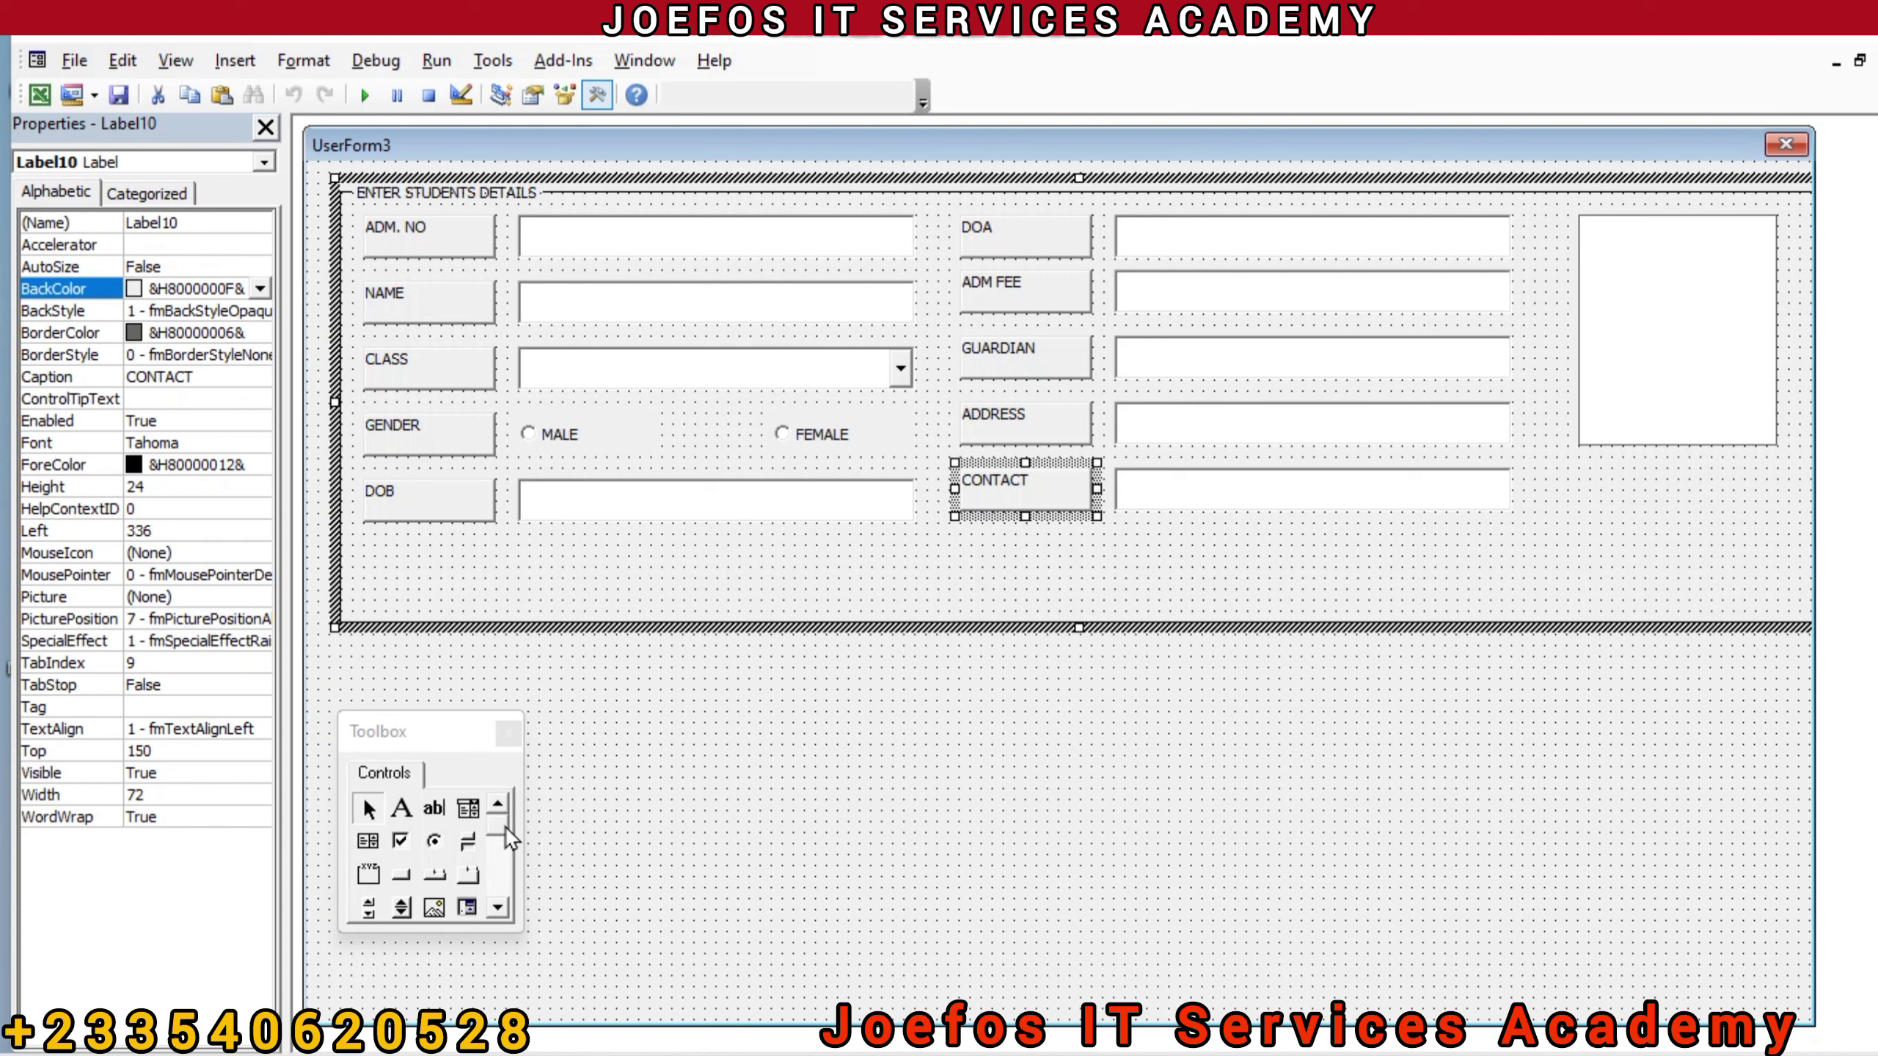
click(406, 875)
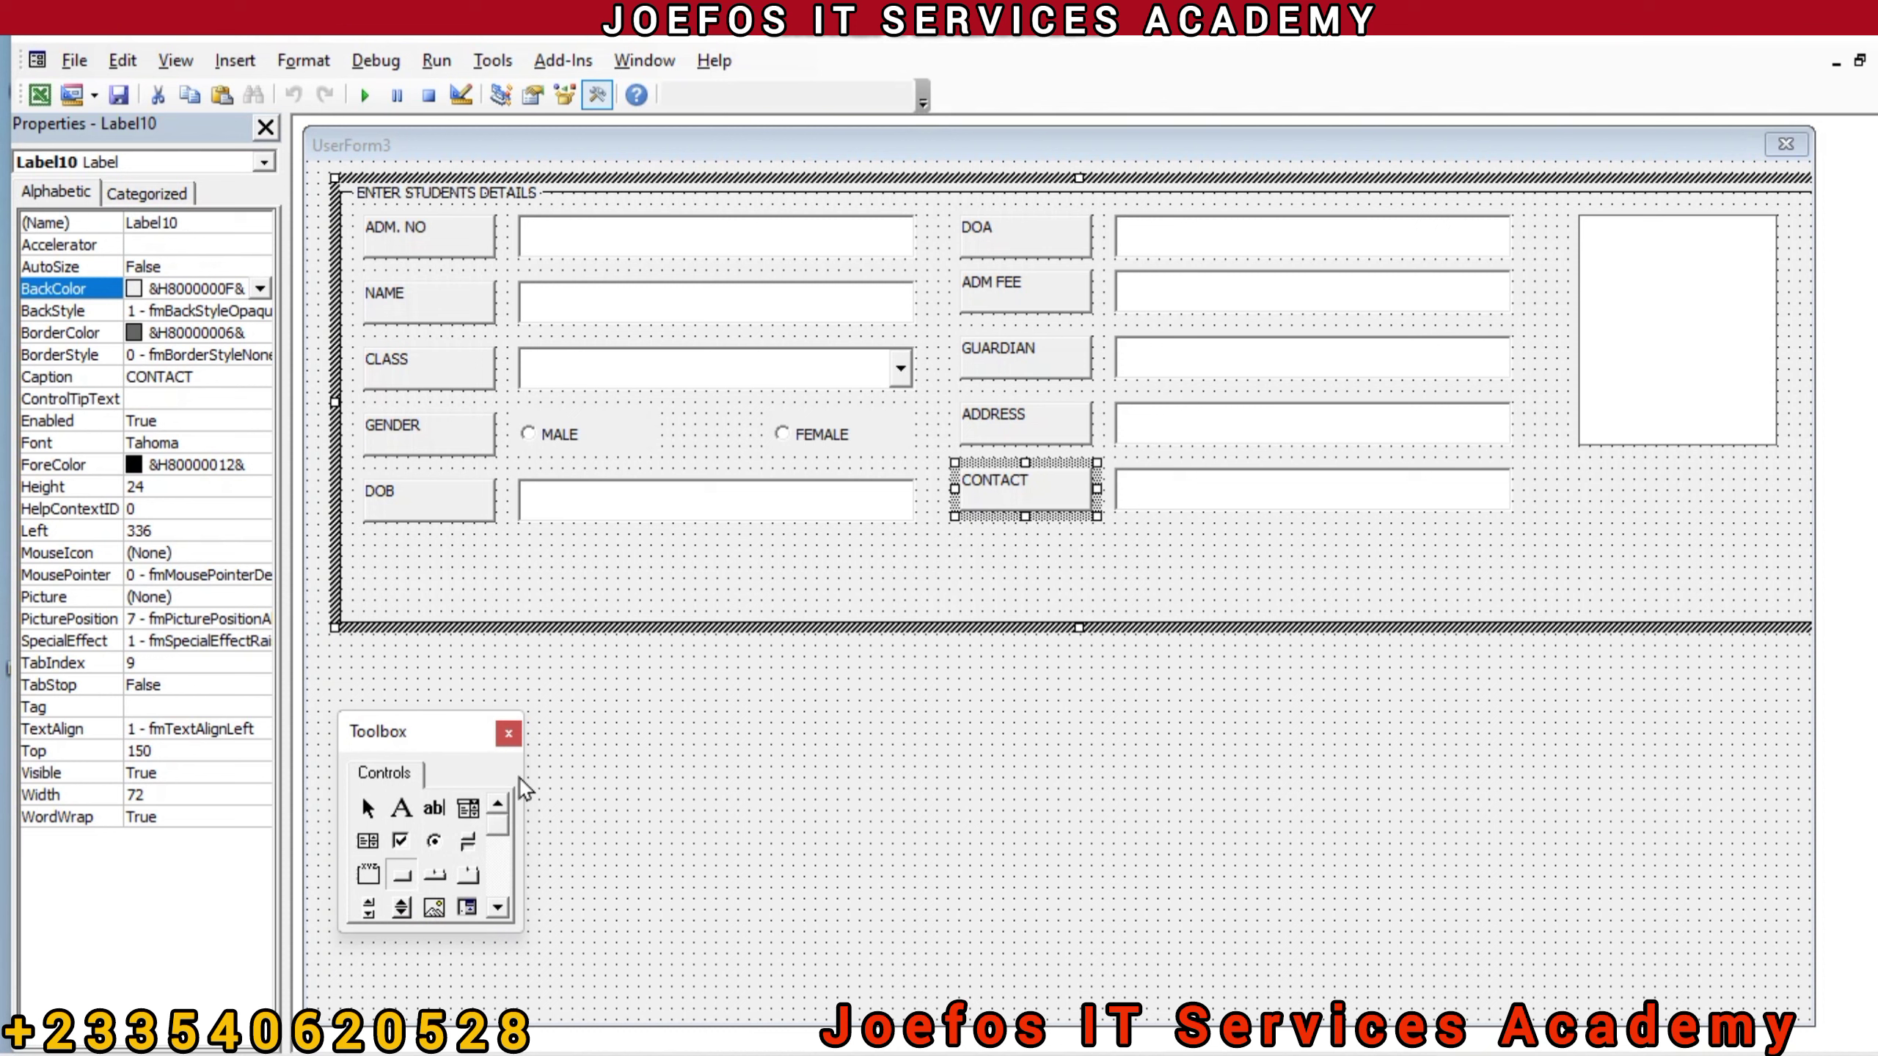
click(399, 876)
drag(1579, 471, 1782, 508)
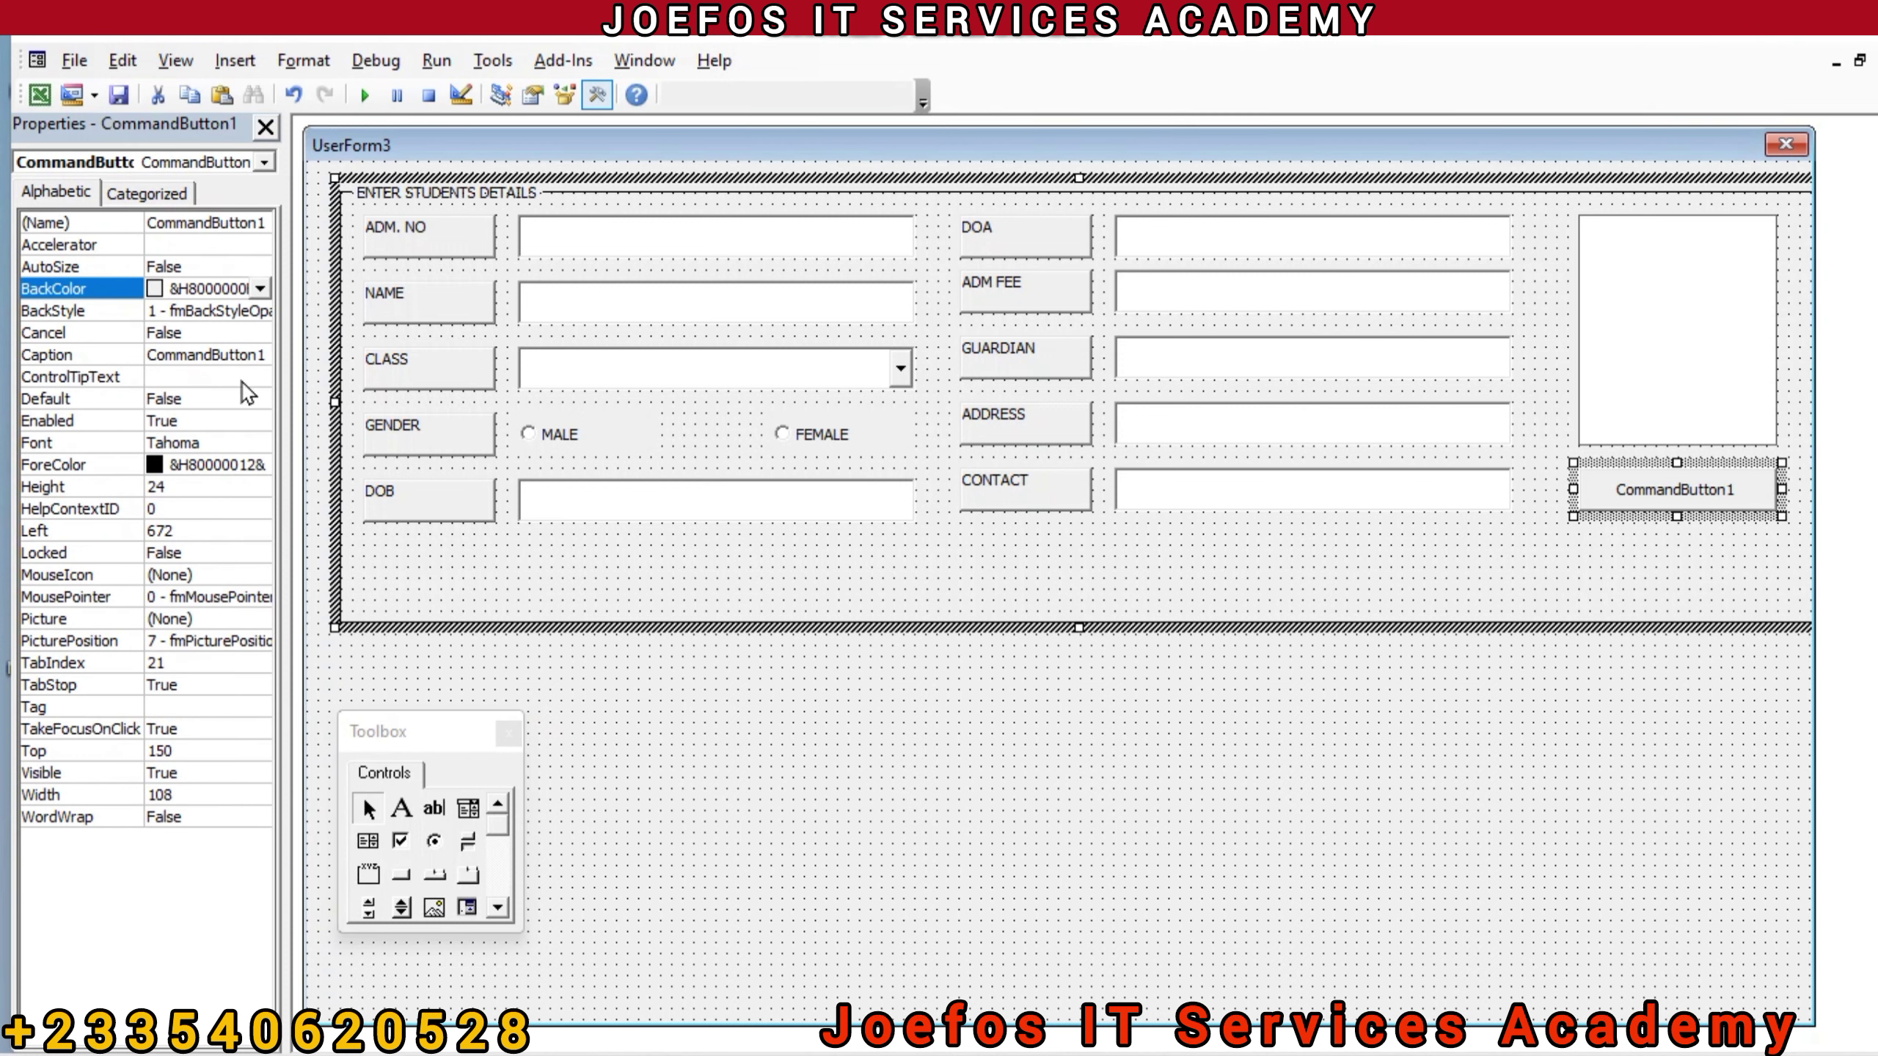
Step: Set the caption of the command button below the picture box to ADD PHOTO
click(238, 354)
click(237, 347)
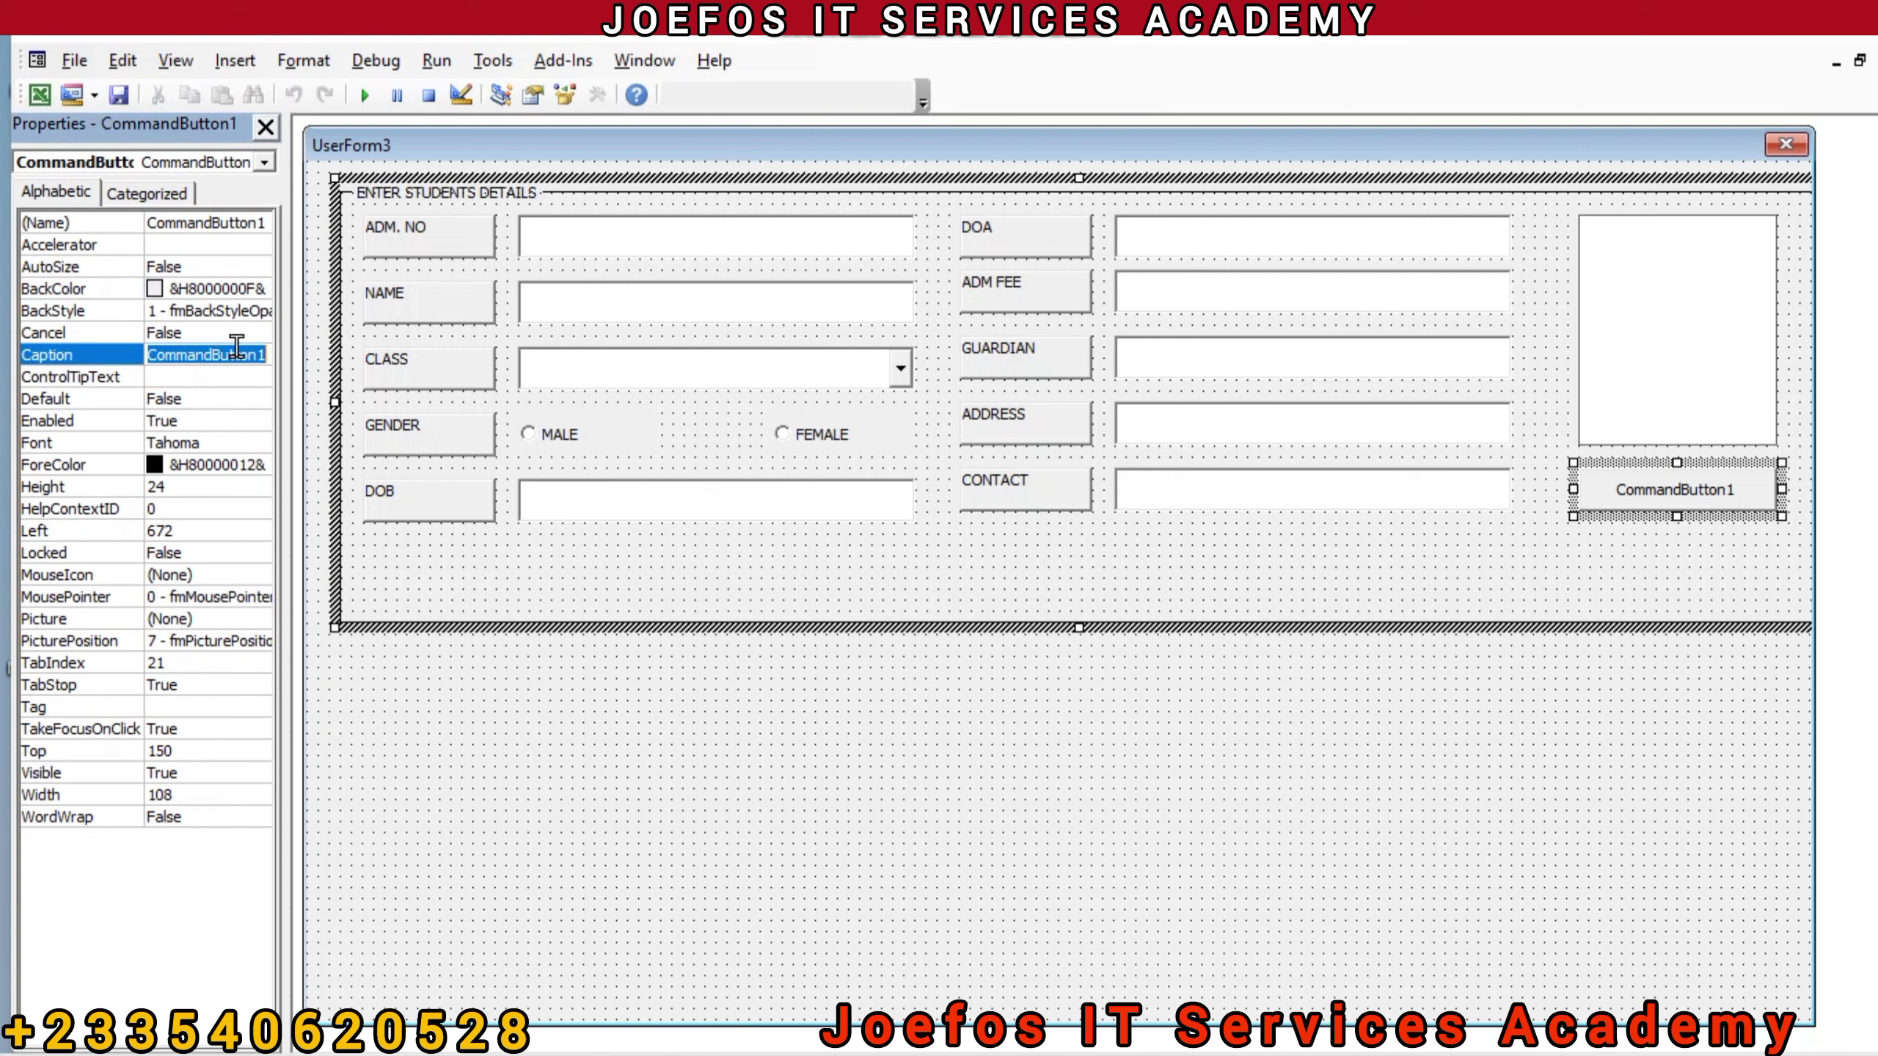
text(ADD)
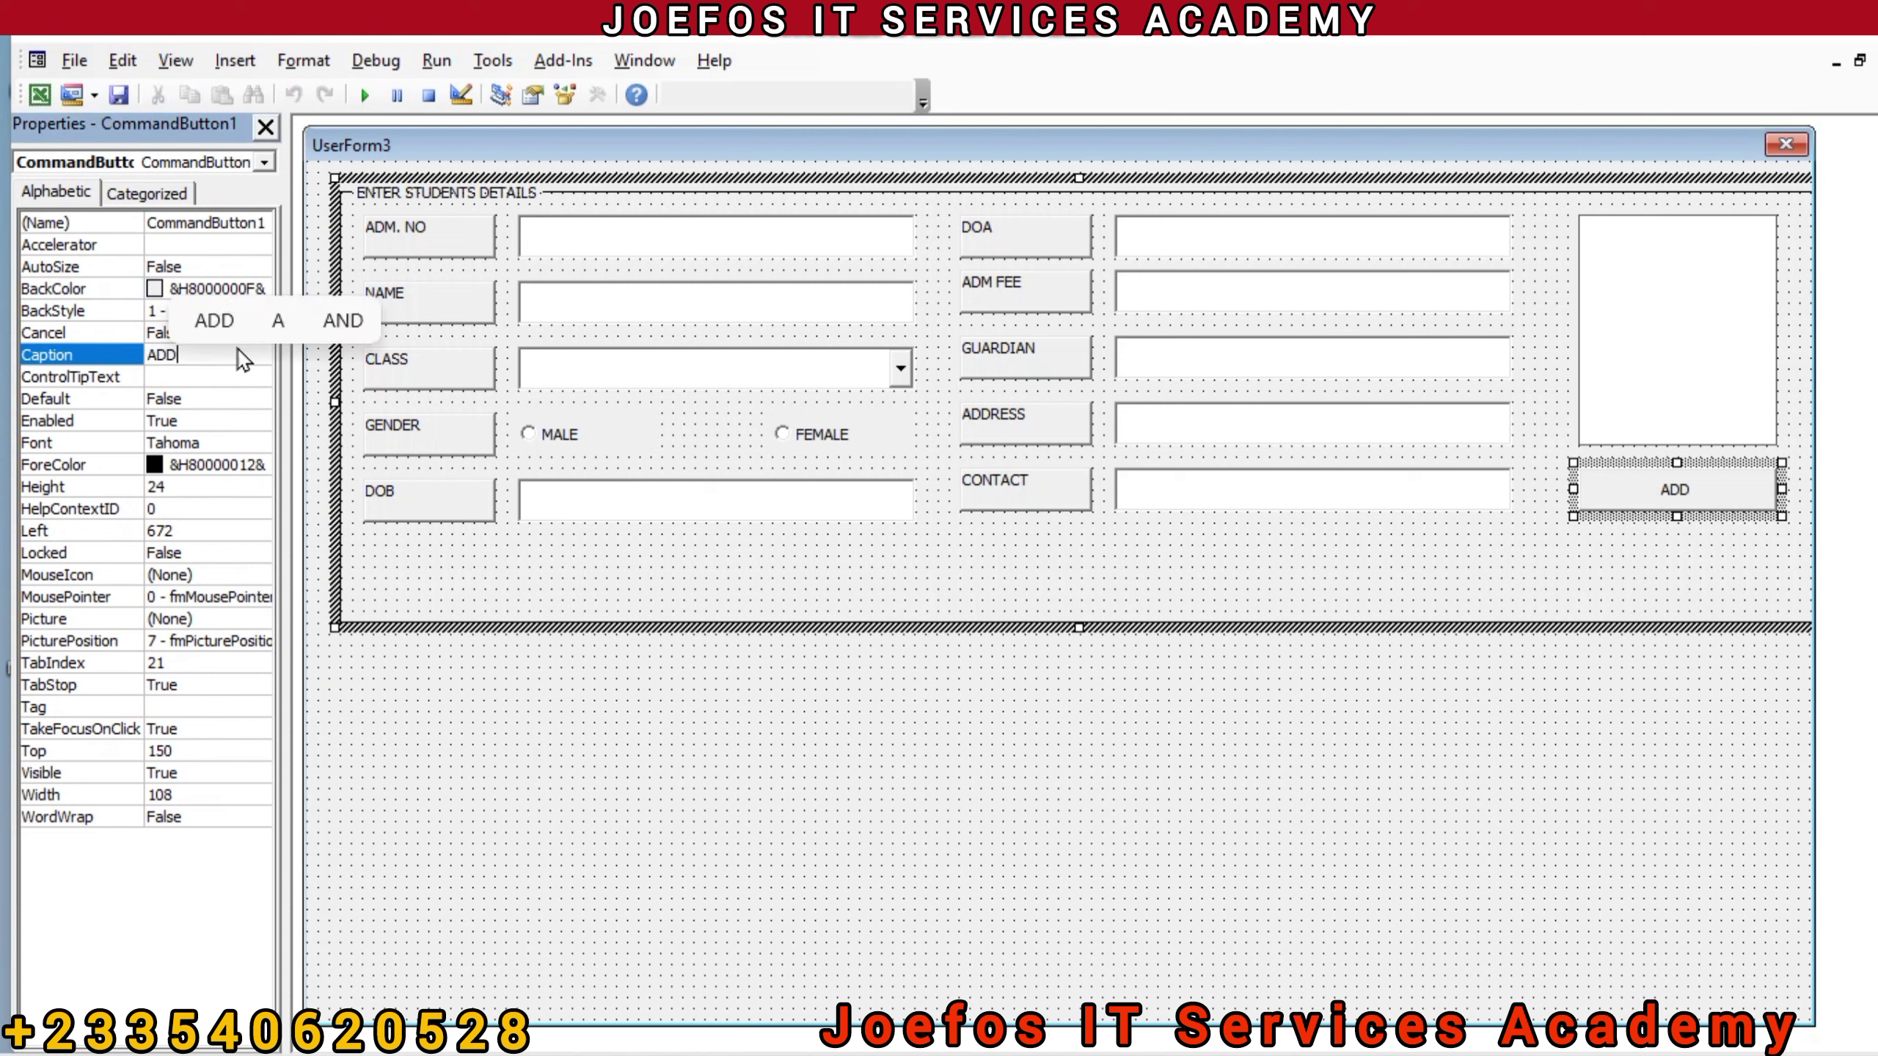
text( PH)
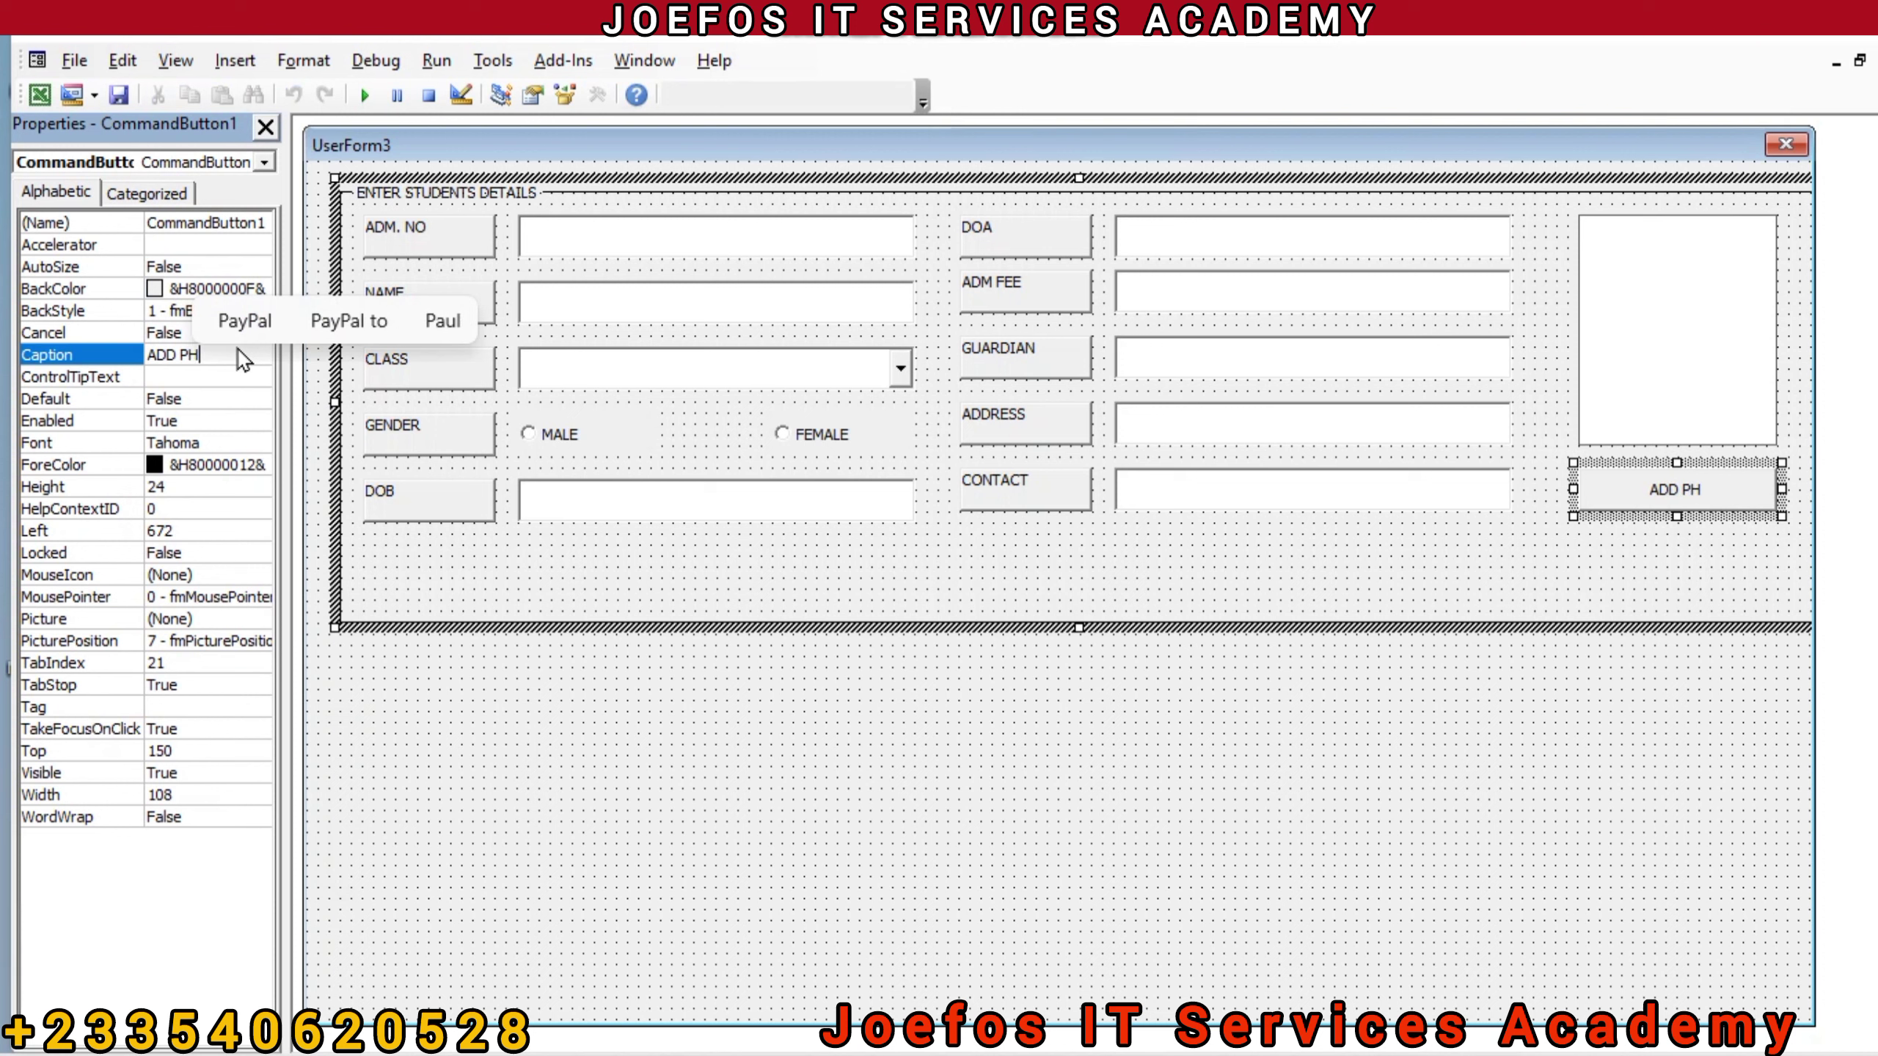
text(OTP)
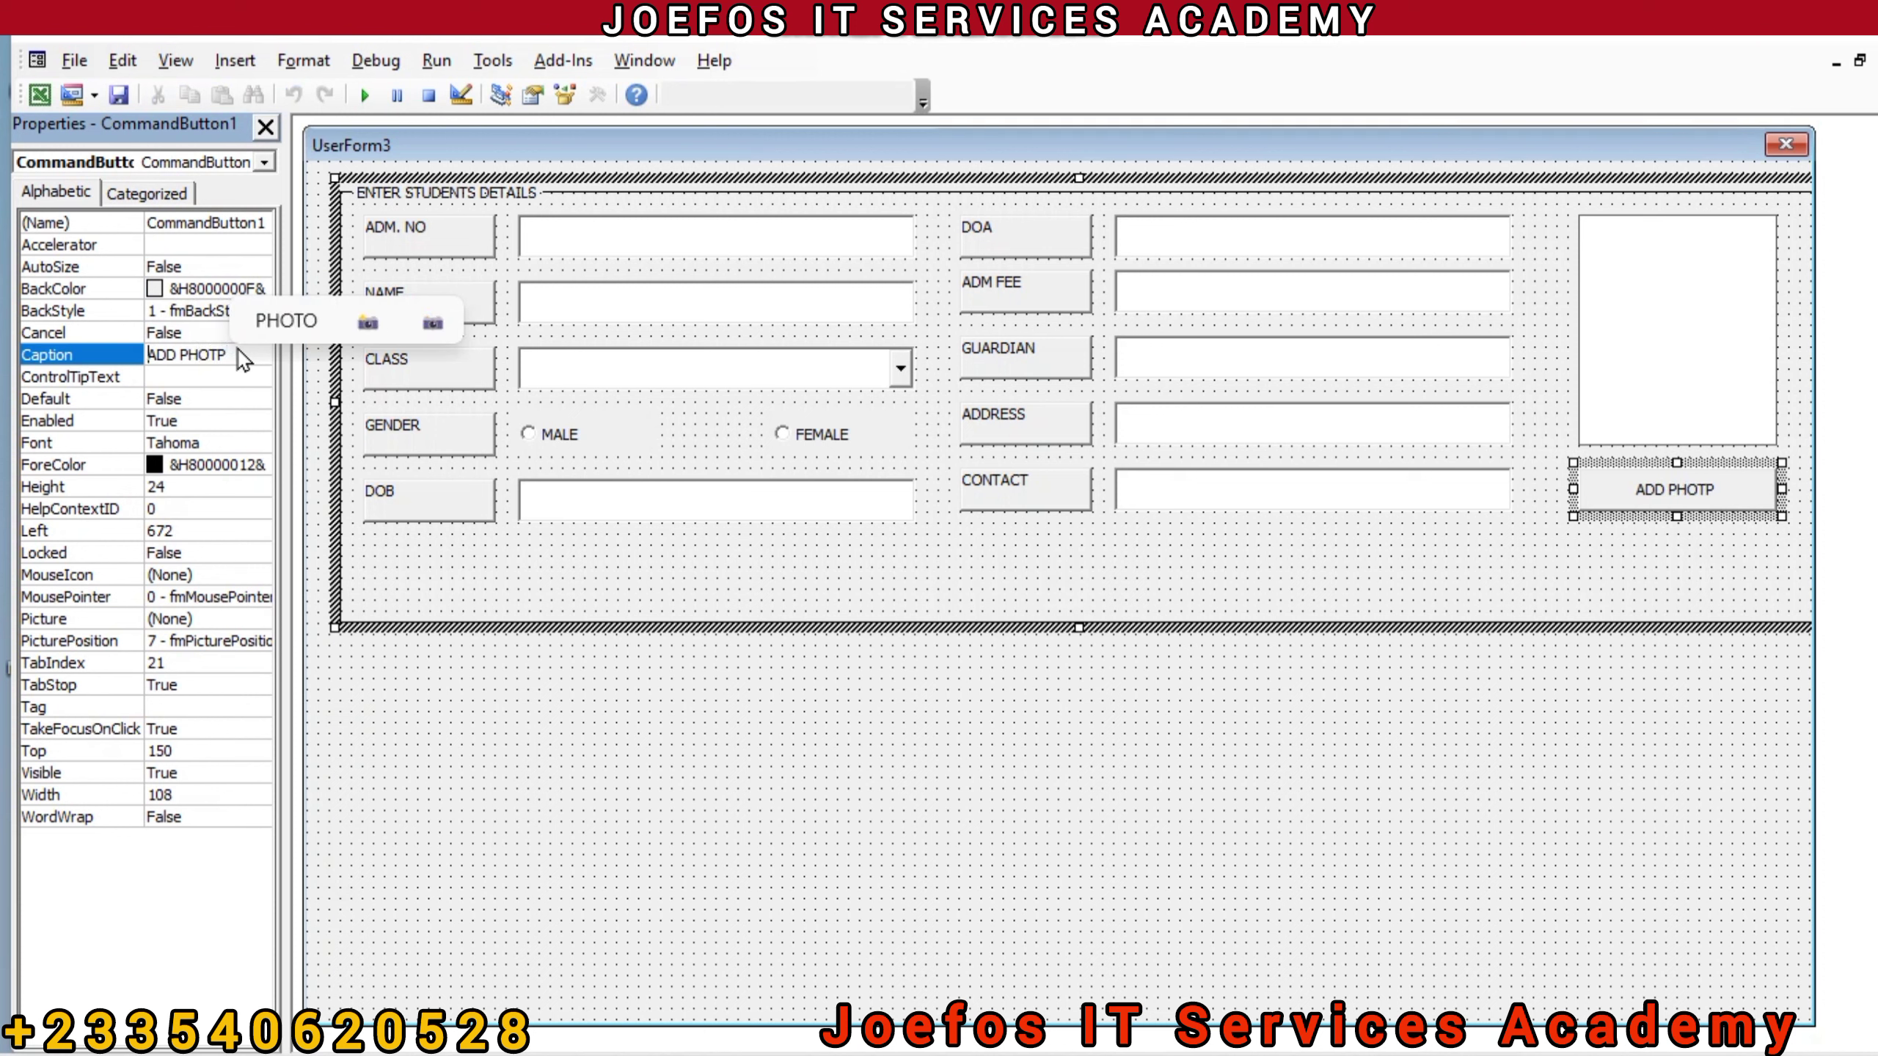
click(270, 321)
key(shift+End)
key(BackSpace)
key(BackSpace)
key(BackSpace)
key(BackSpace)
key(BackSpace)
key(BackSpace)
text(ADD PHOT)
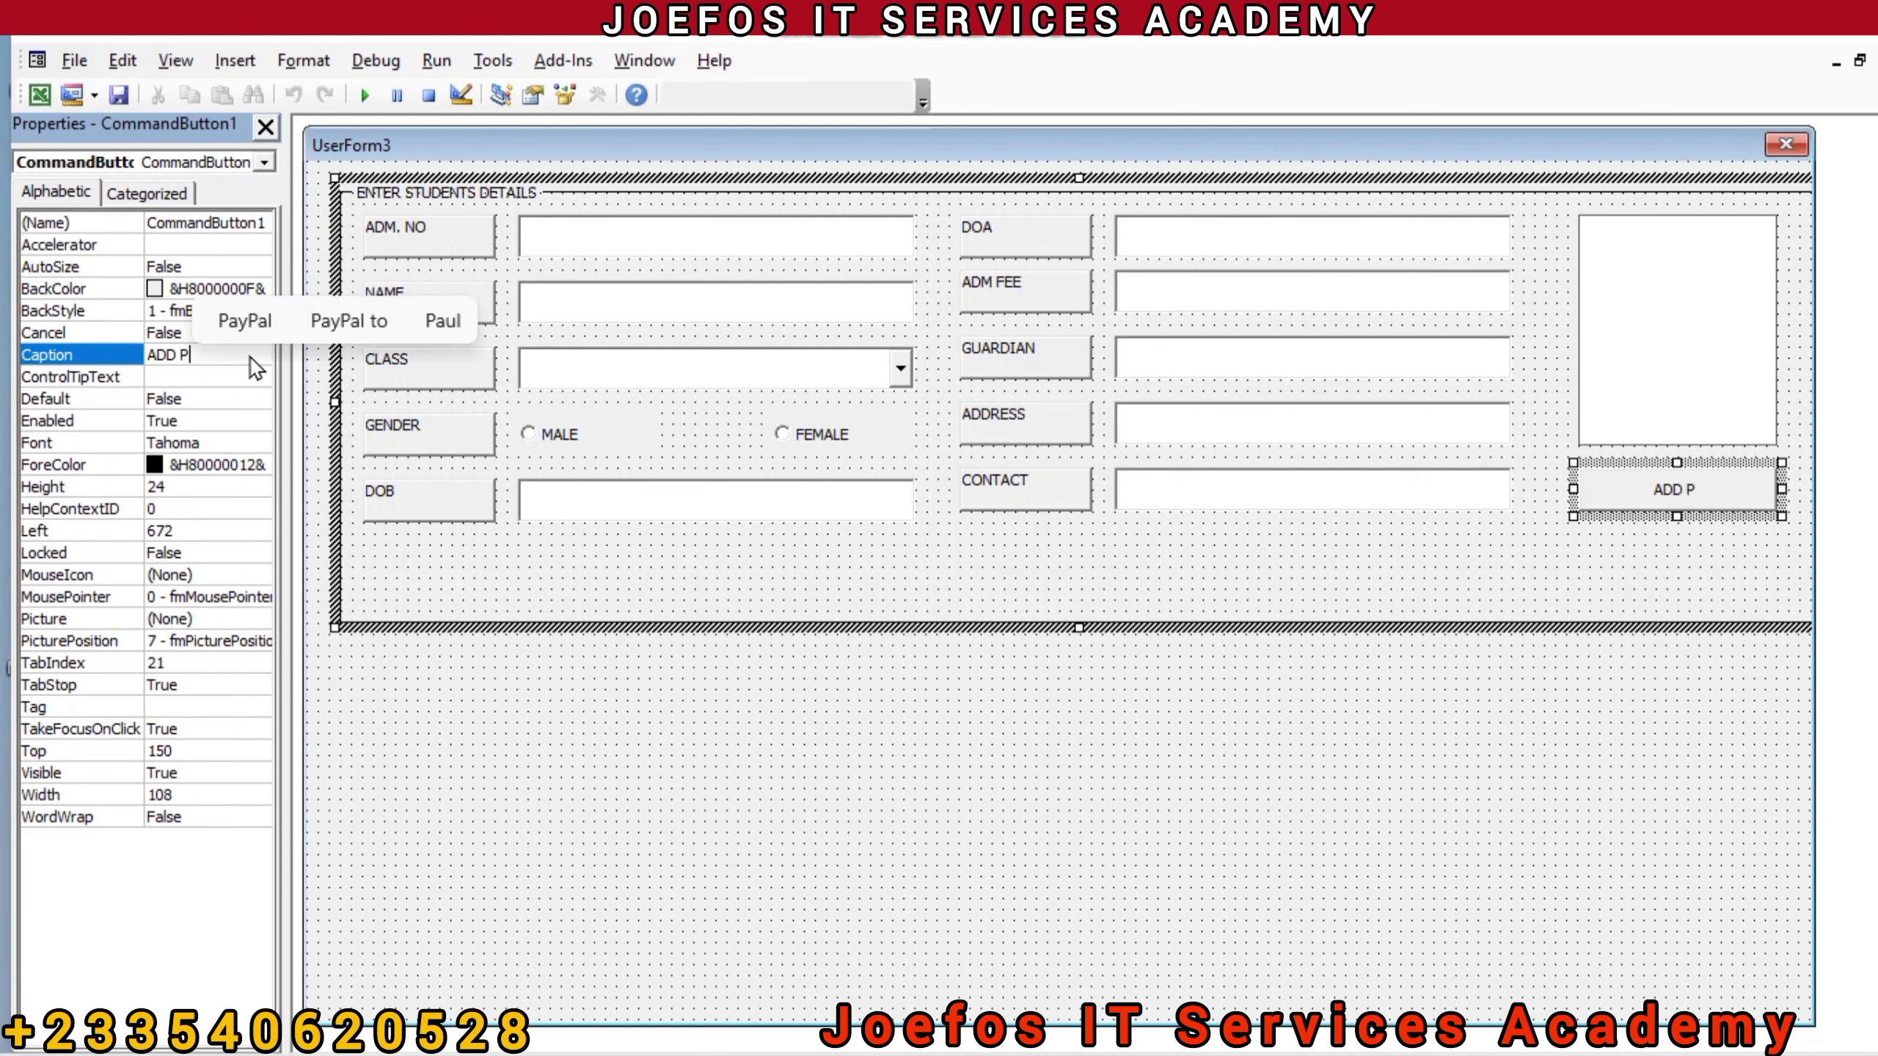
text(O)
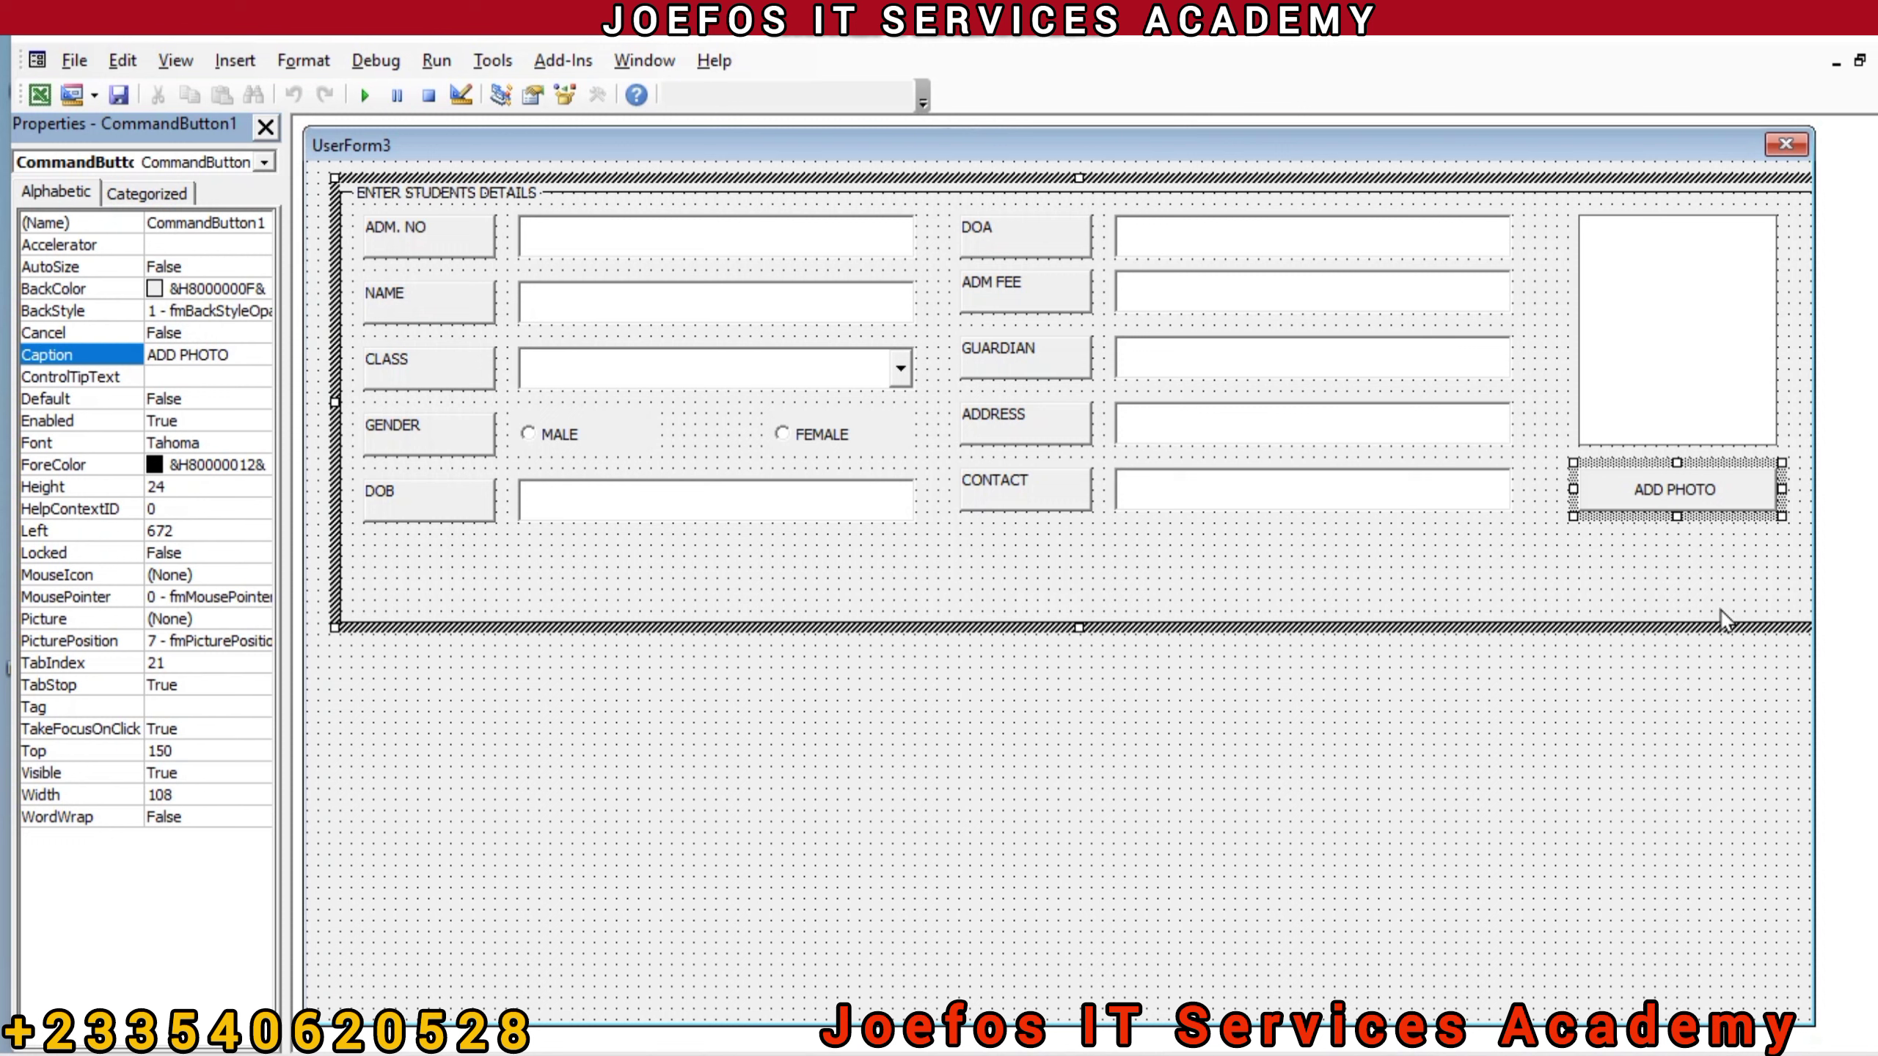
click(1695, 564)
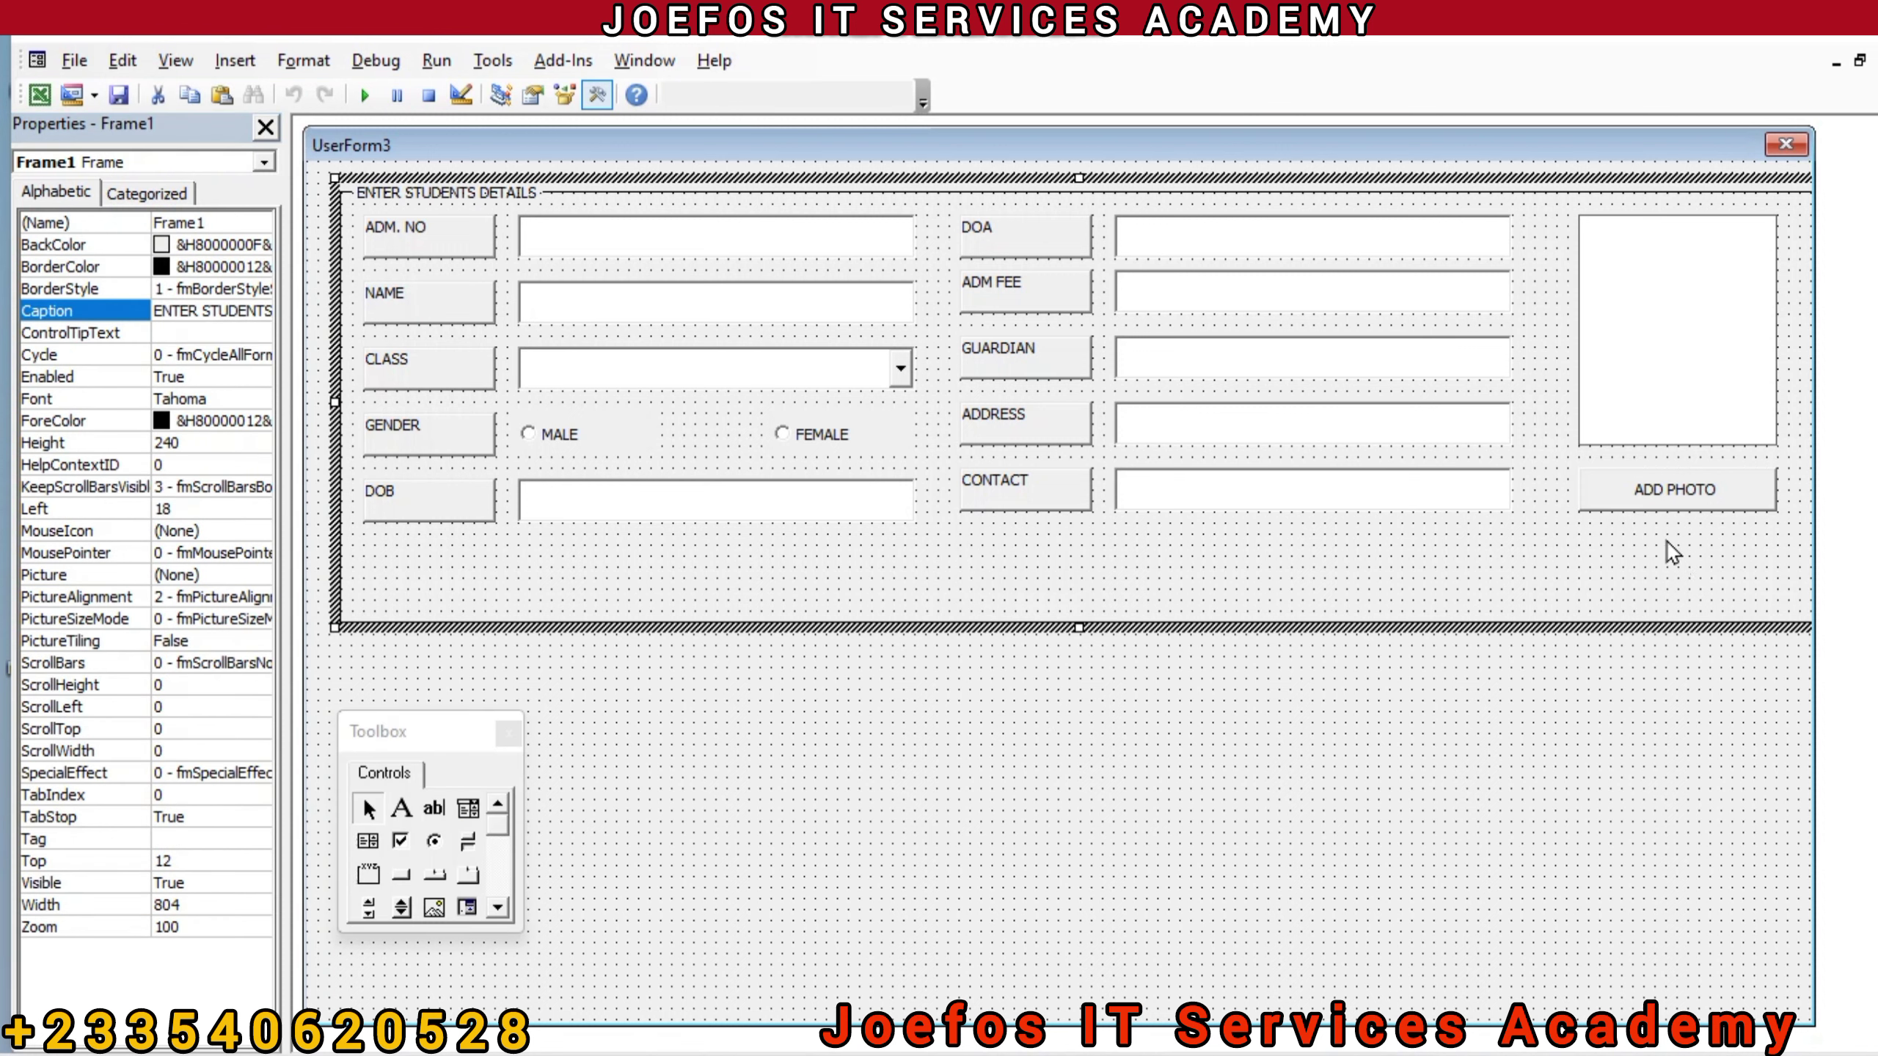
click(1669, 511)
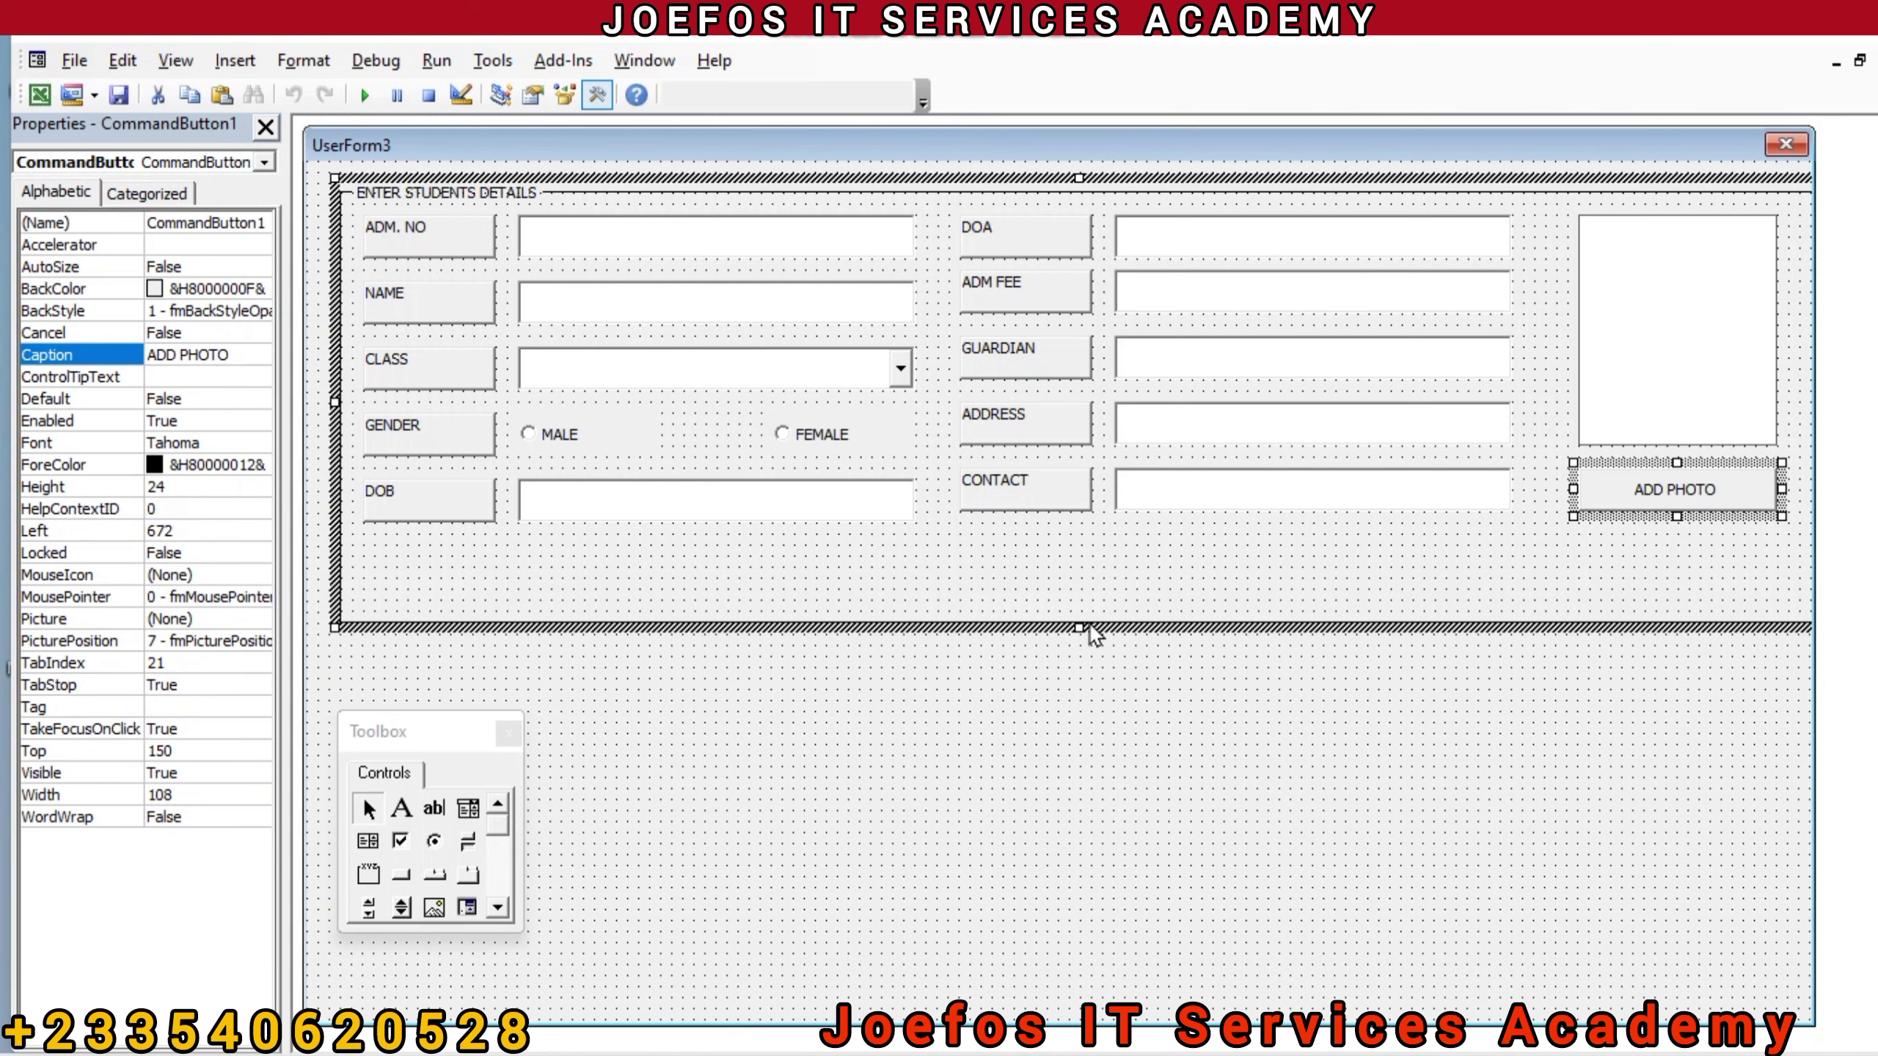
Step: Move the ENTER STUDENTS DETAILS frame to about Left 12, Top 6 so it fits within the form
drag(1084, 631, 1075, 572)
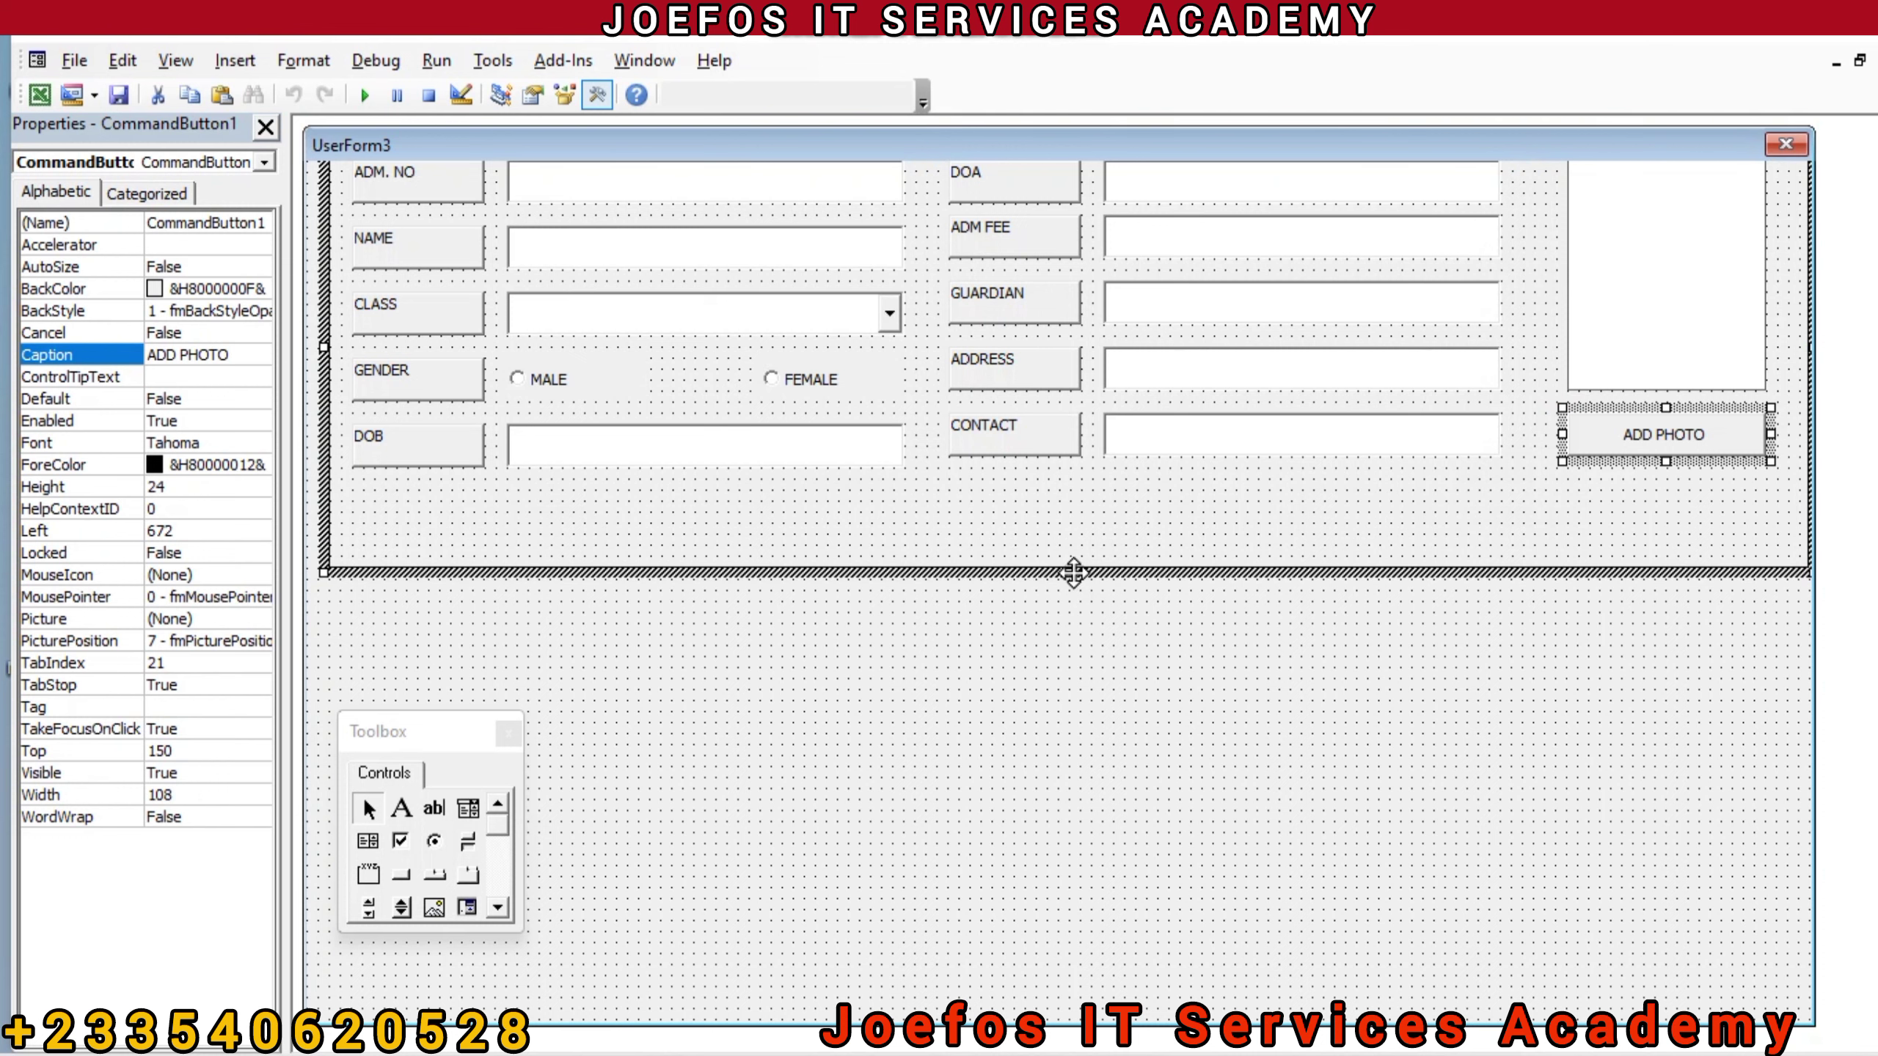
drag(1073, 571, 1071, 622)
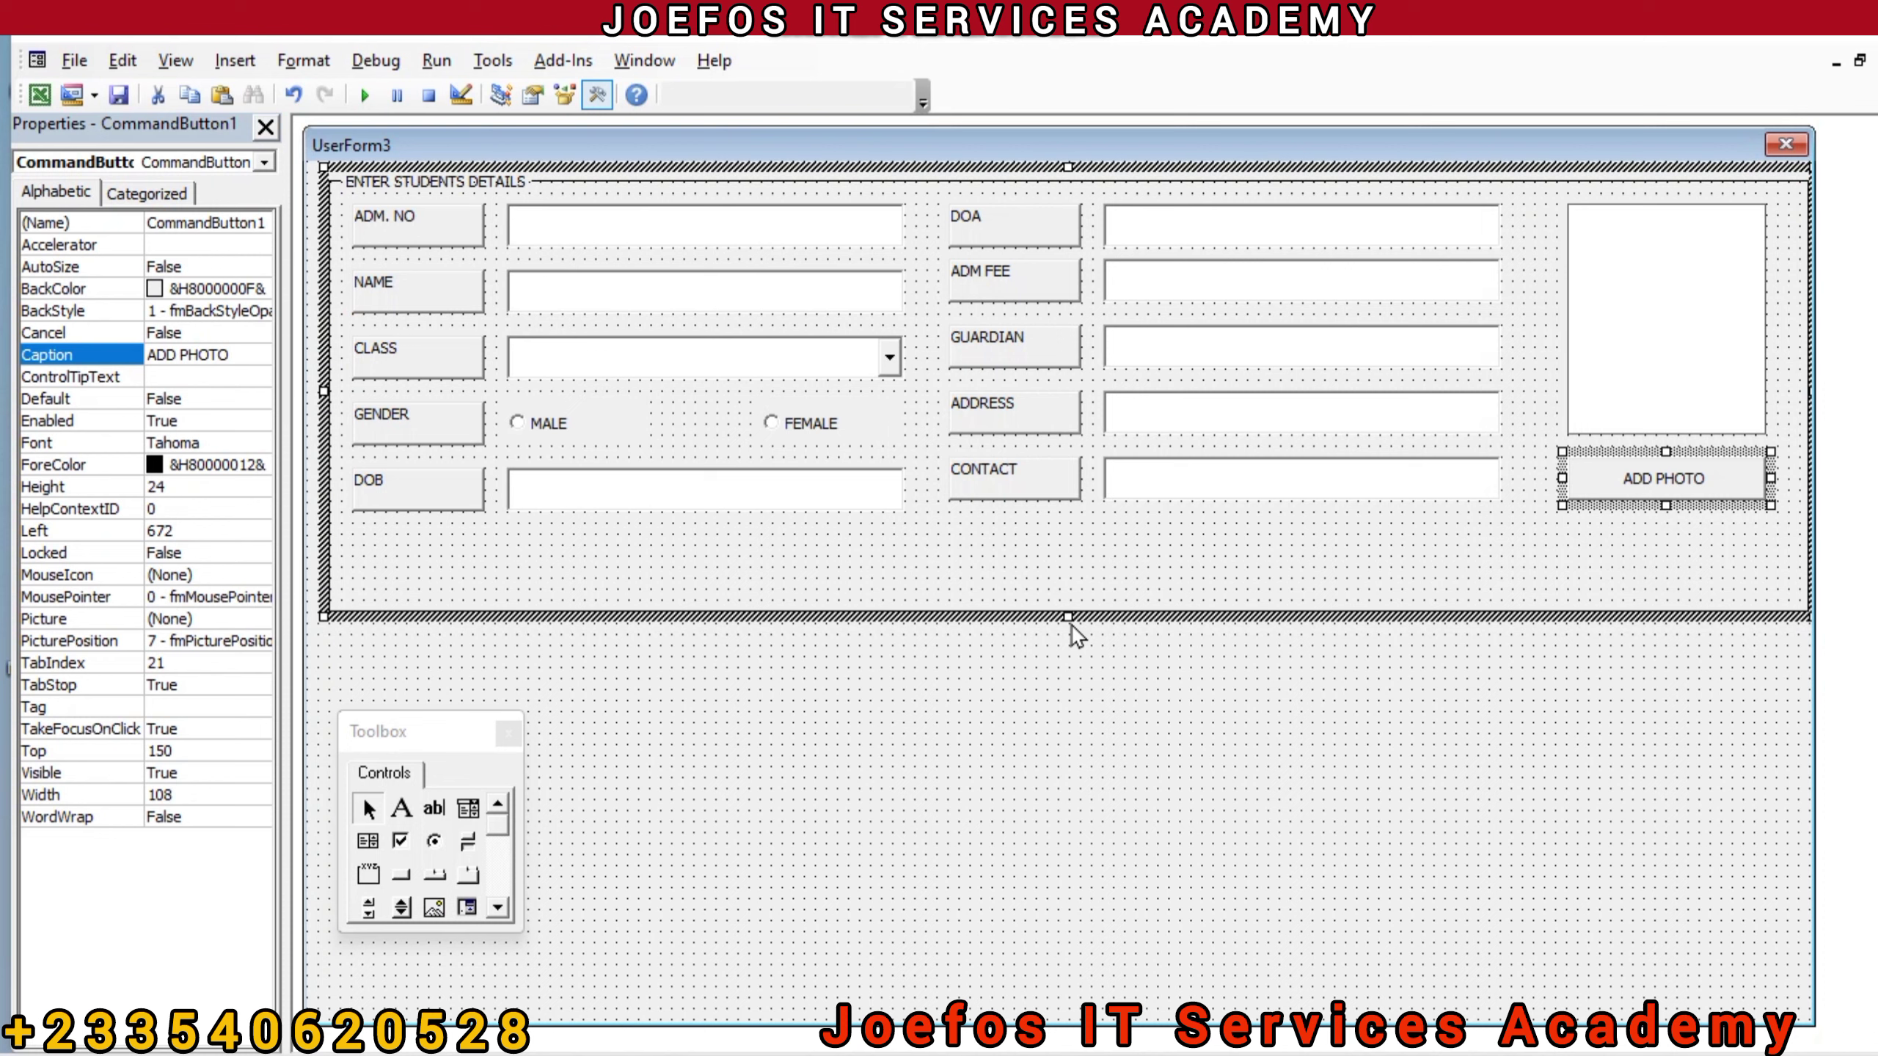
click(1089, 648)
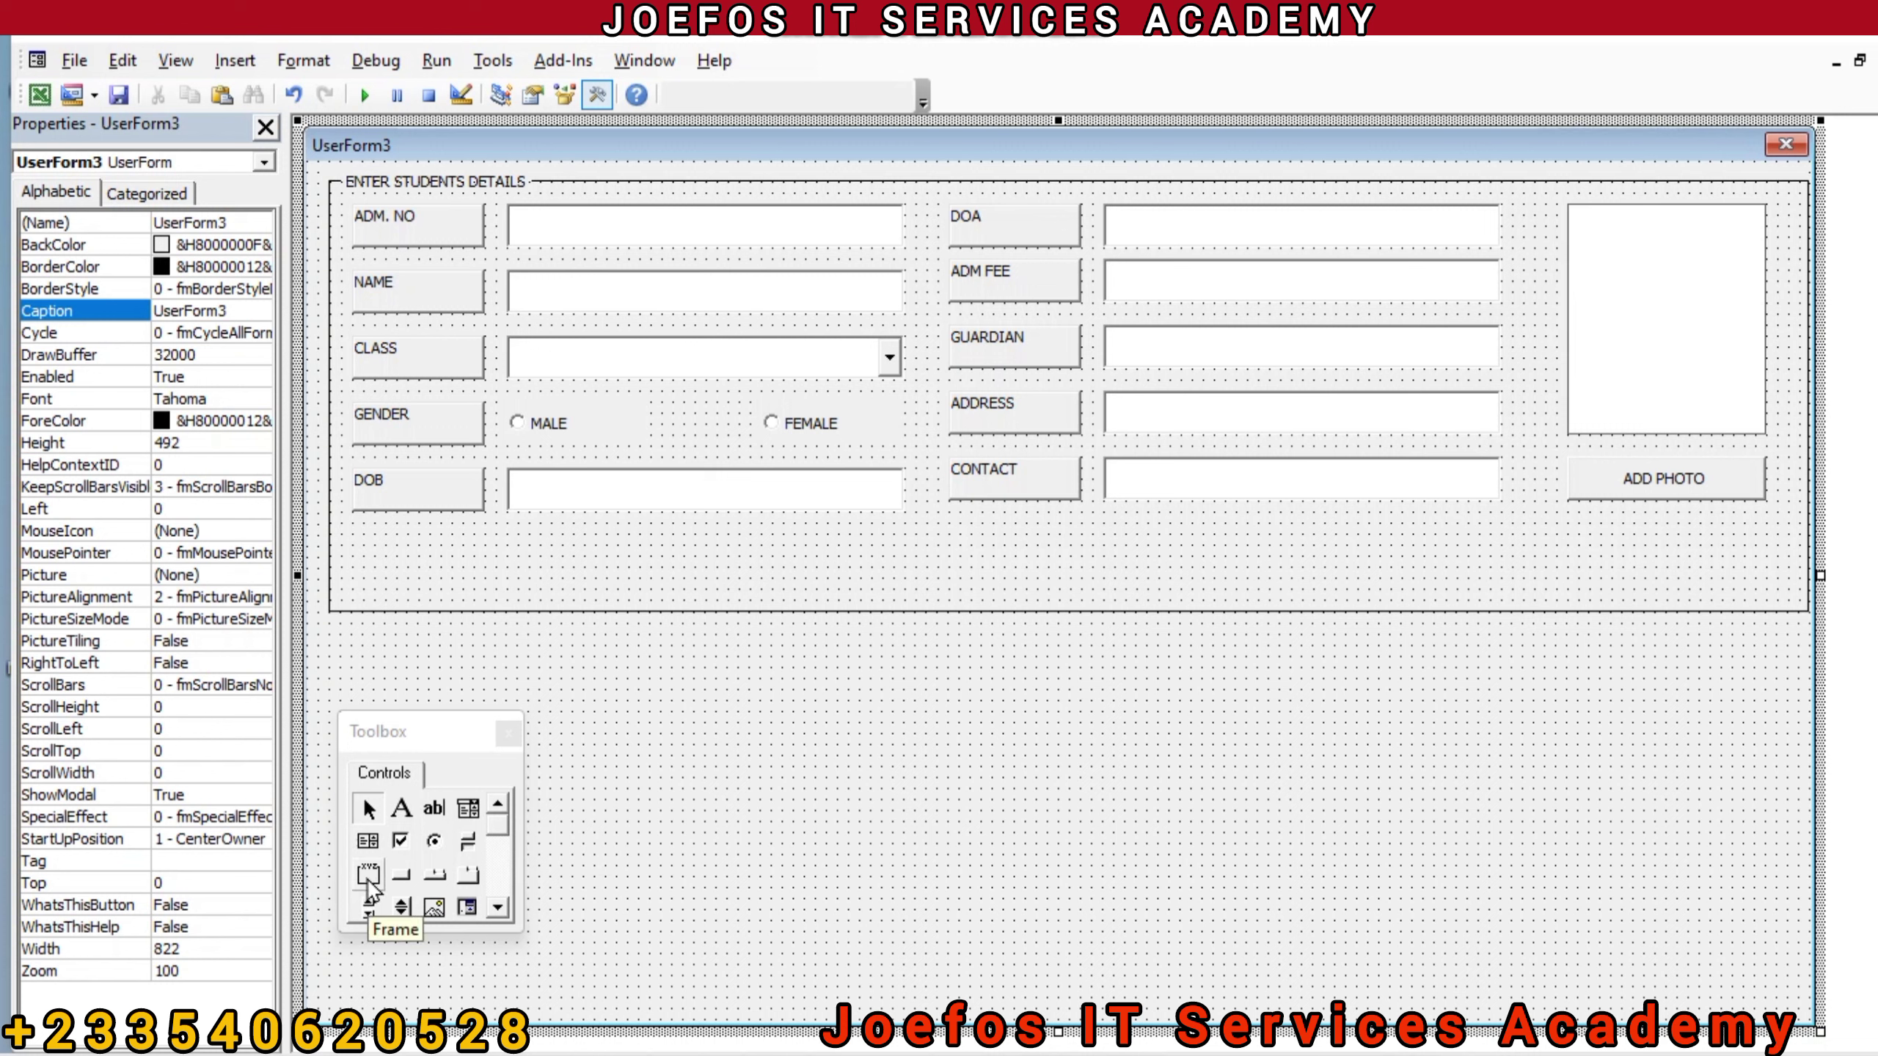
Step: Draw a frame about 798 by 126 below the ENTER STUDENTS DETAILS frame and fill it with a list box about 102 high
click(368, 884)
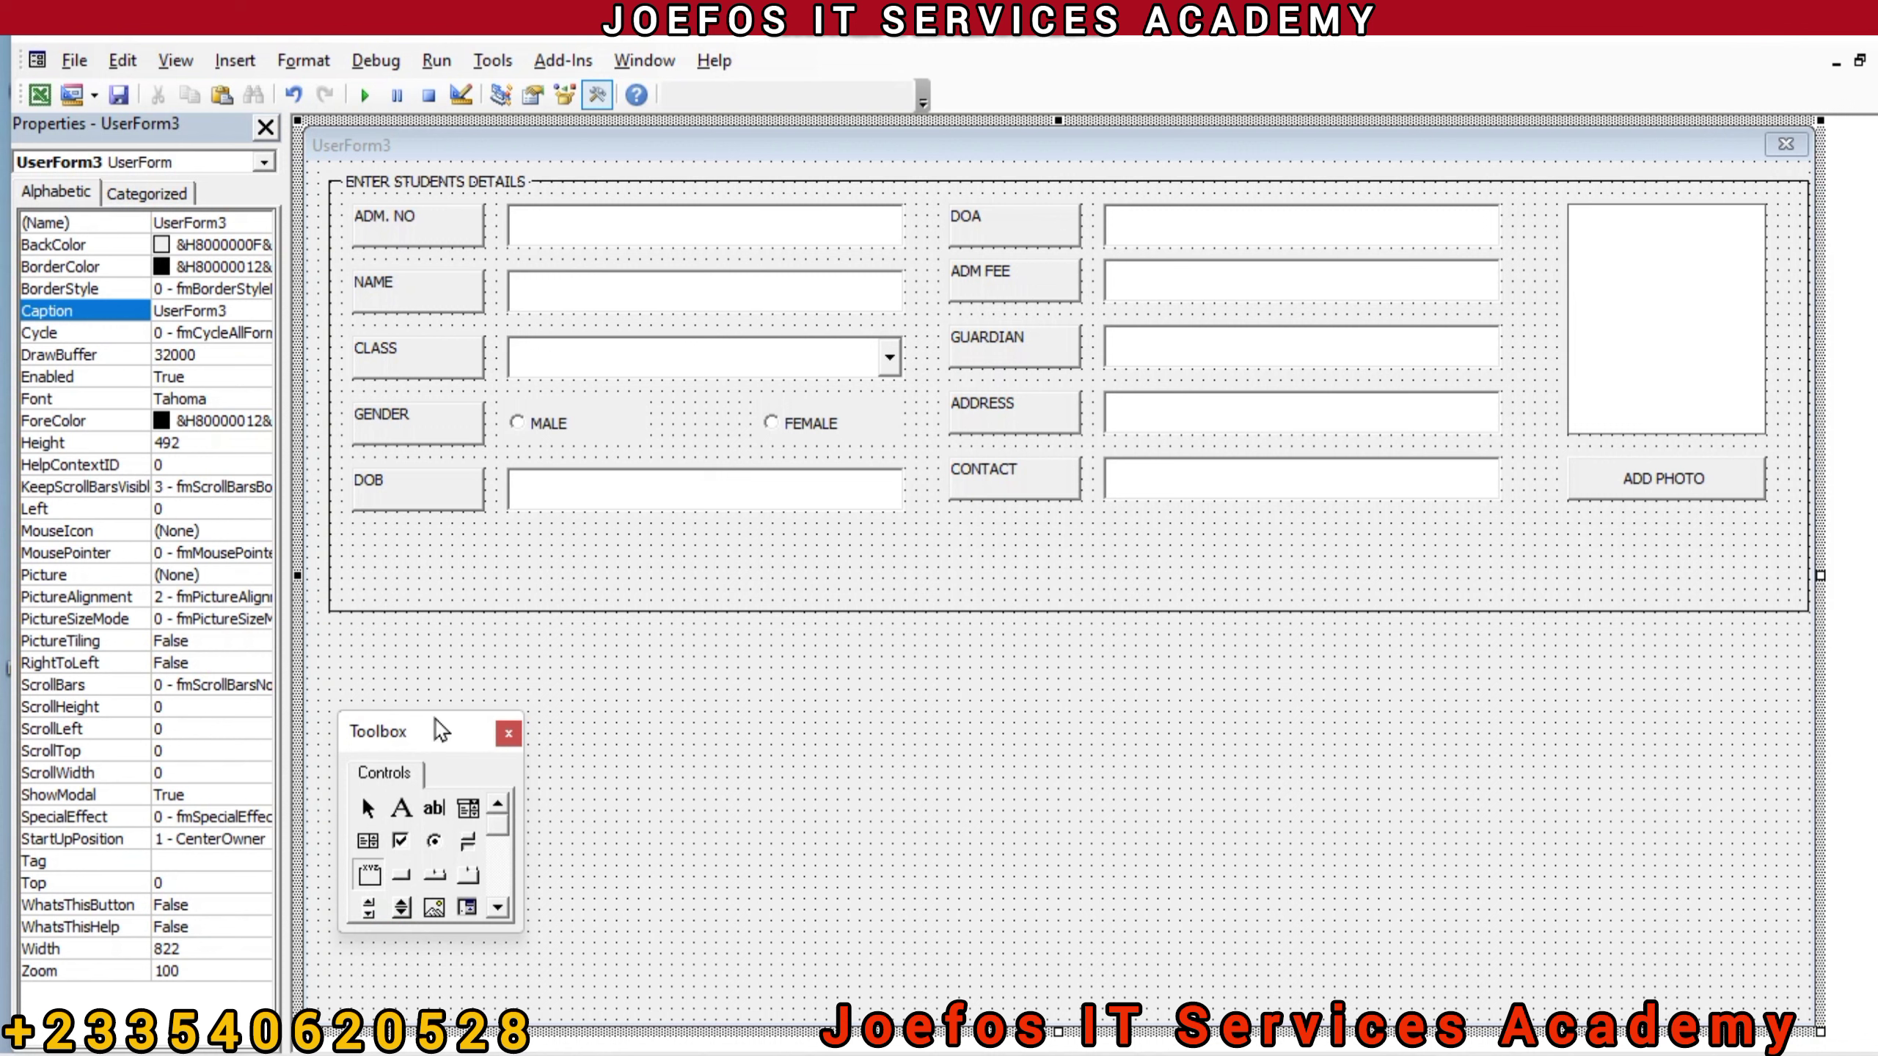
drag(442, 730, 180, 576)
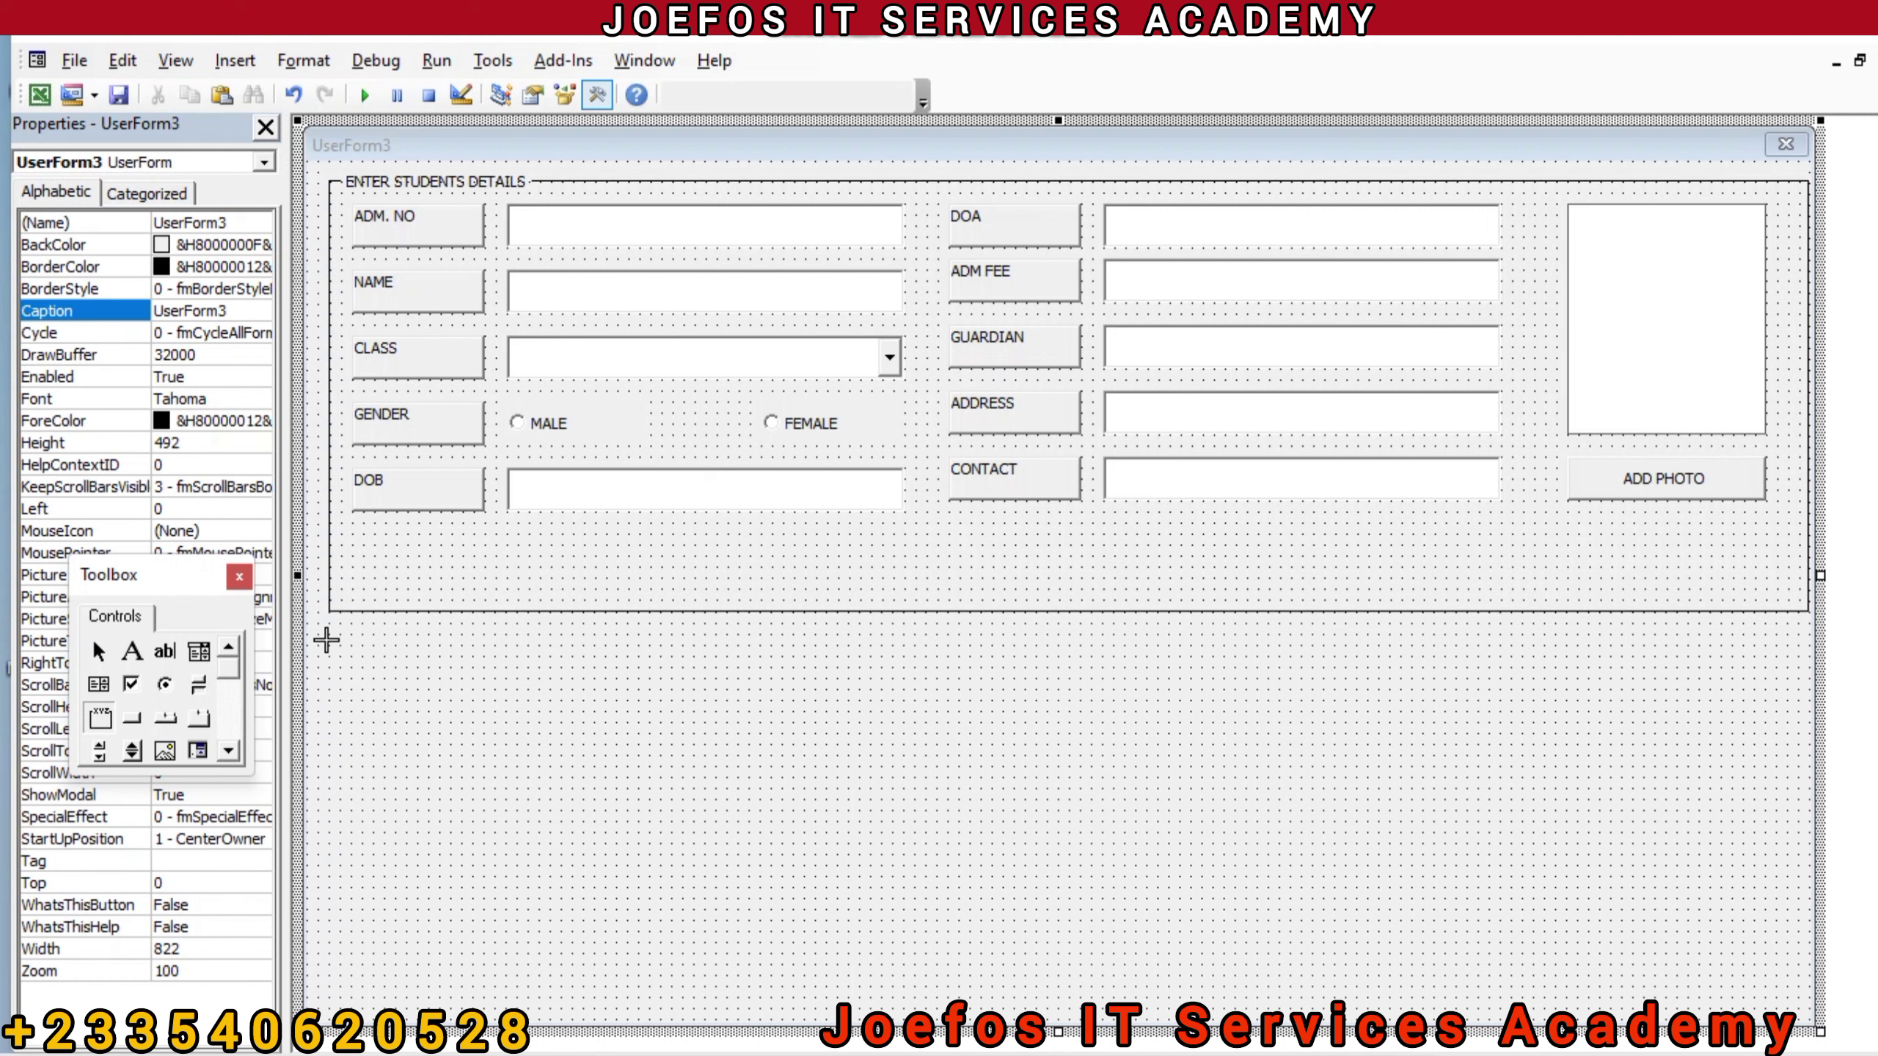
mouse_move(325, 640)
mouse_down()
mouse_move(424, 830)
mouse_move(892, 1027)
mouse_move(1037, 960)
mouse_move(1244, 905)
mouse_move(1820, 878)
mouse_move(1778, 877)
mouse_move(1796, 876)
mouse_up()
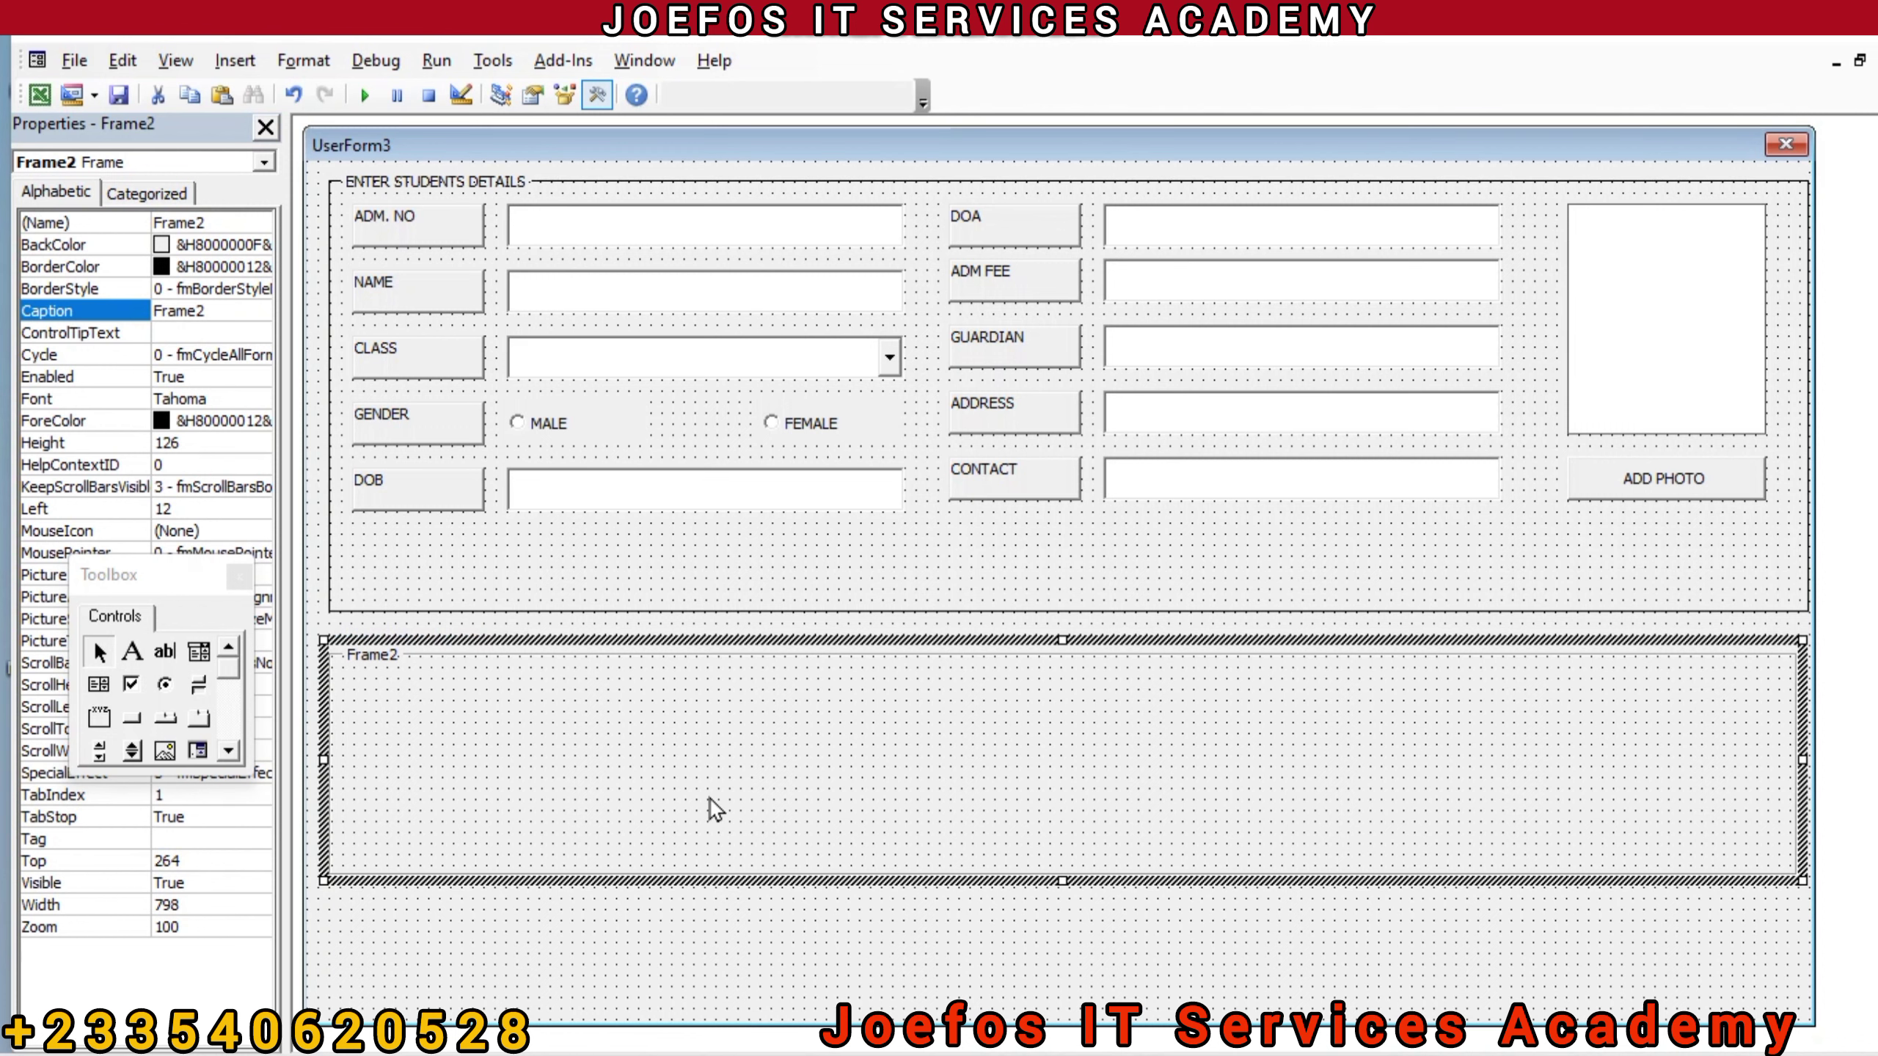
click(98, 688)
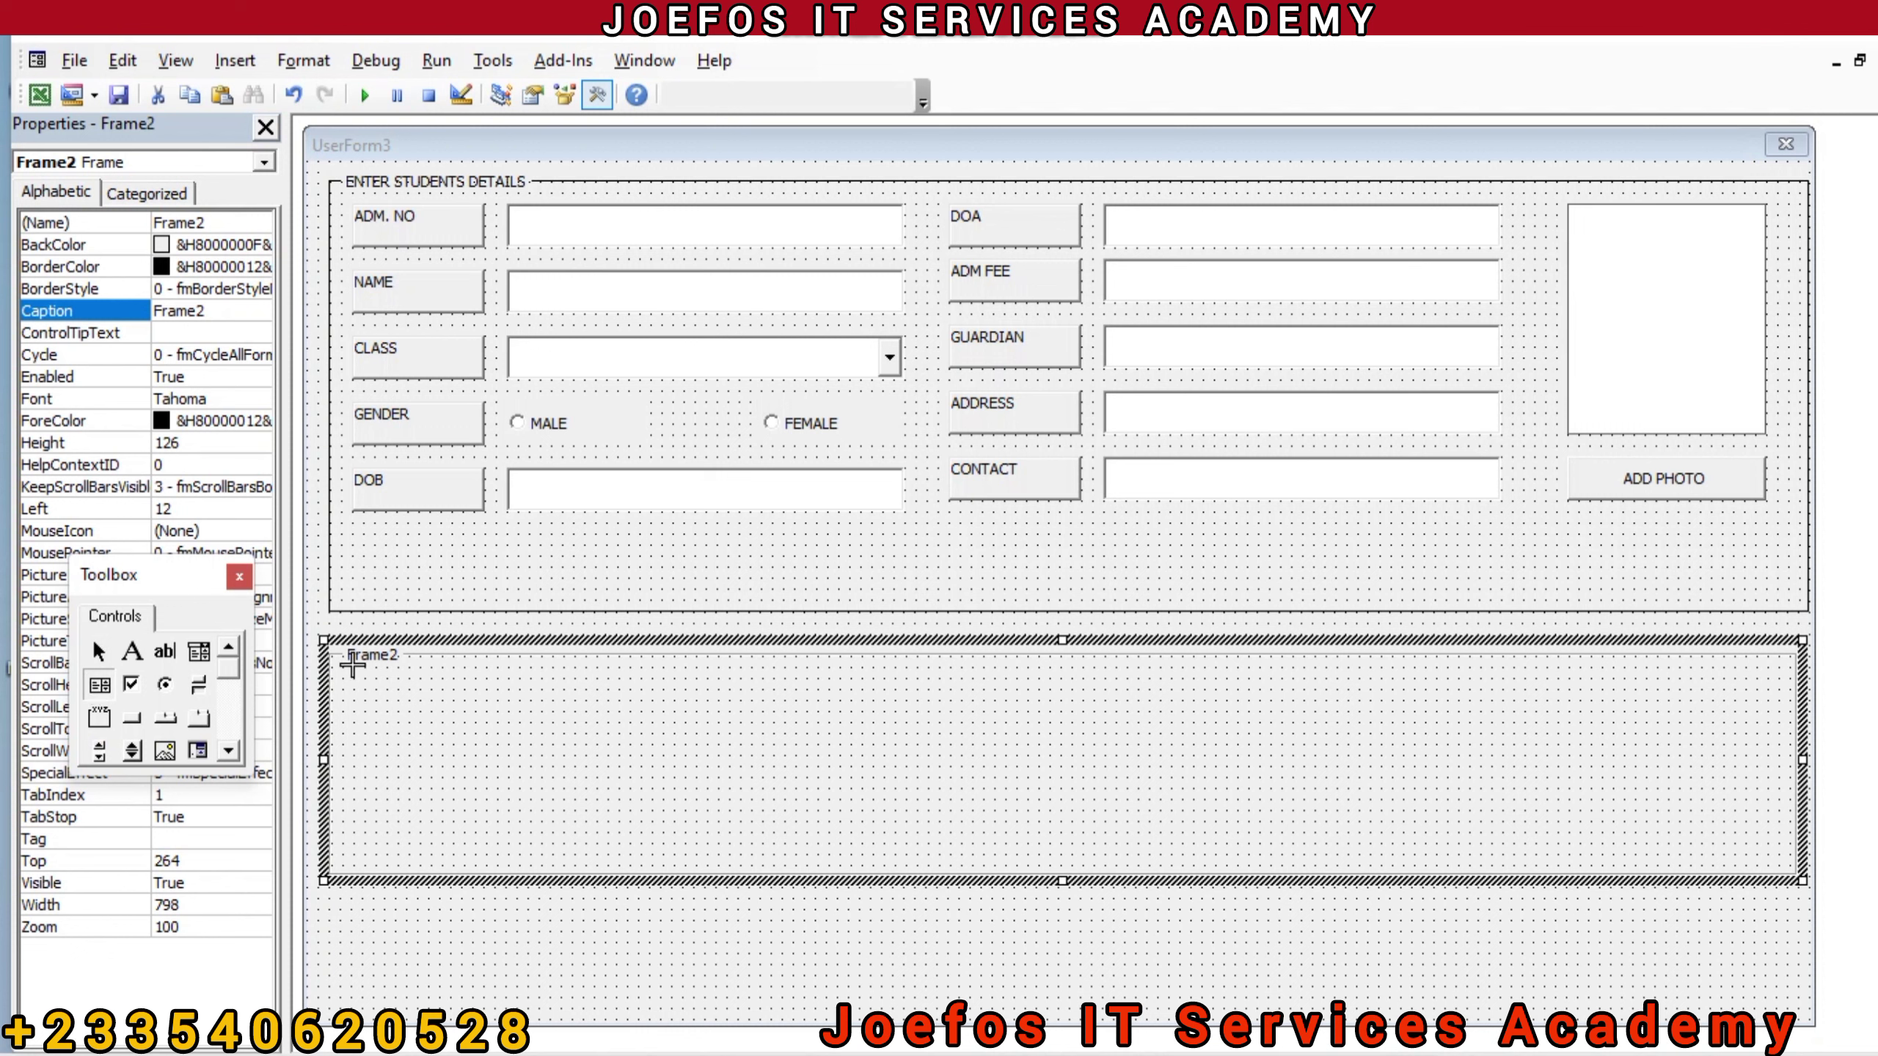
drag(353, 666, 1775, 852)
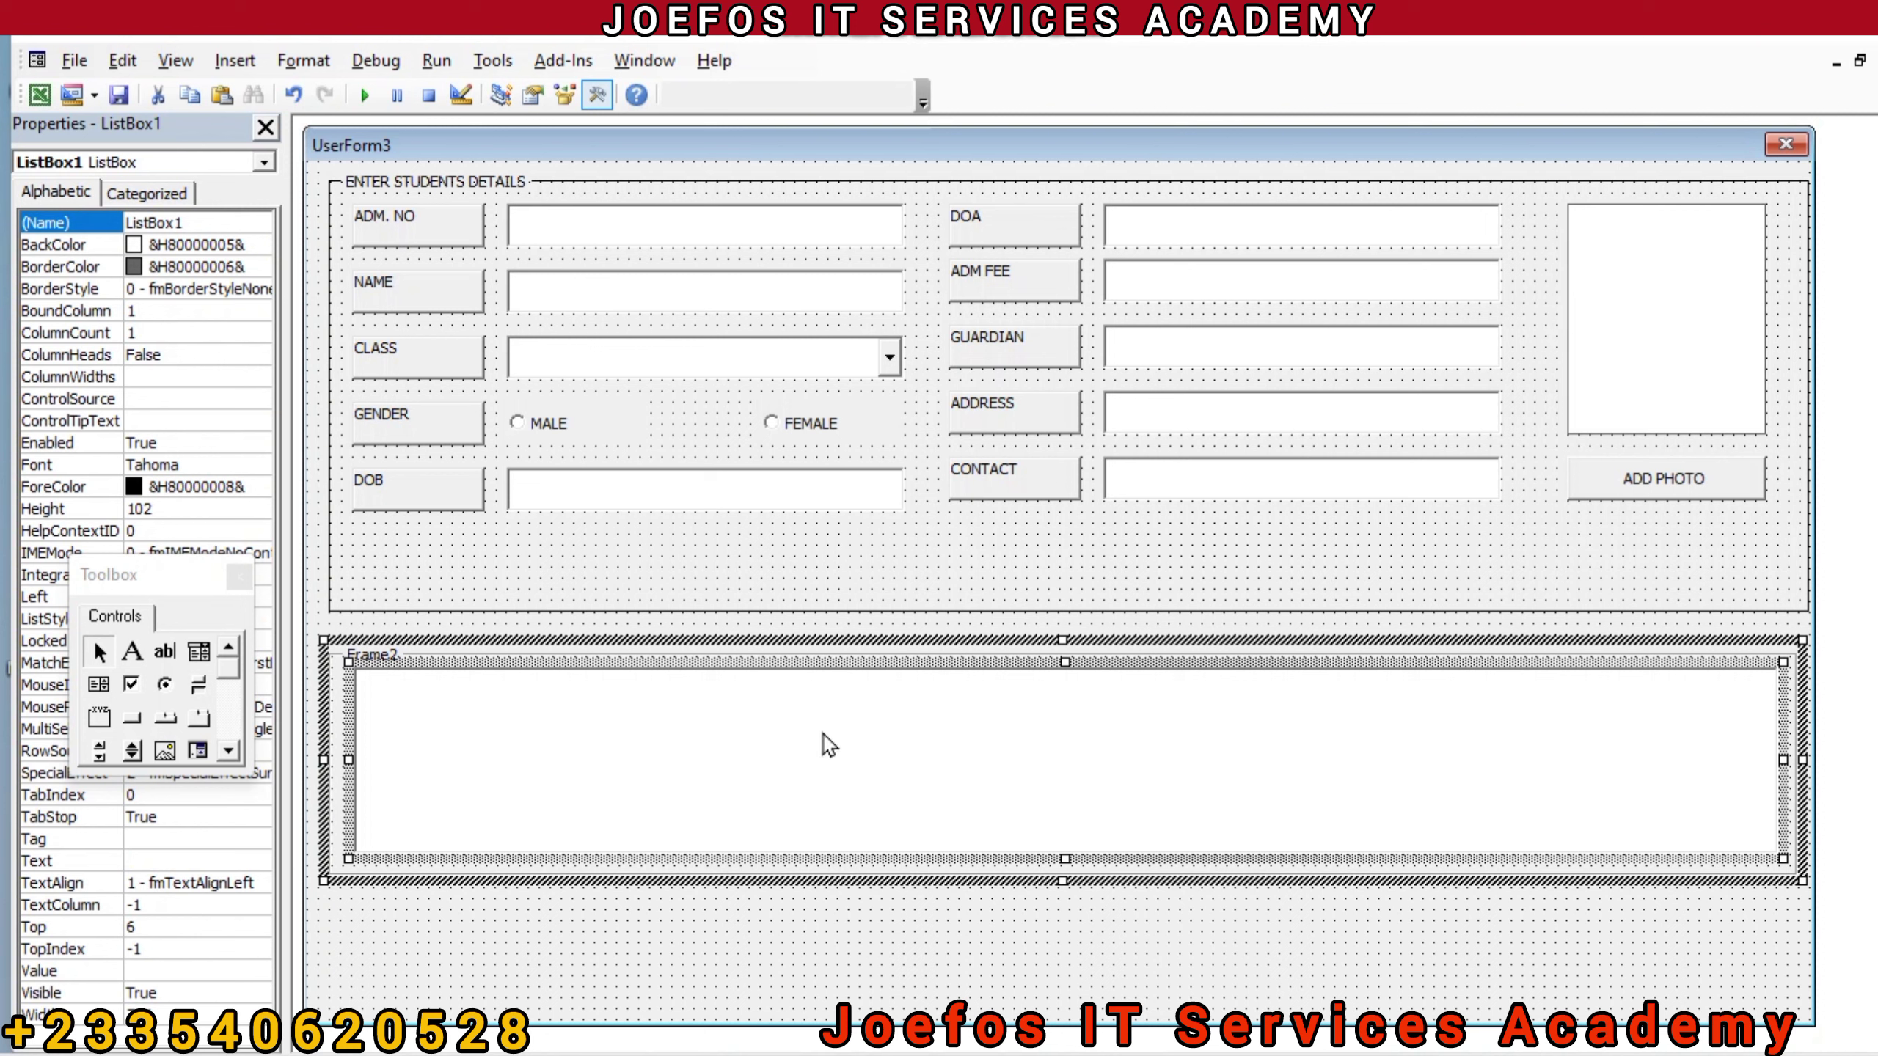
Step: Set the caption of the frame around the list box to STUDENTS DETAILS
click(334, 688)
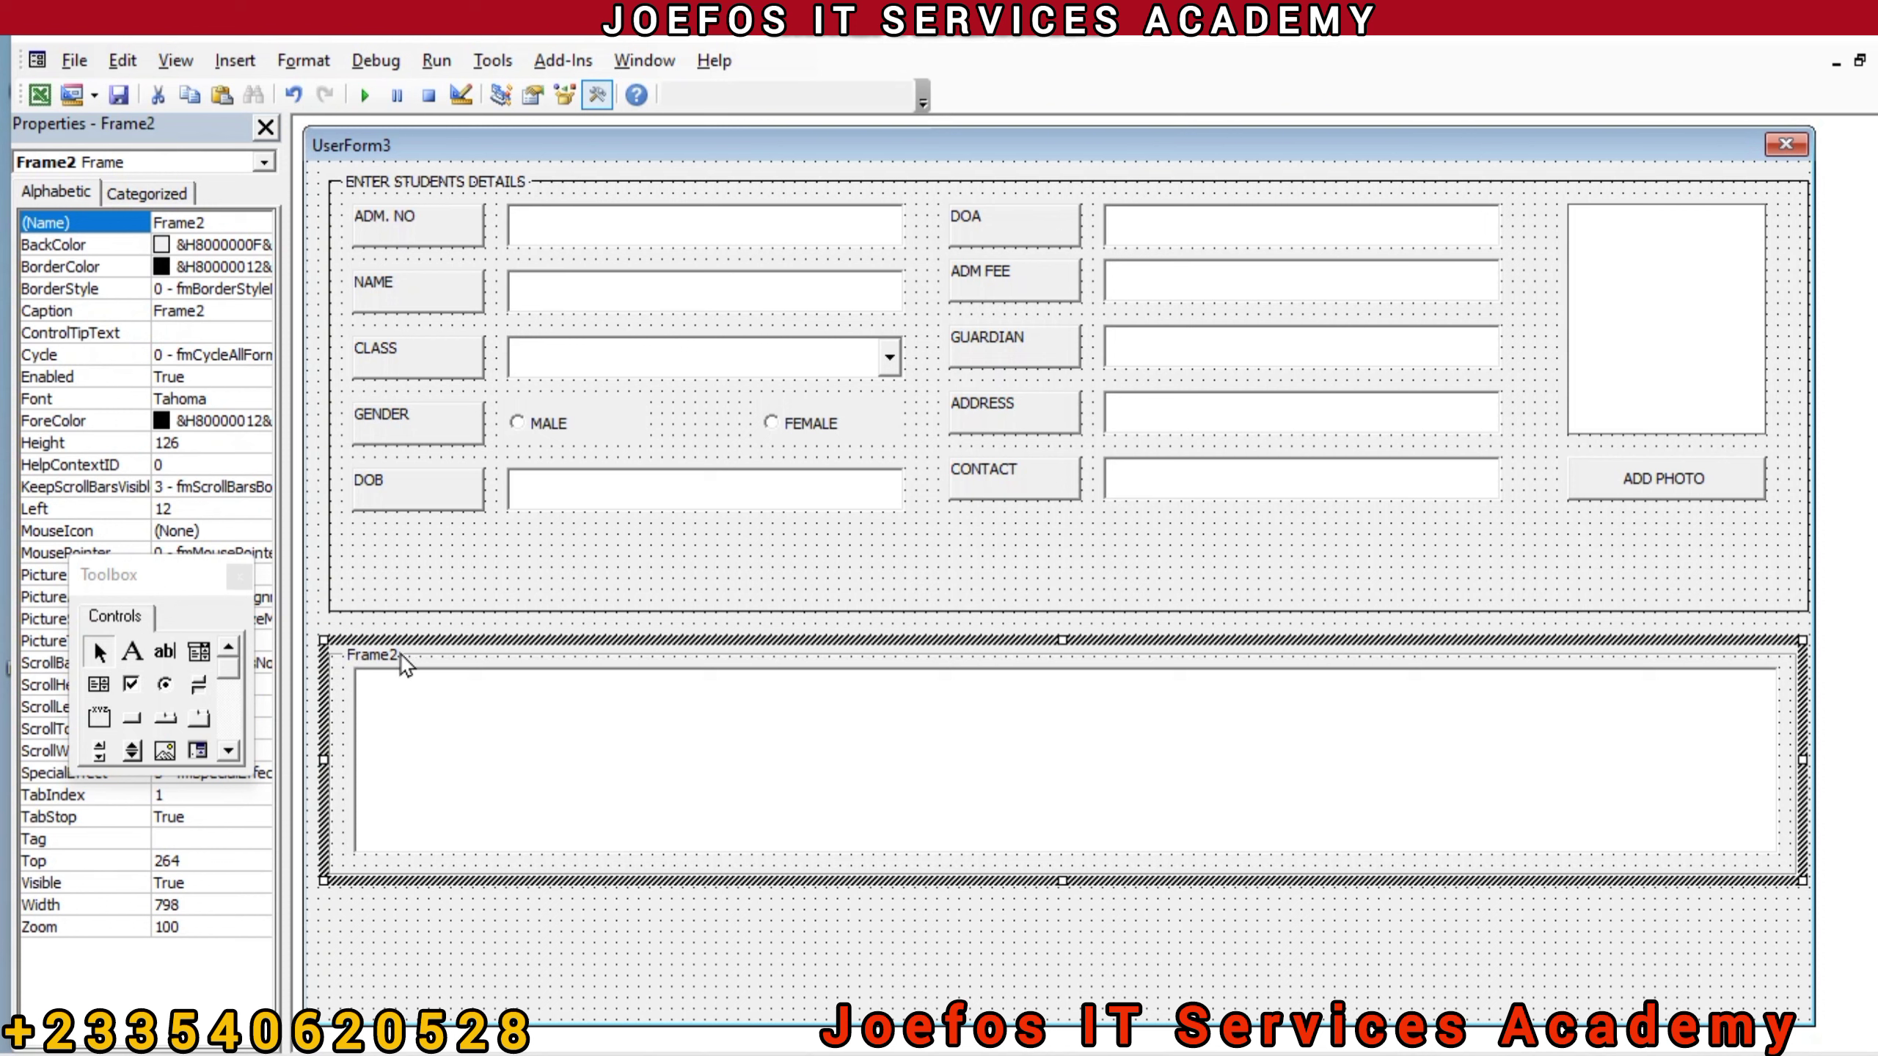
click(205, 310)
double_click(206, 310)
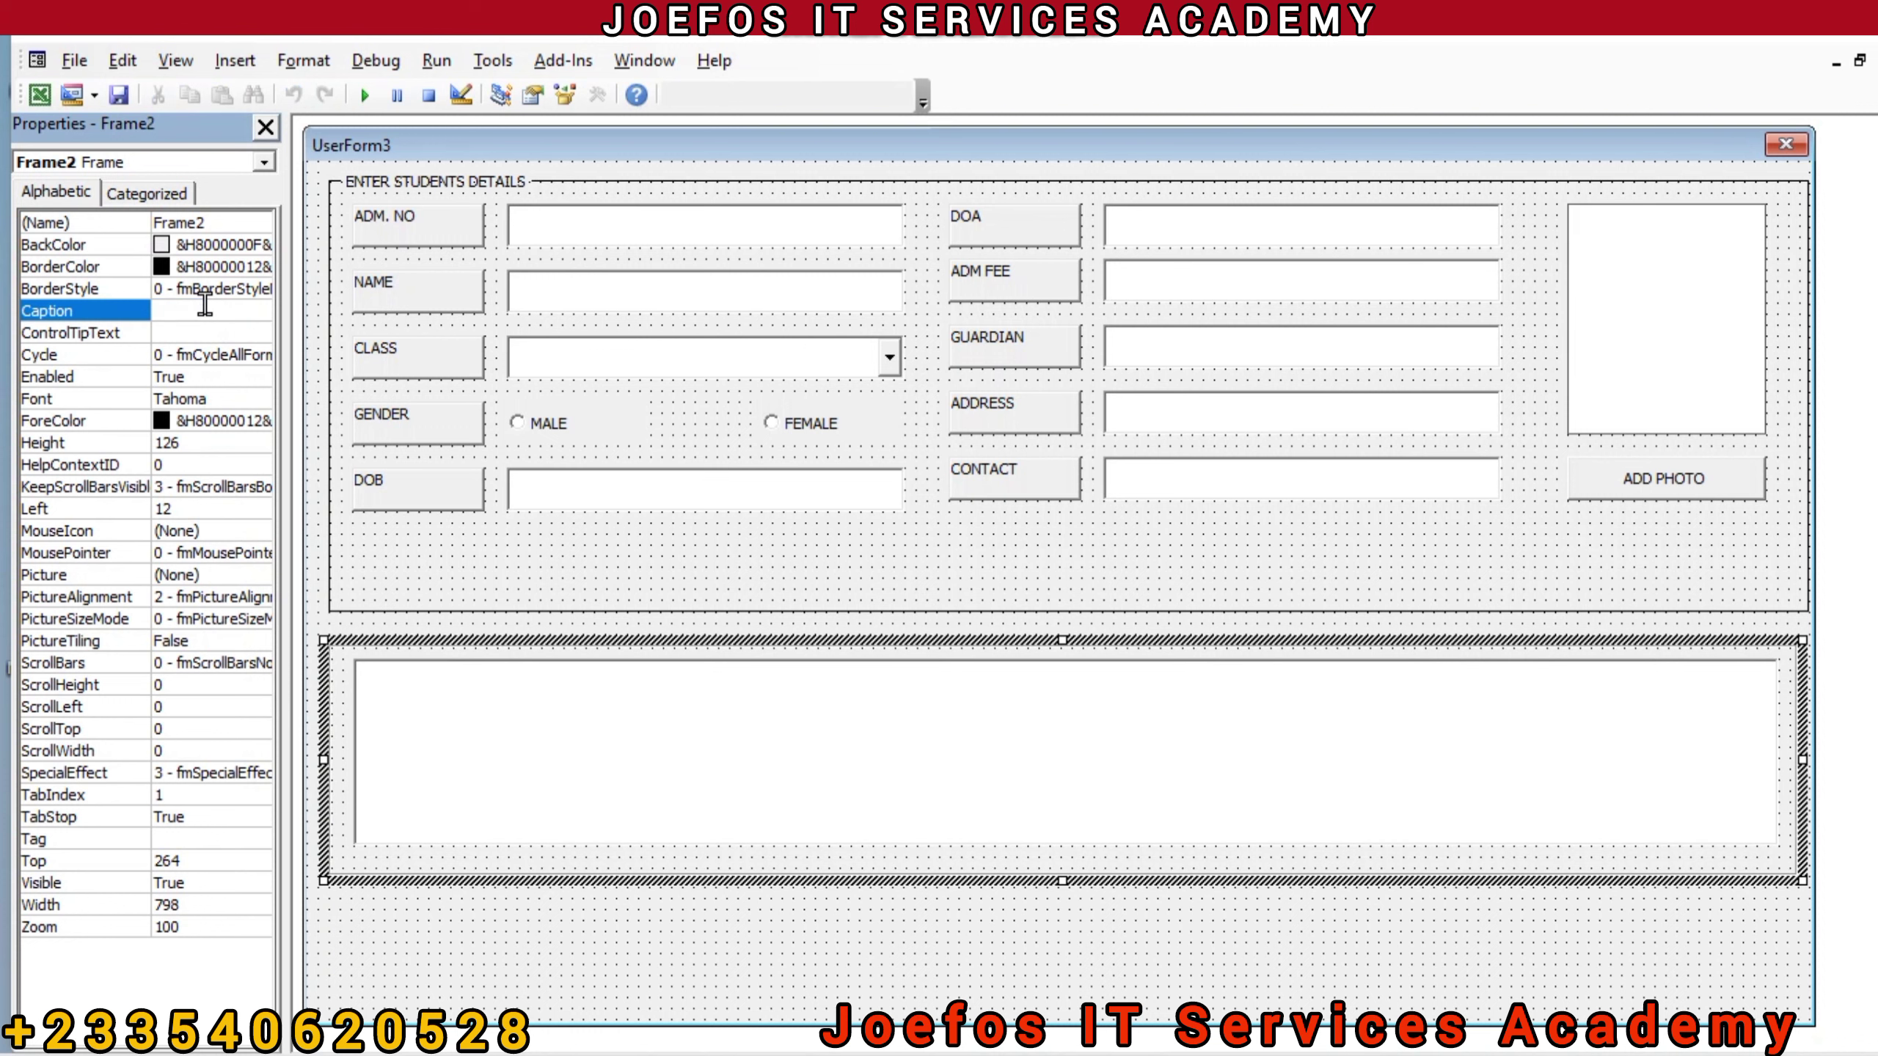
text(ST)
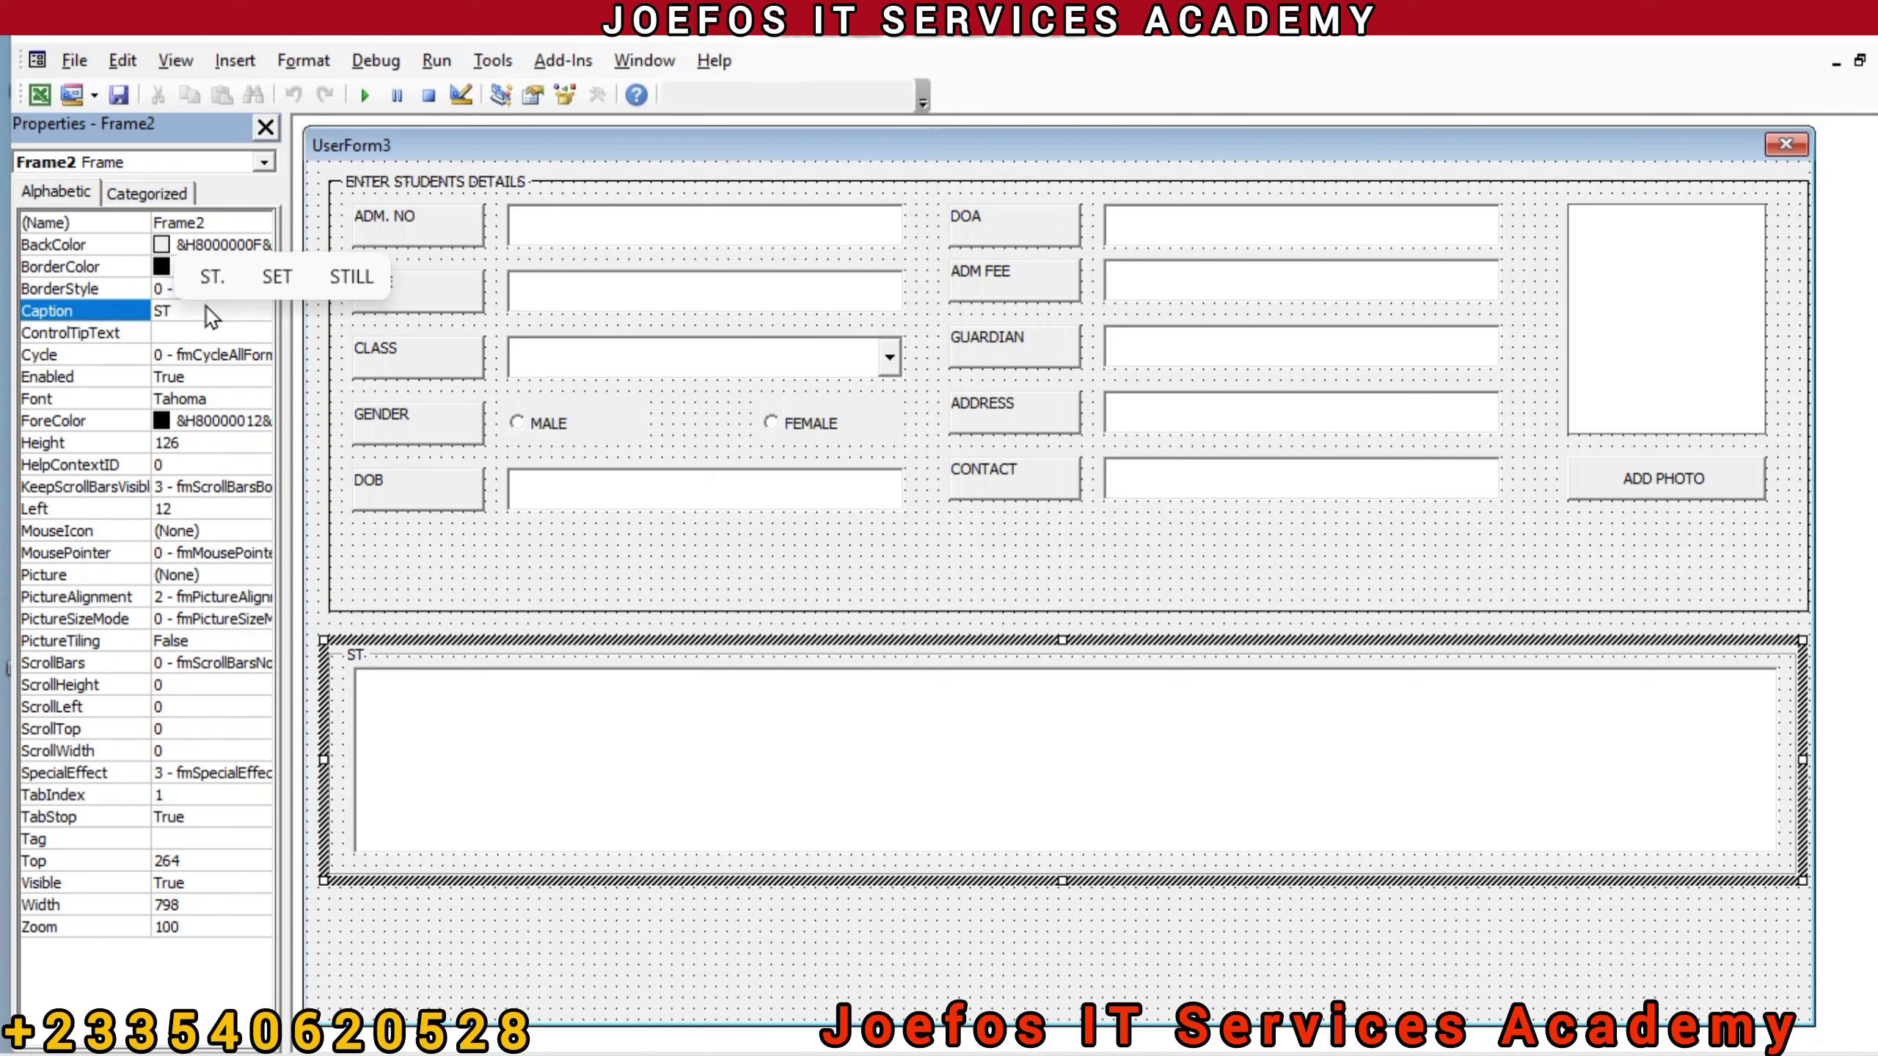
text(UDENTS DETAILS)
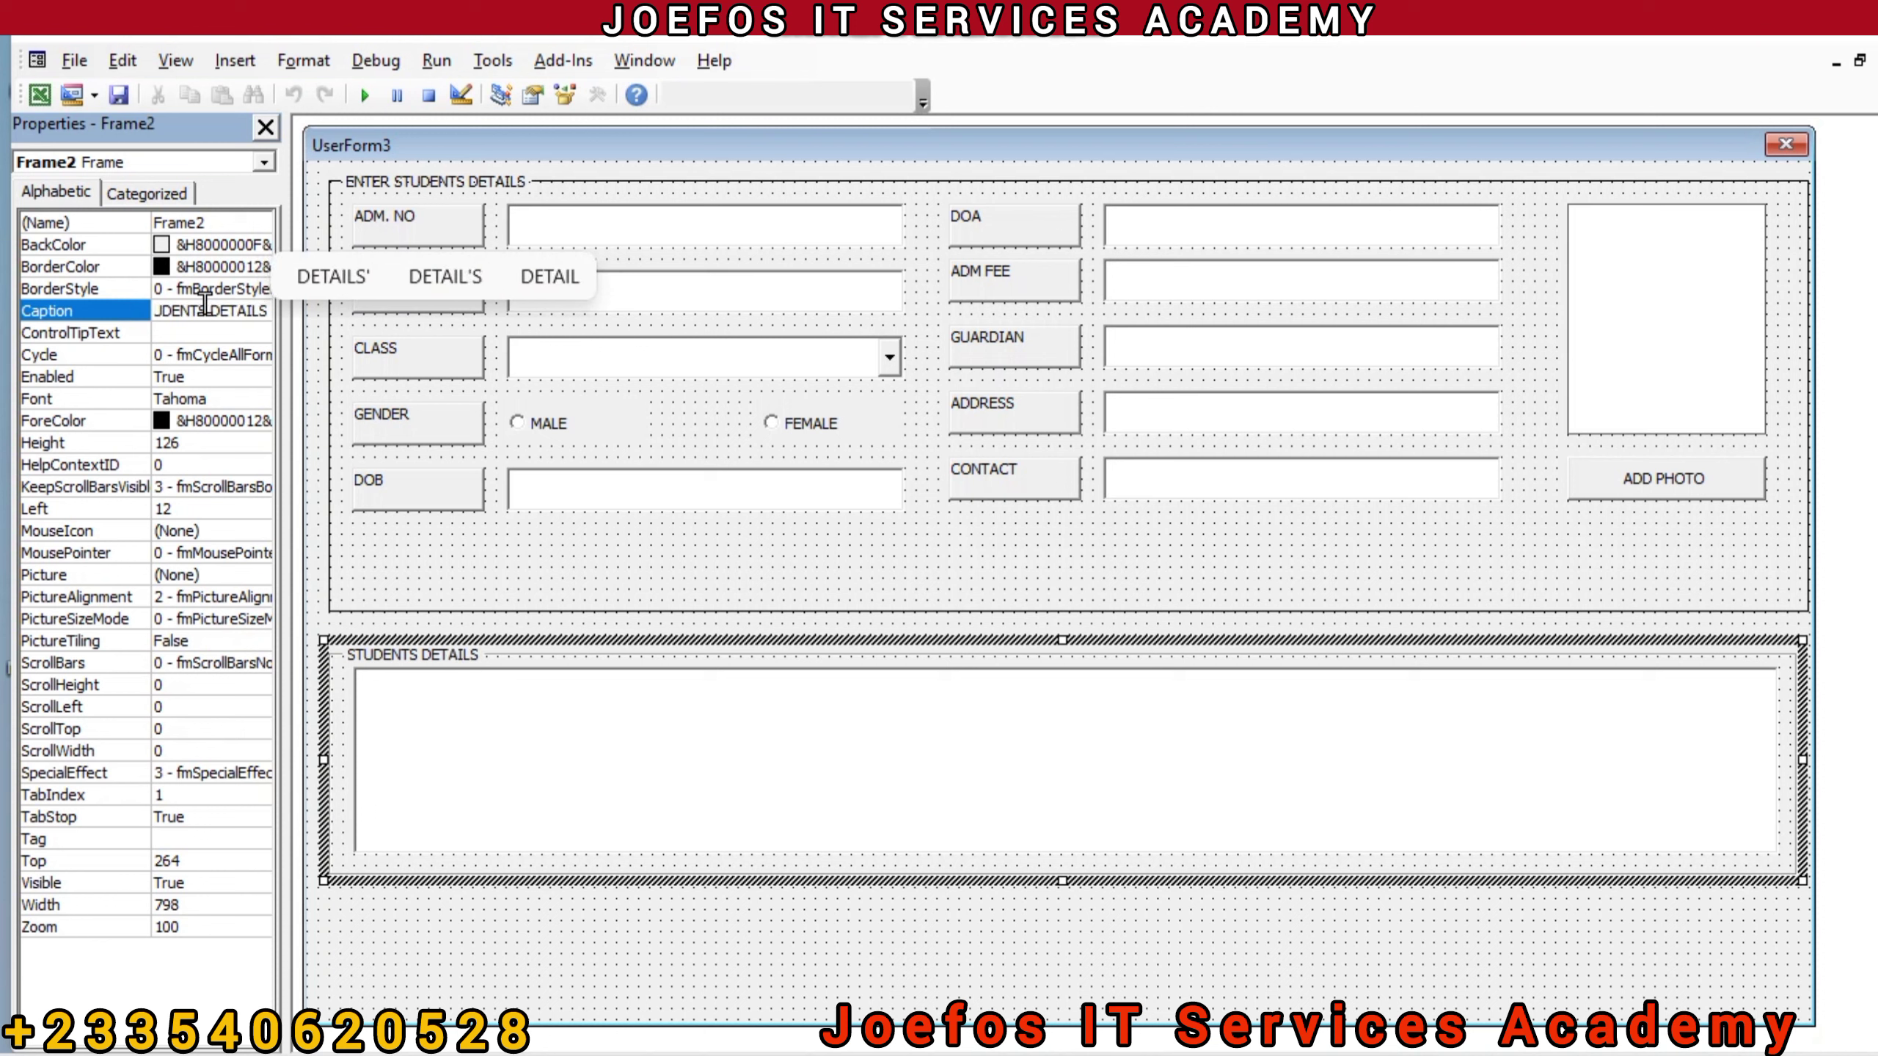
key(Return)
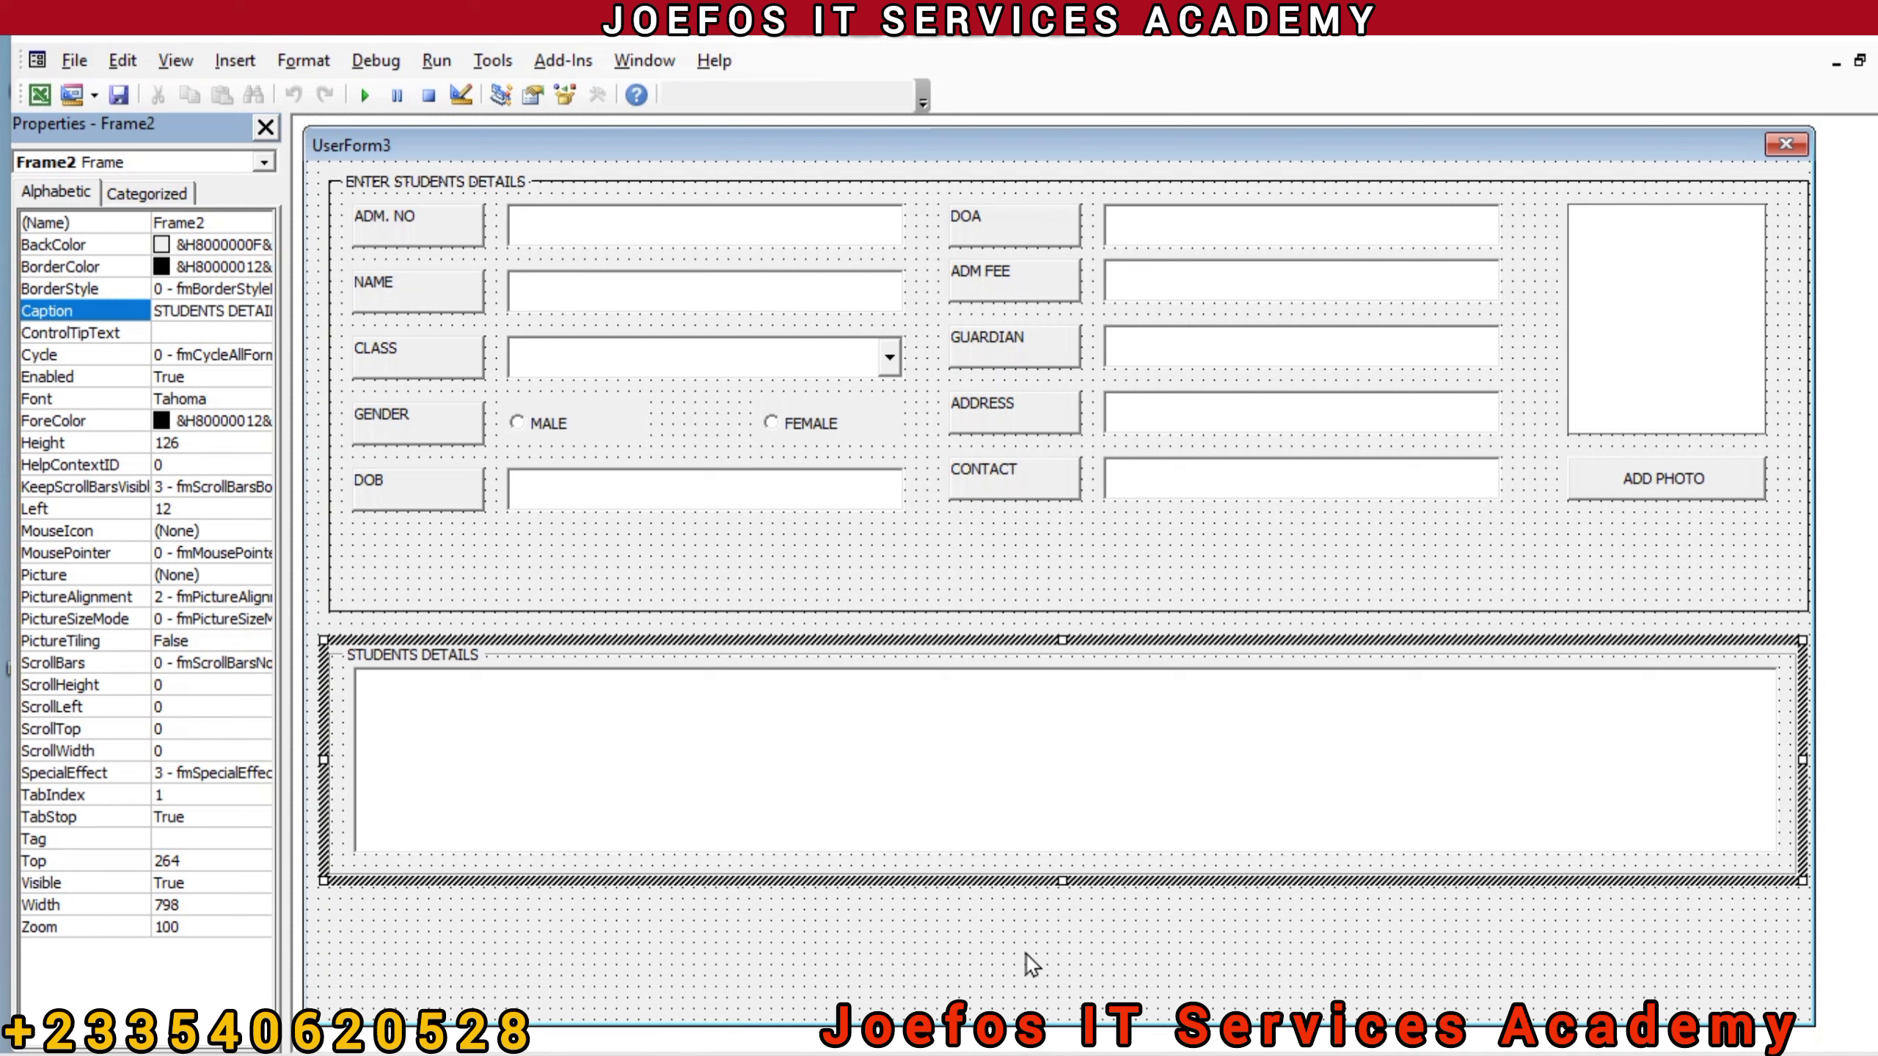
click(936, 952)
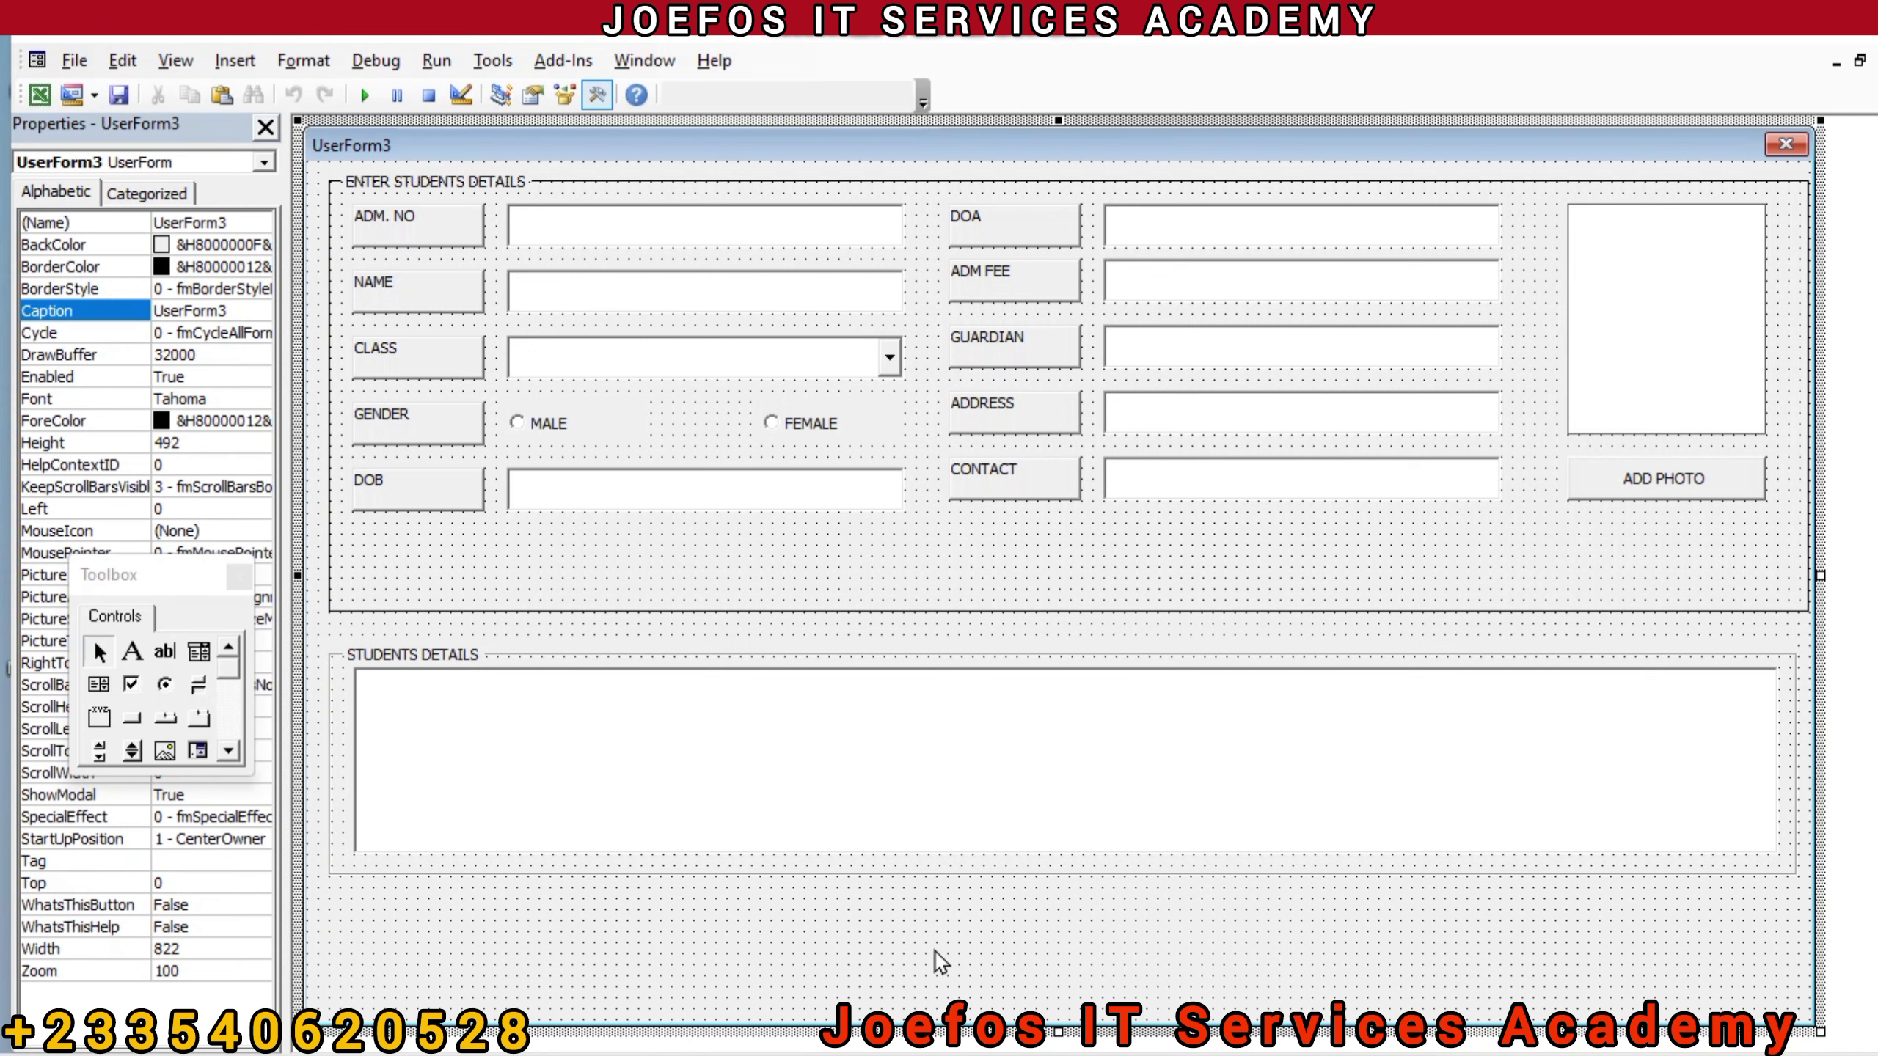
click(120, 719)
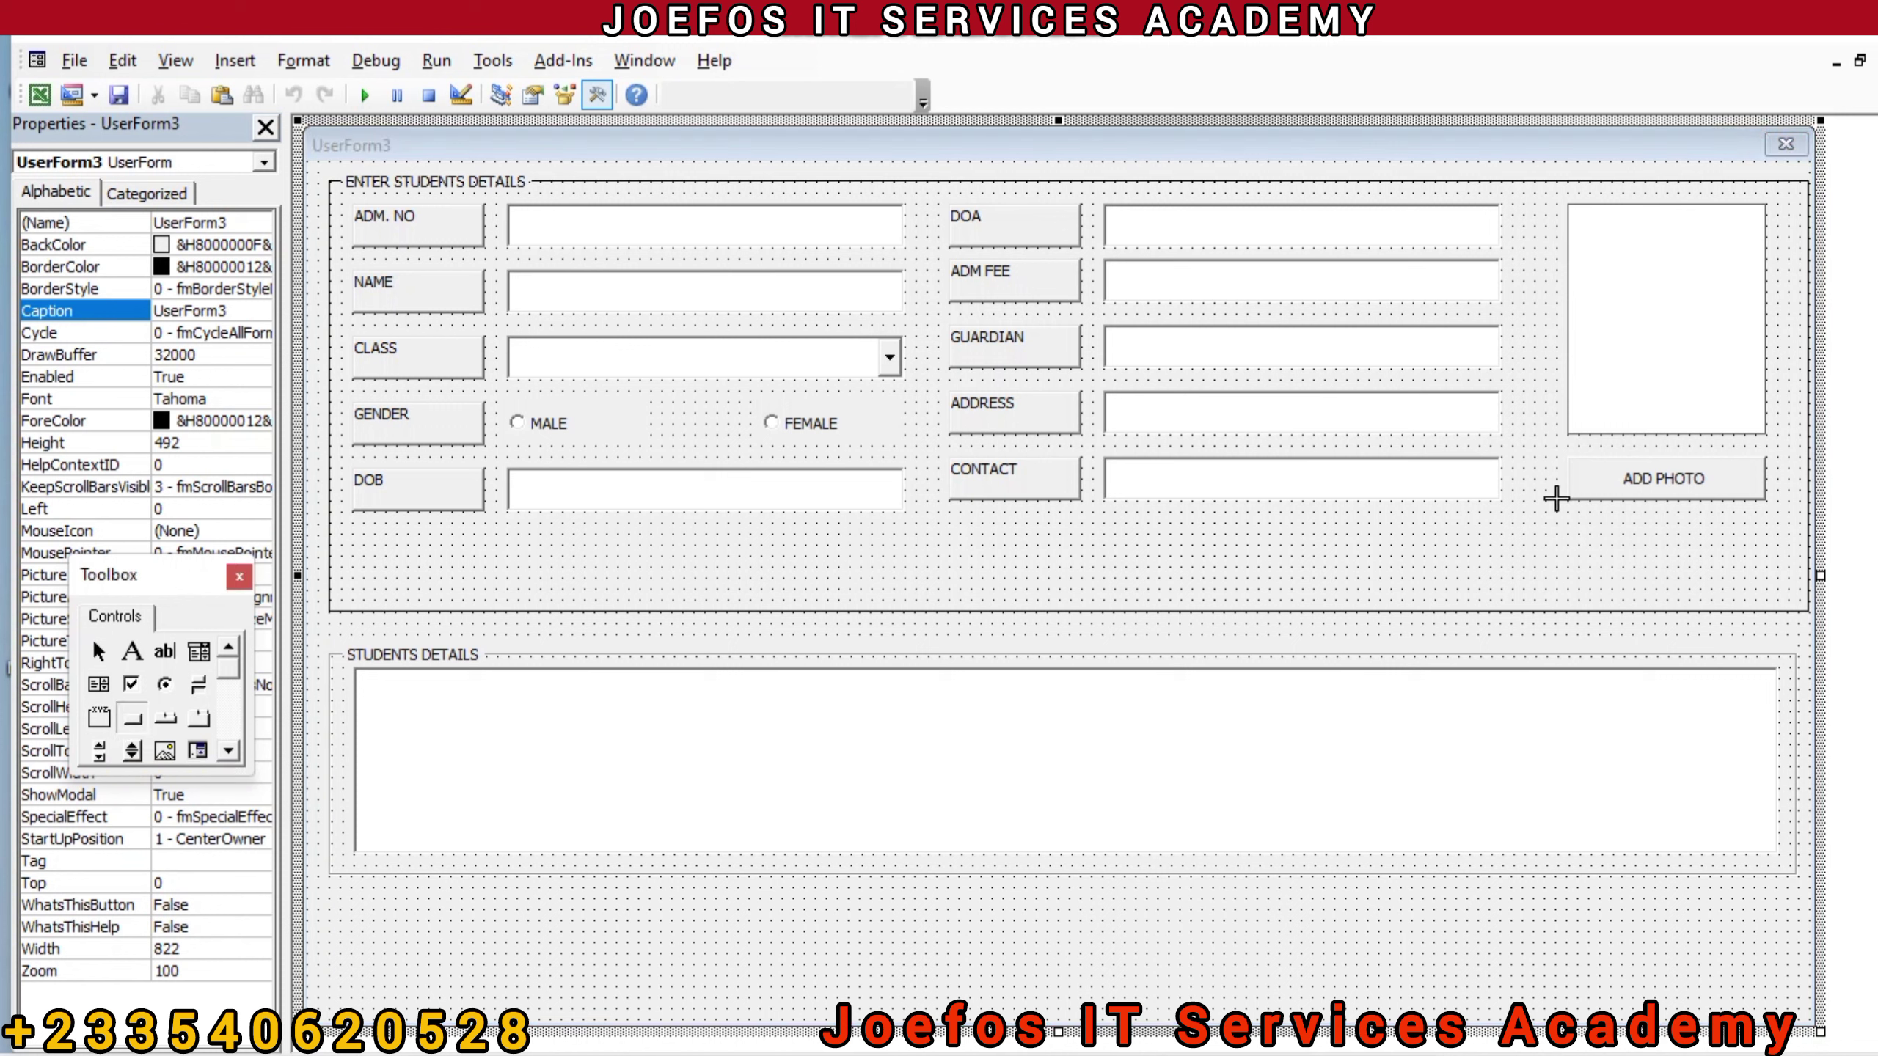
click(1618, 474)
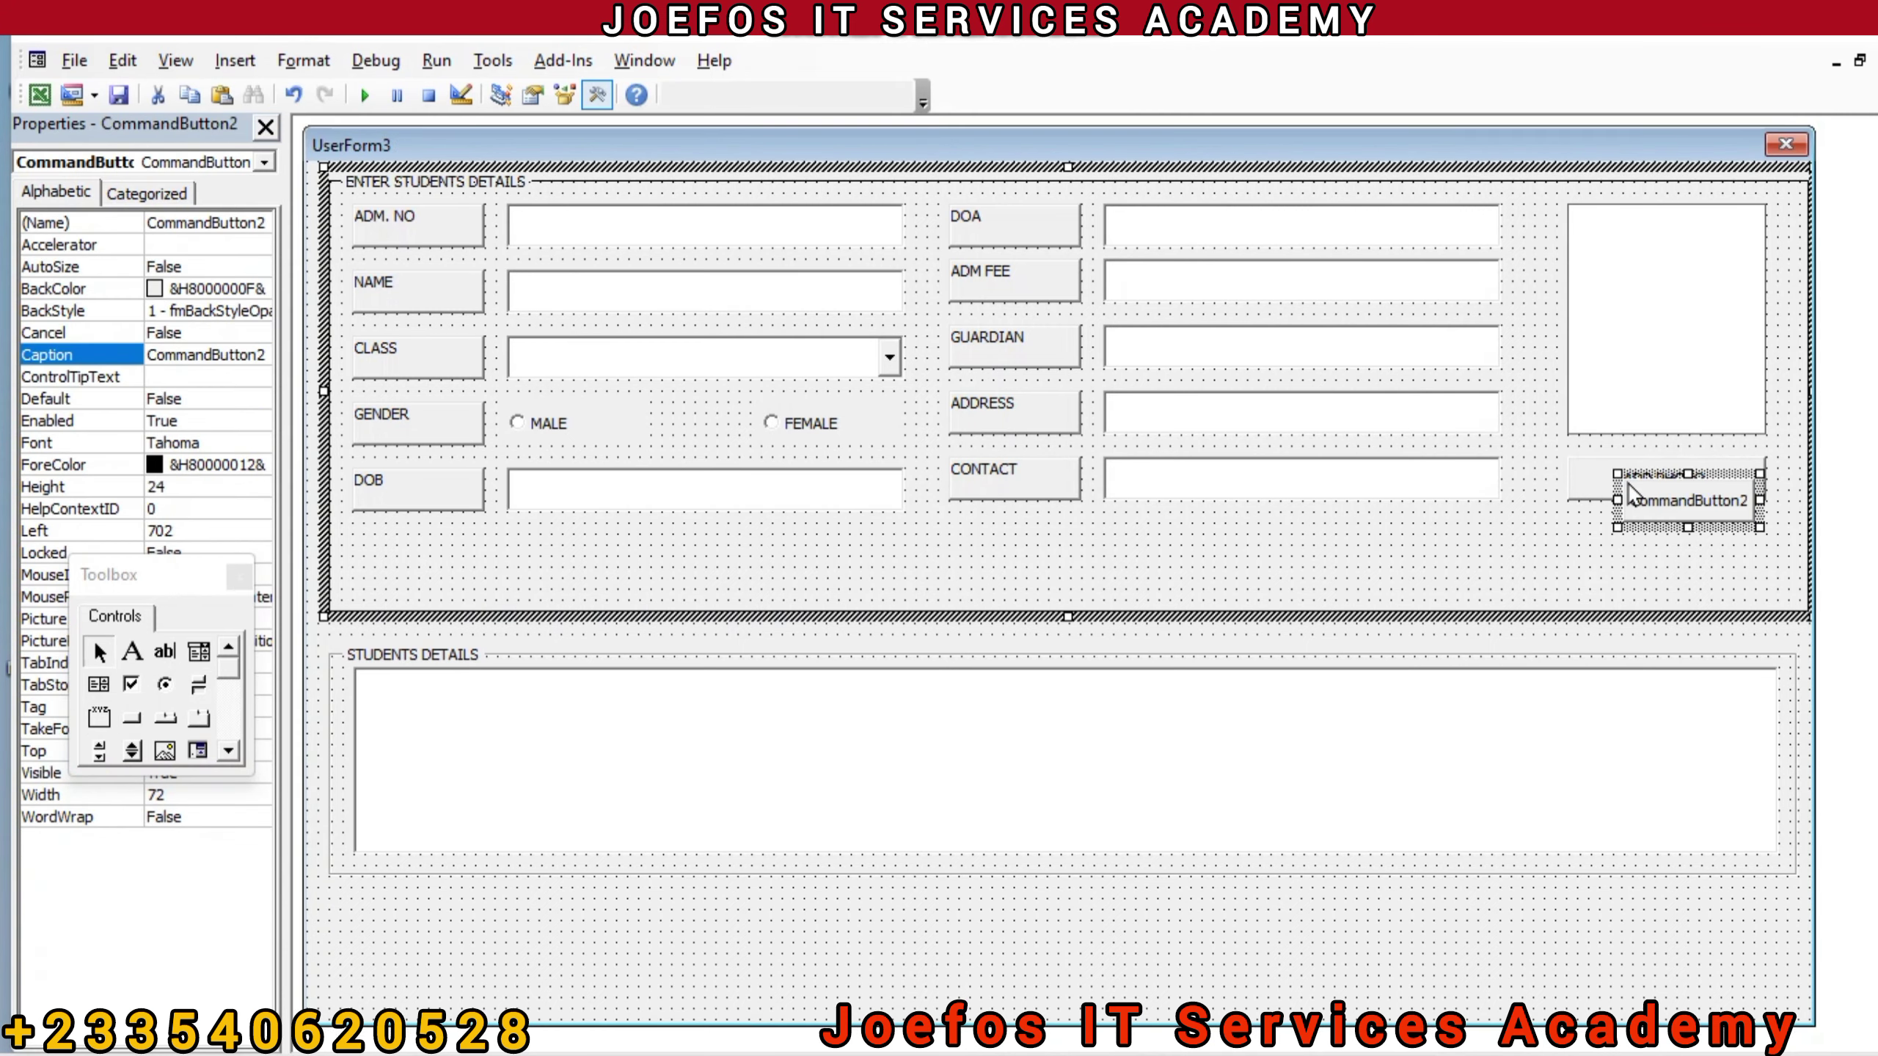
right_click(1673, 509)
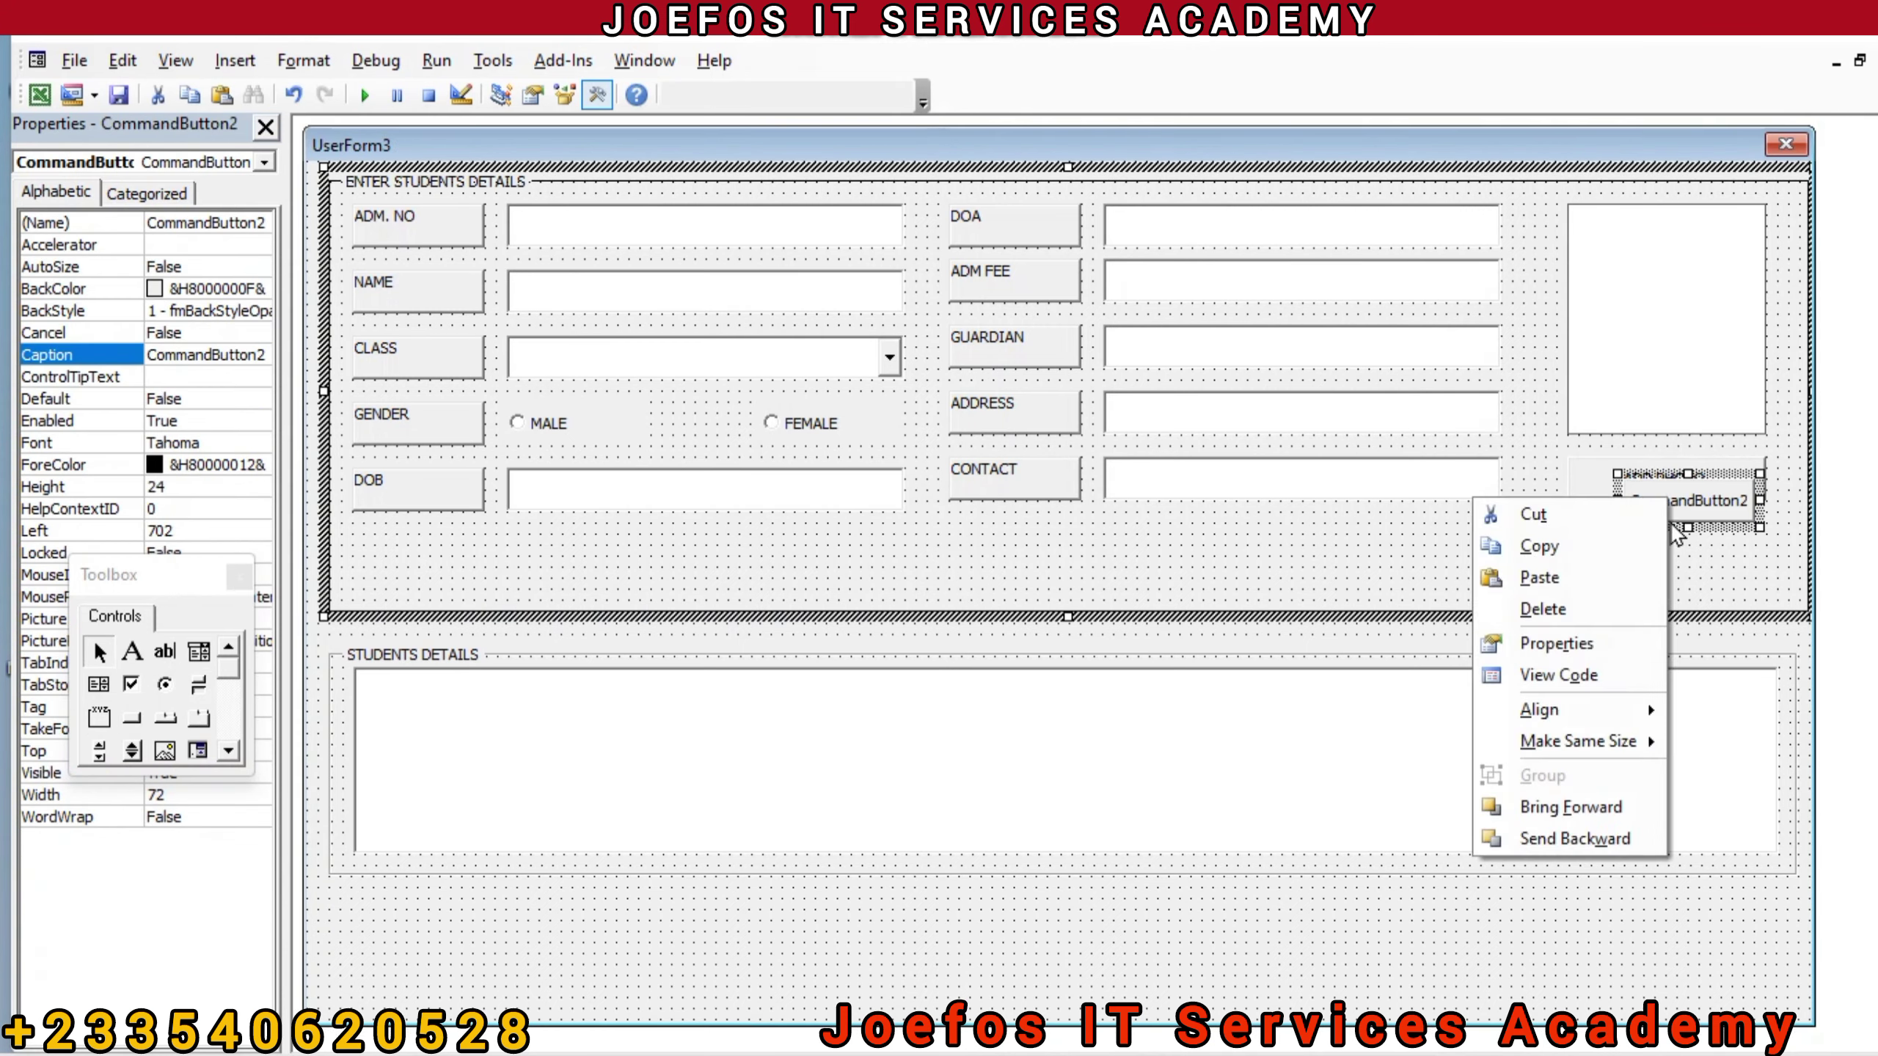
click(1589, 613)
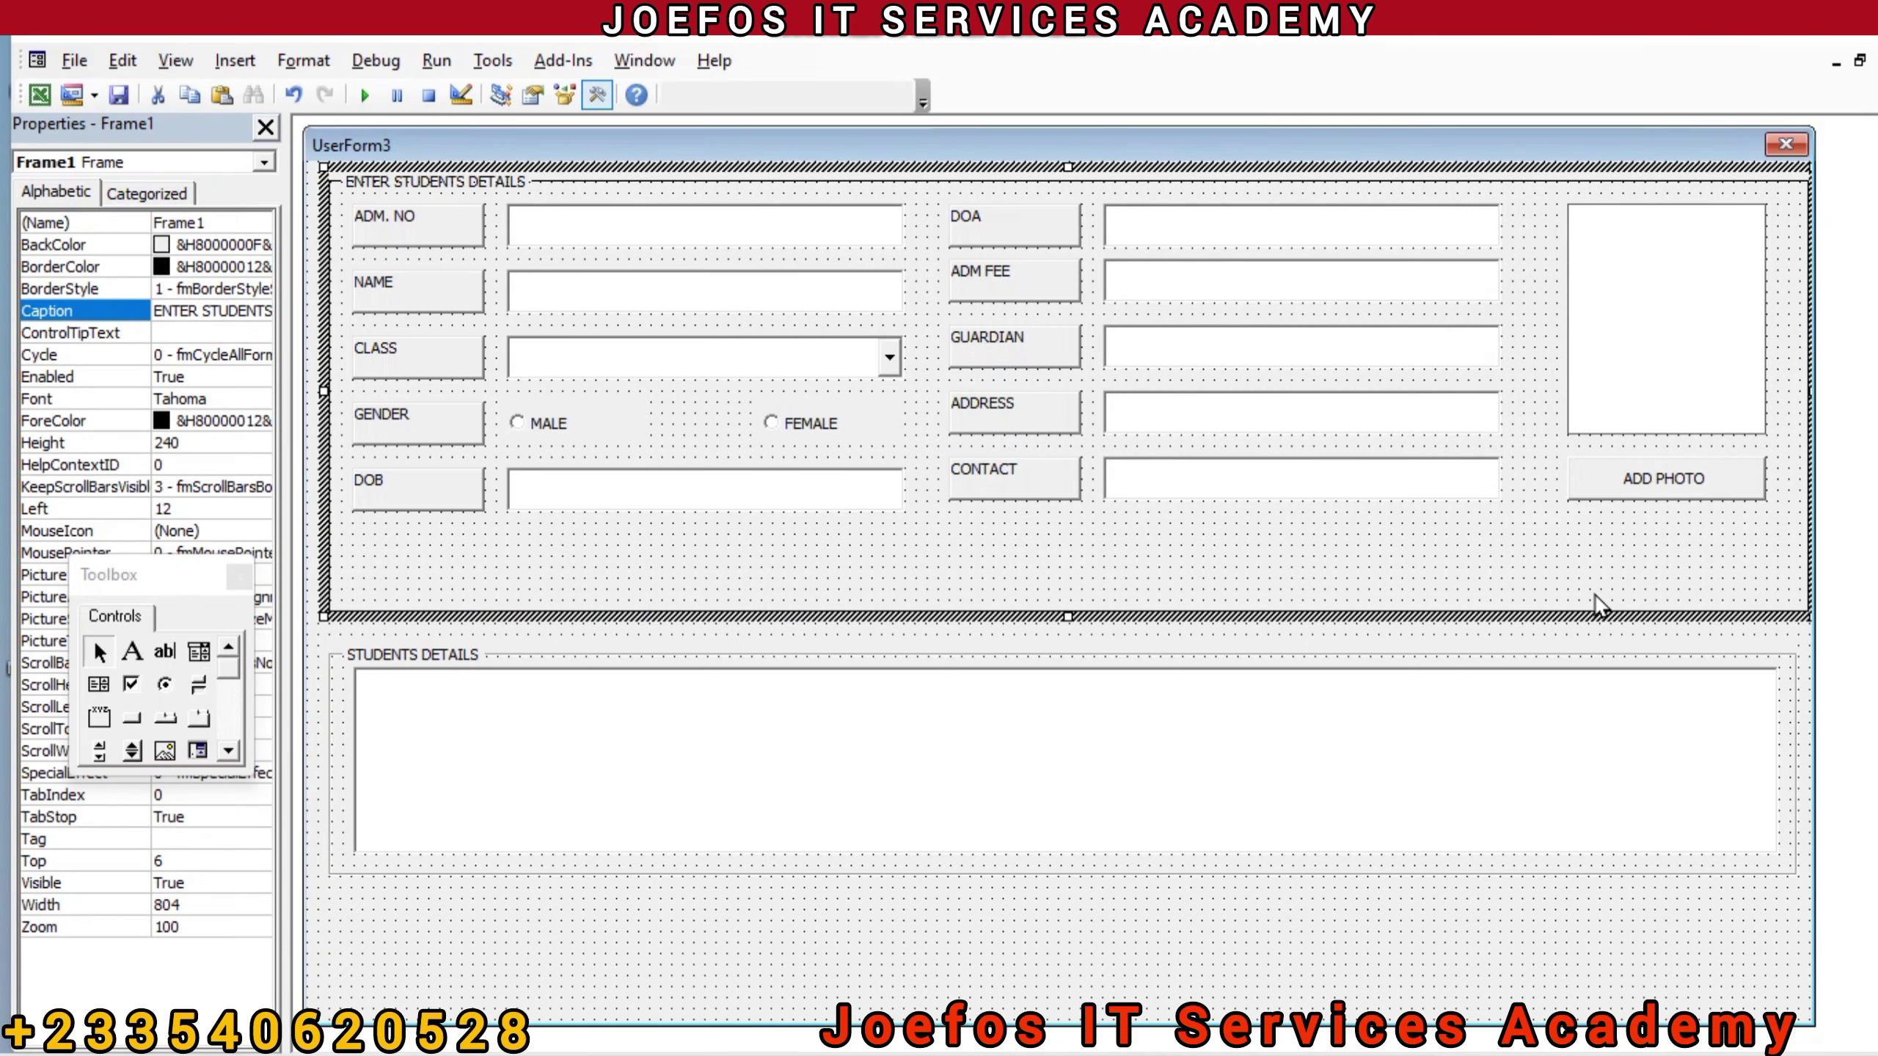
Step: Duplicate the ADD PHOTO button, place the copy below the STUDENTS DETAILS frame at about Left 12, and narrow it to a width of 84
click(1641, 479)
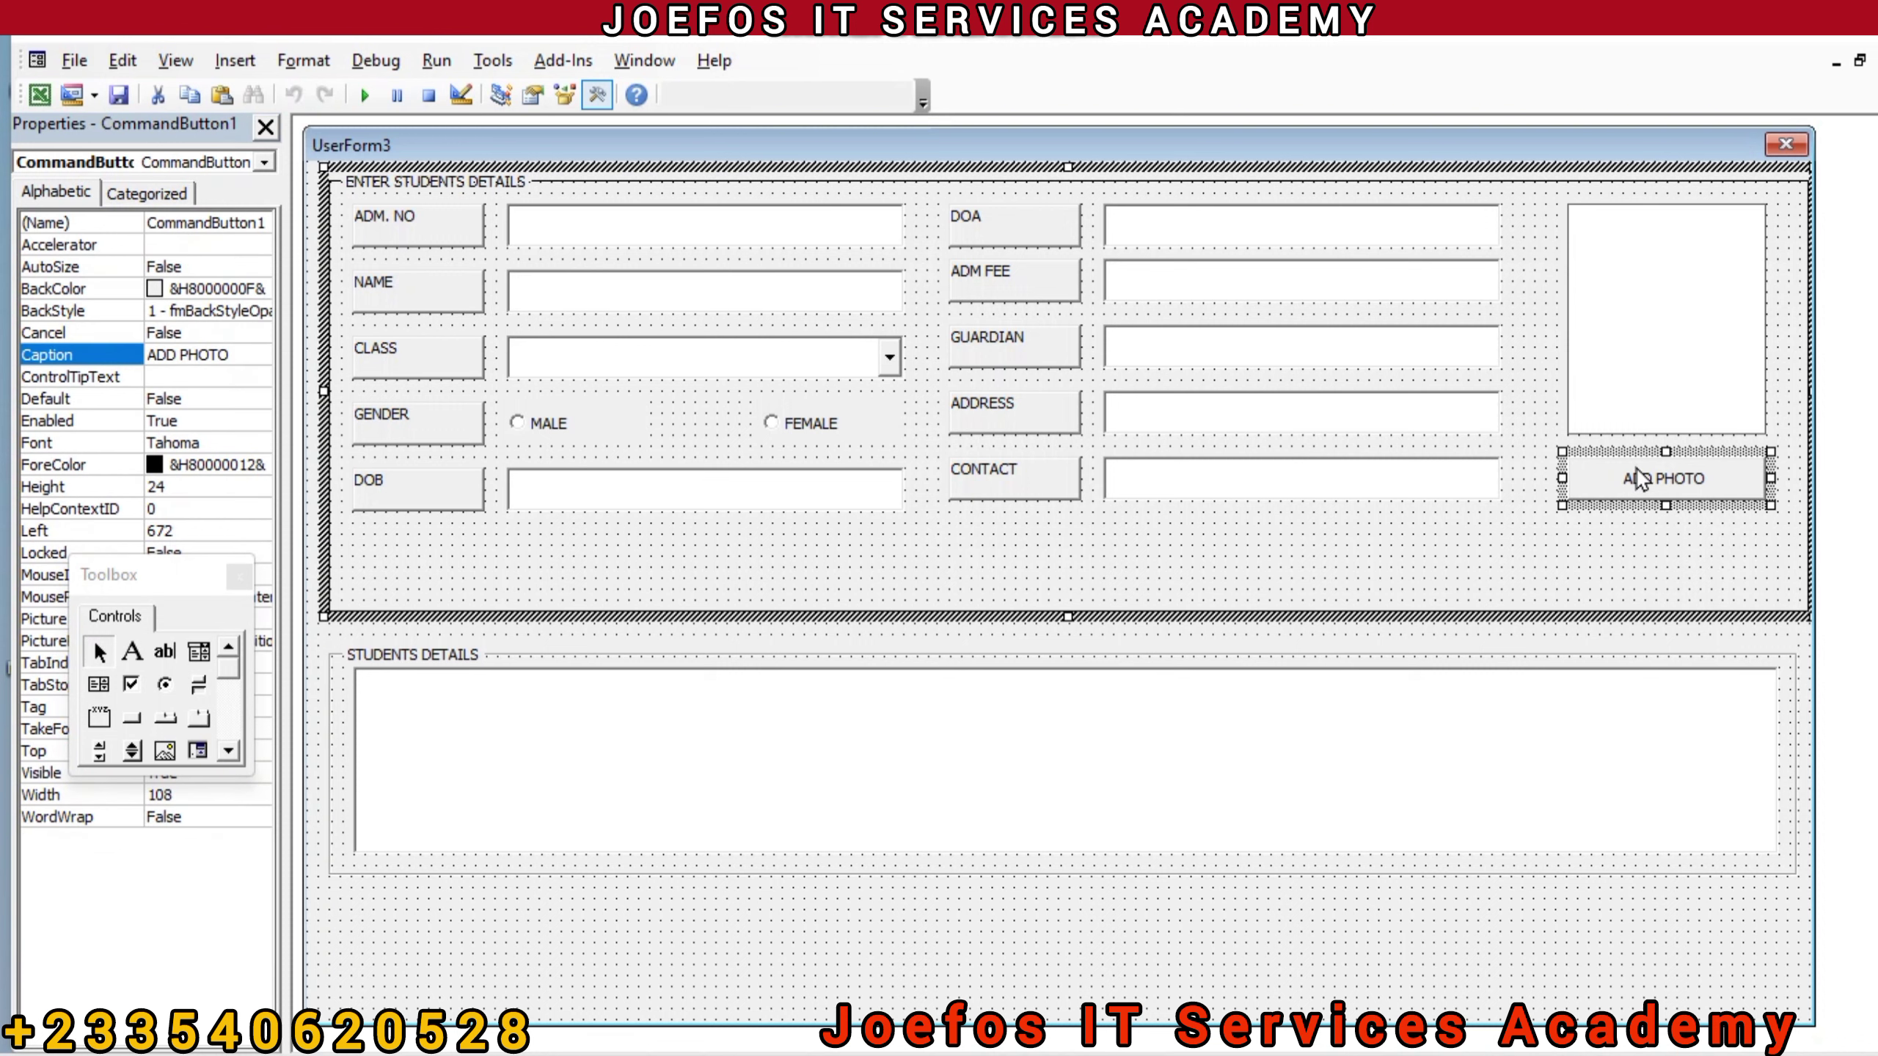
drag(1641, 479, 1118, 393)
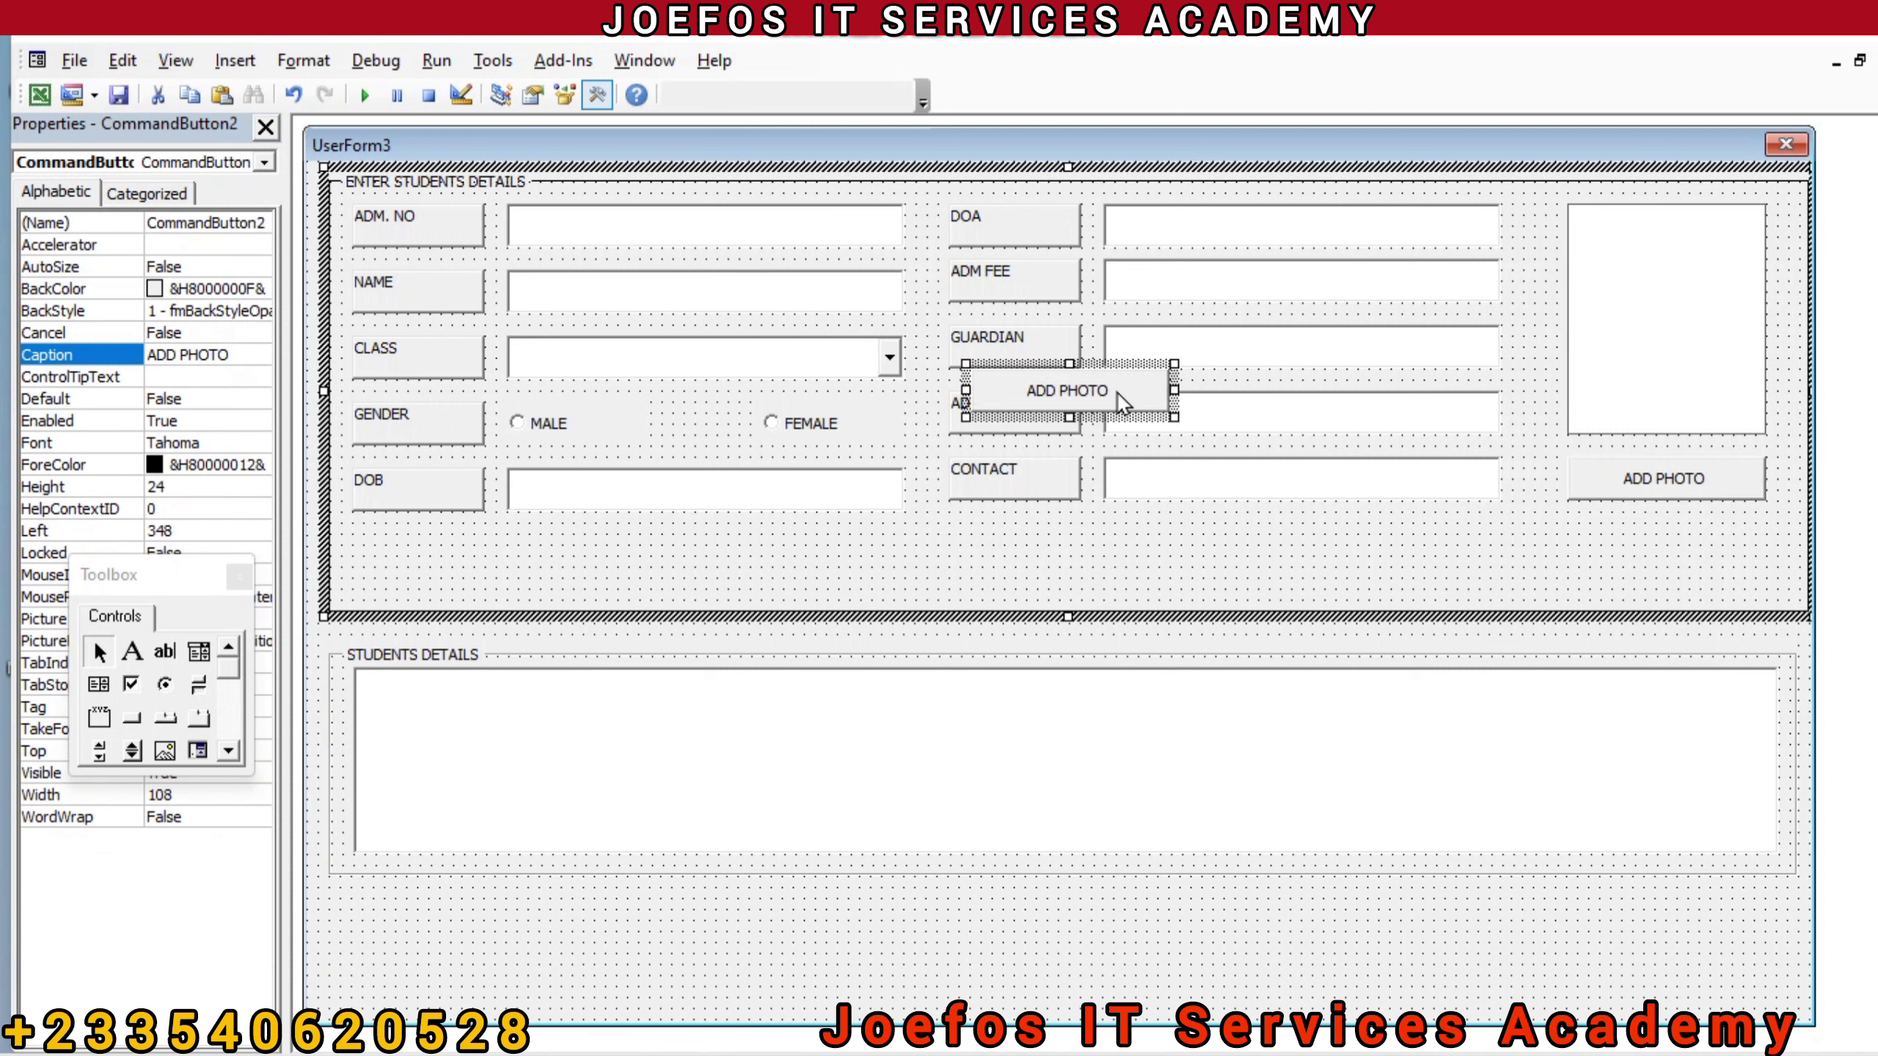
drag(648, 831, 494, 947)
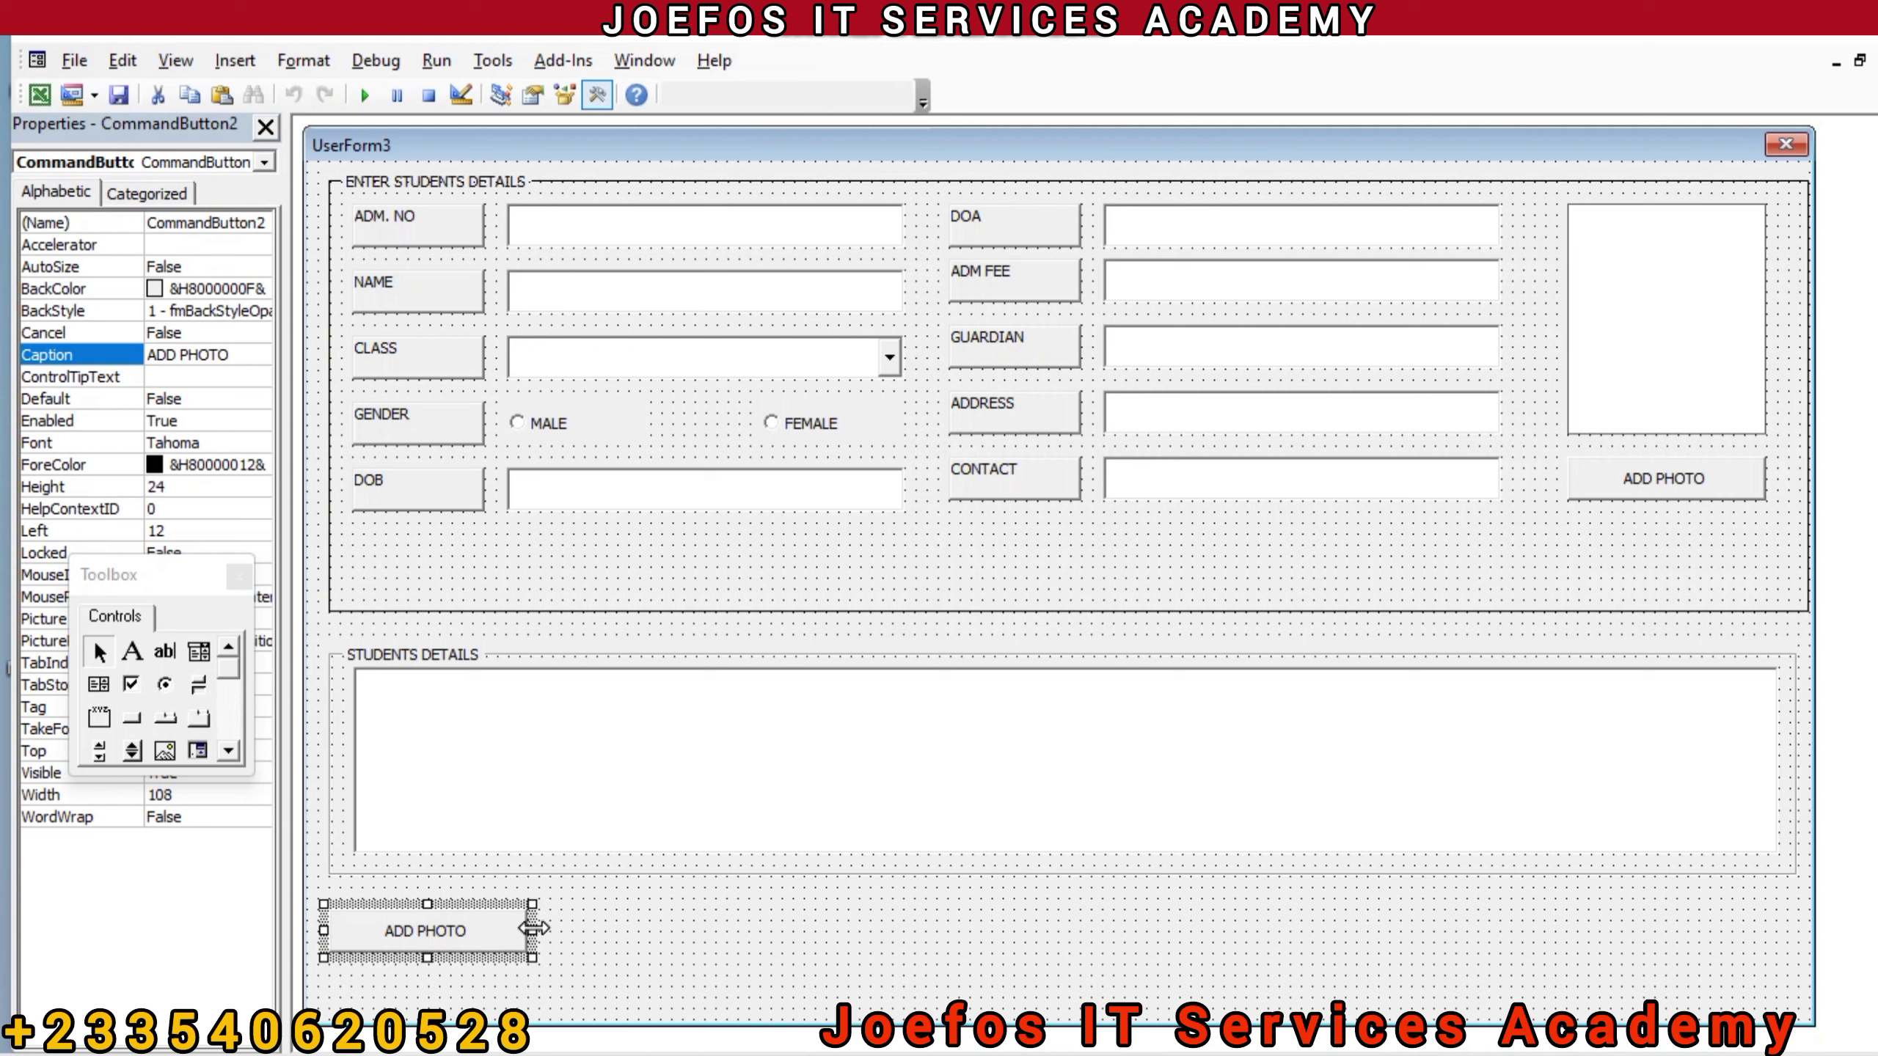
drag(533, 928, 501, 922)
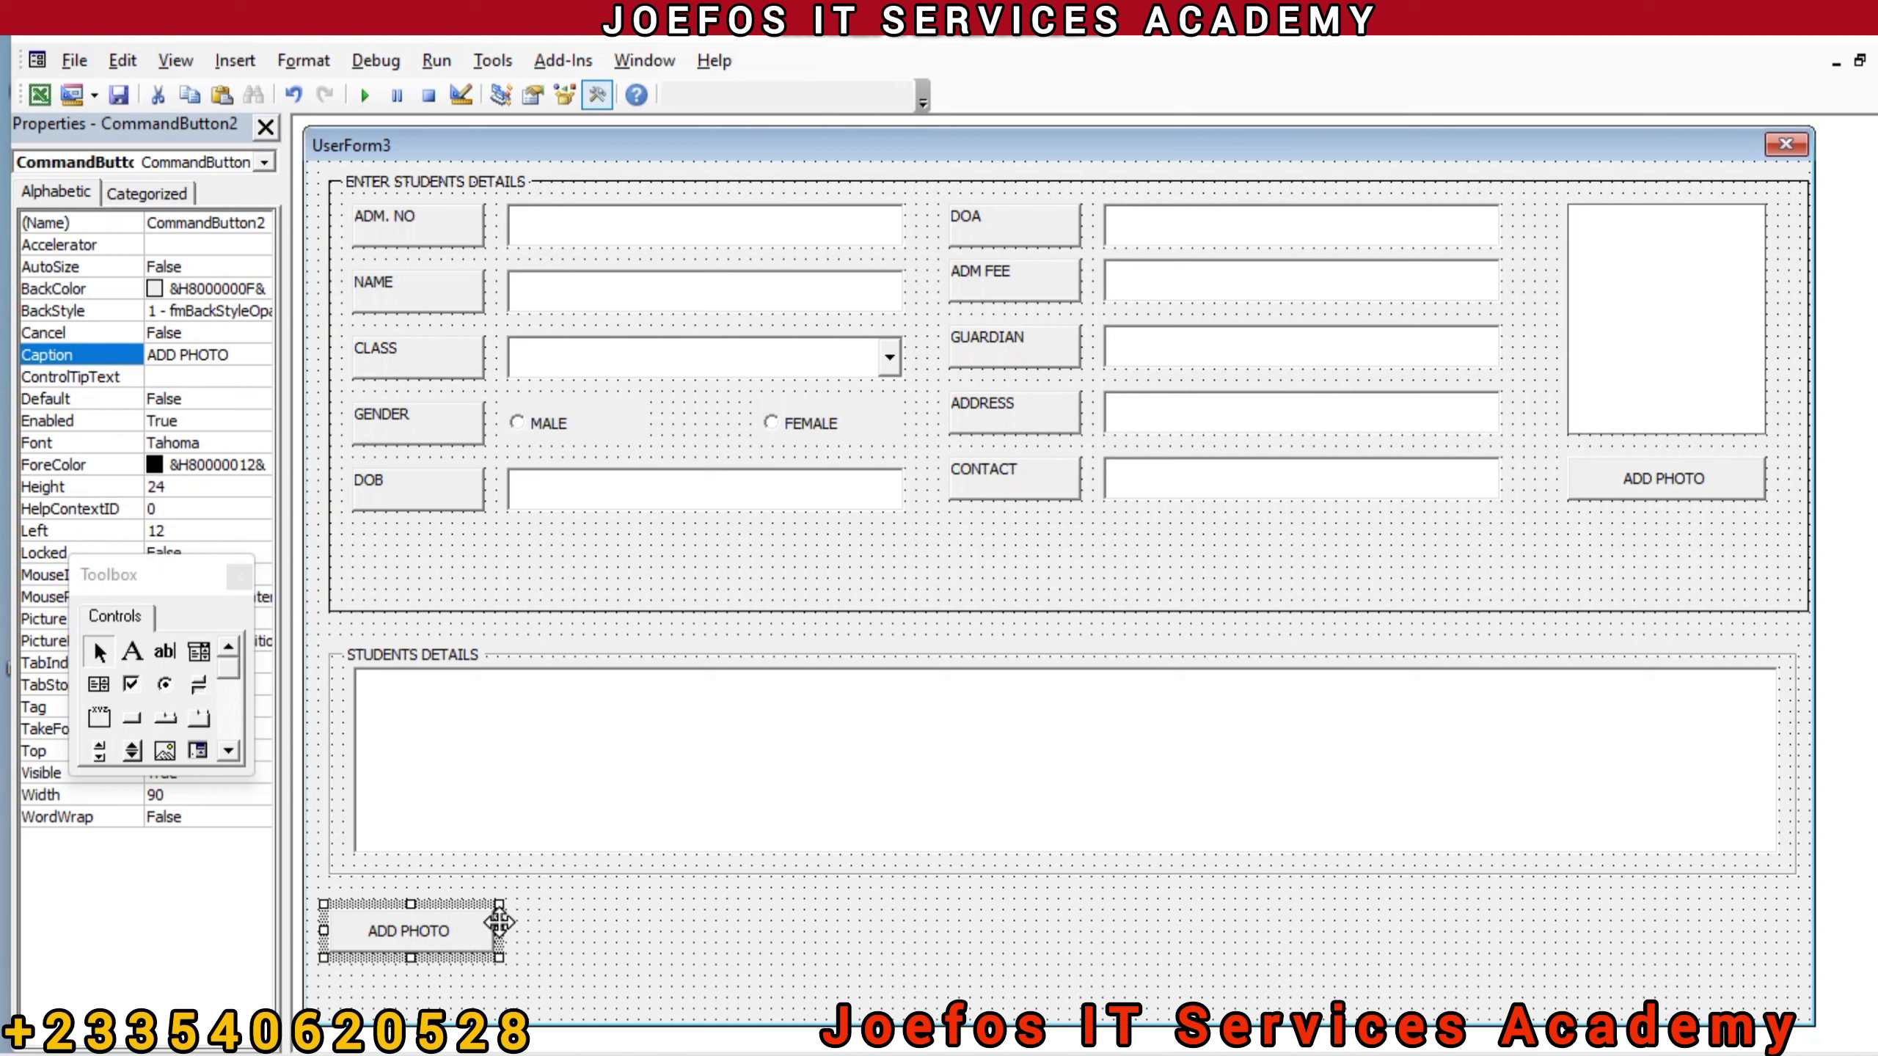
drag(495, 930, 484, 931)
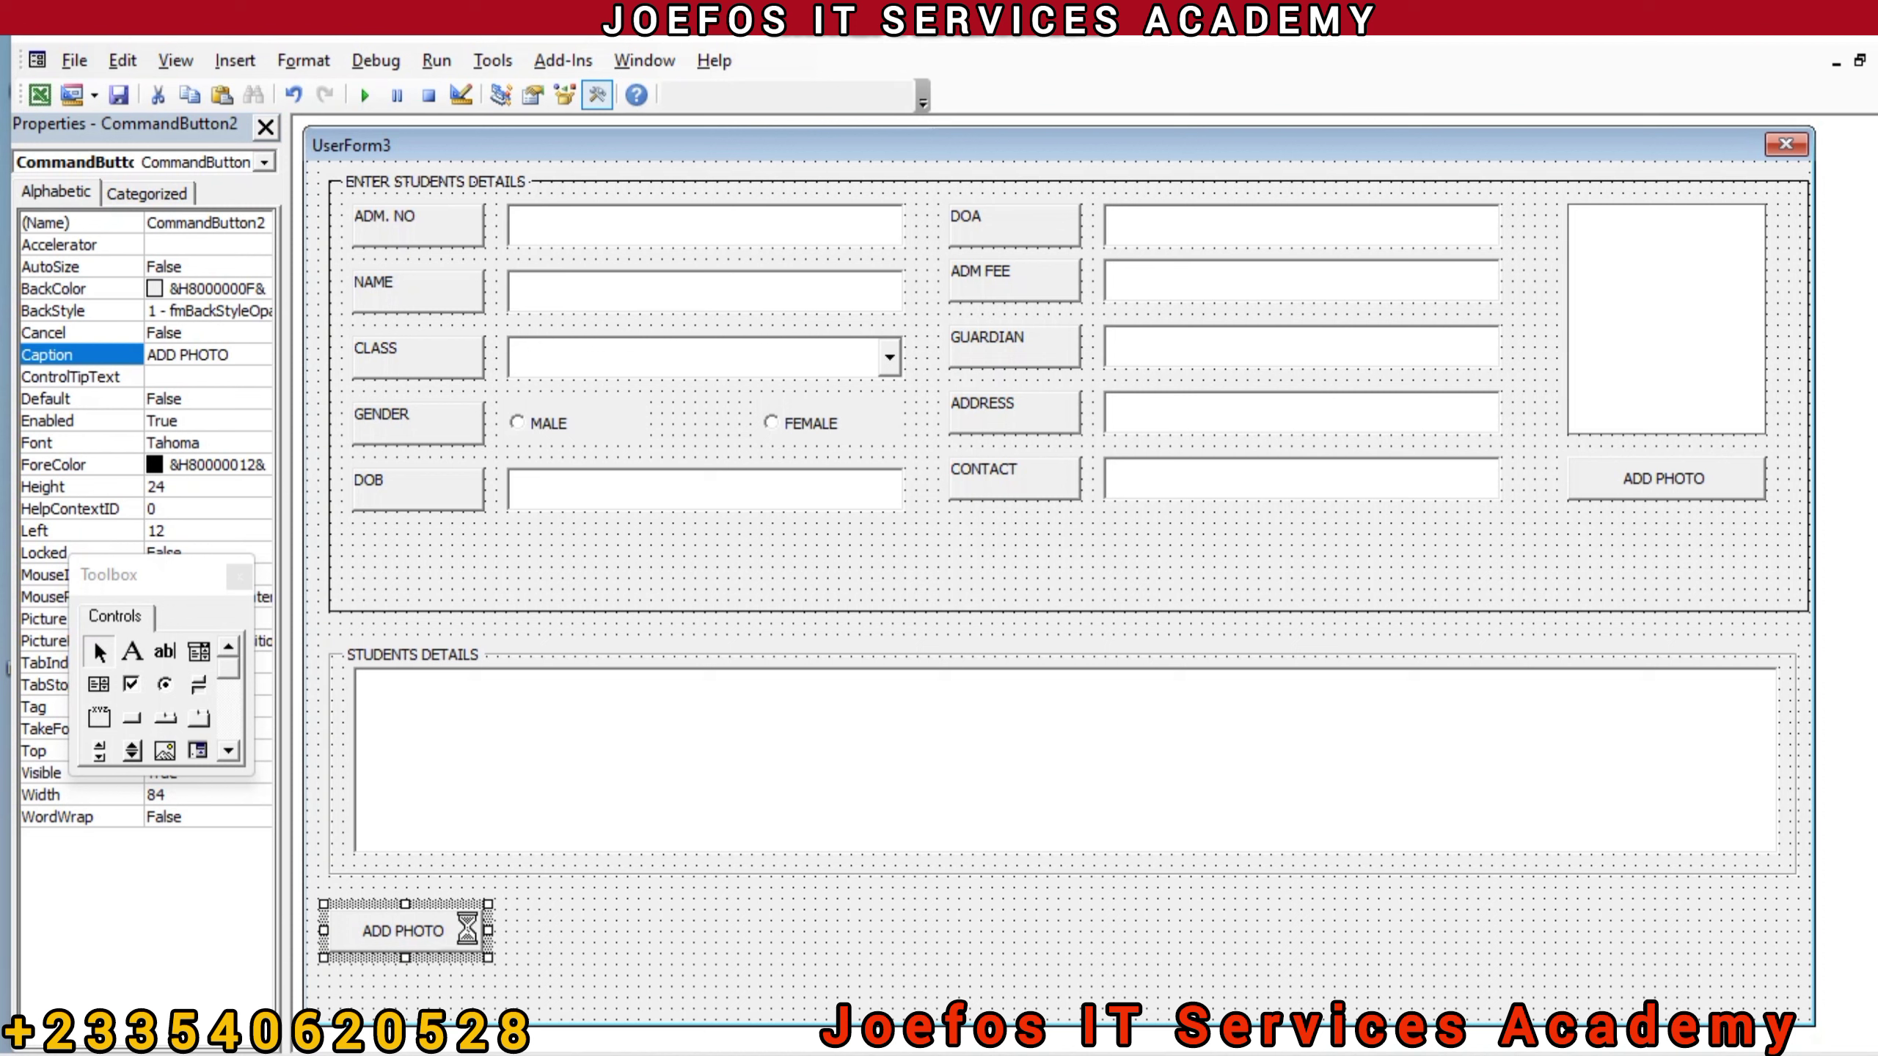
Step: Duplicate the ADD PHOTO button below the STUDENTS DETAILS frame twice, placing the copies beside it in a row at about Left 114 and 216
key(ctrl+c)
key(ctrl+v)
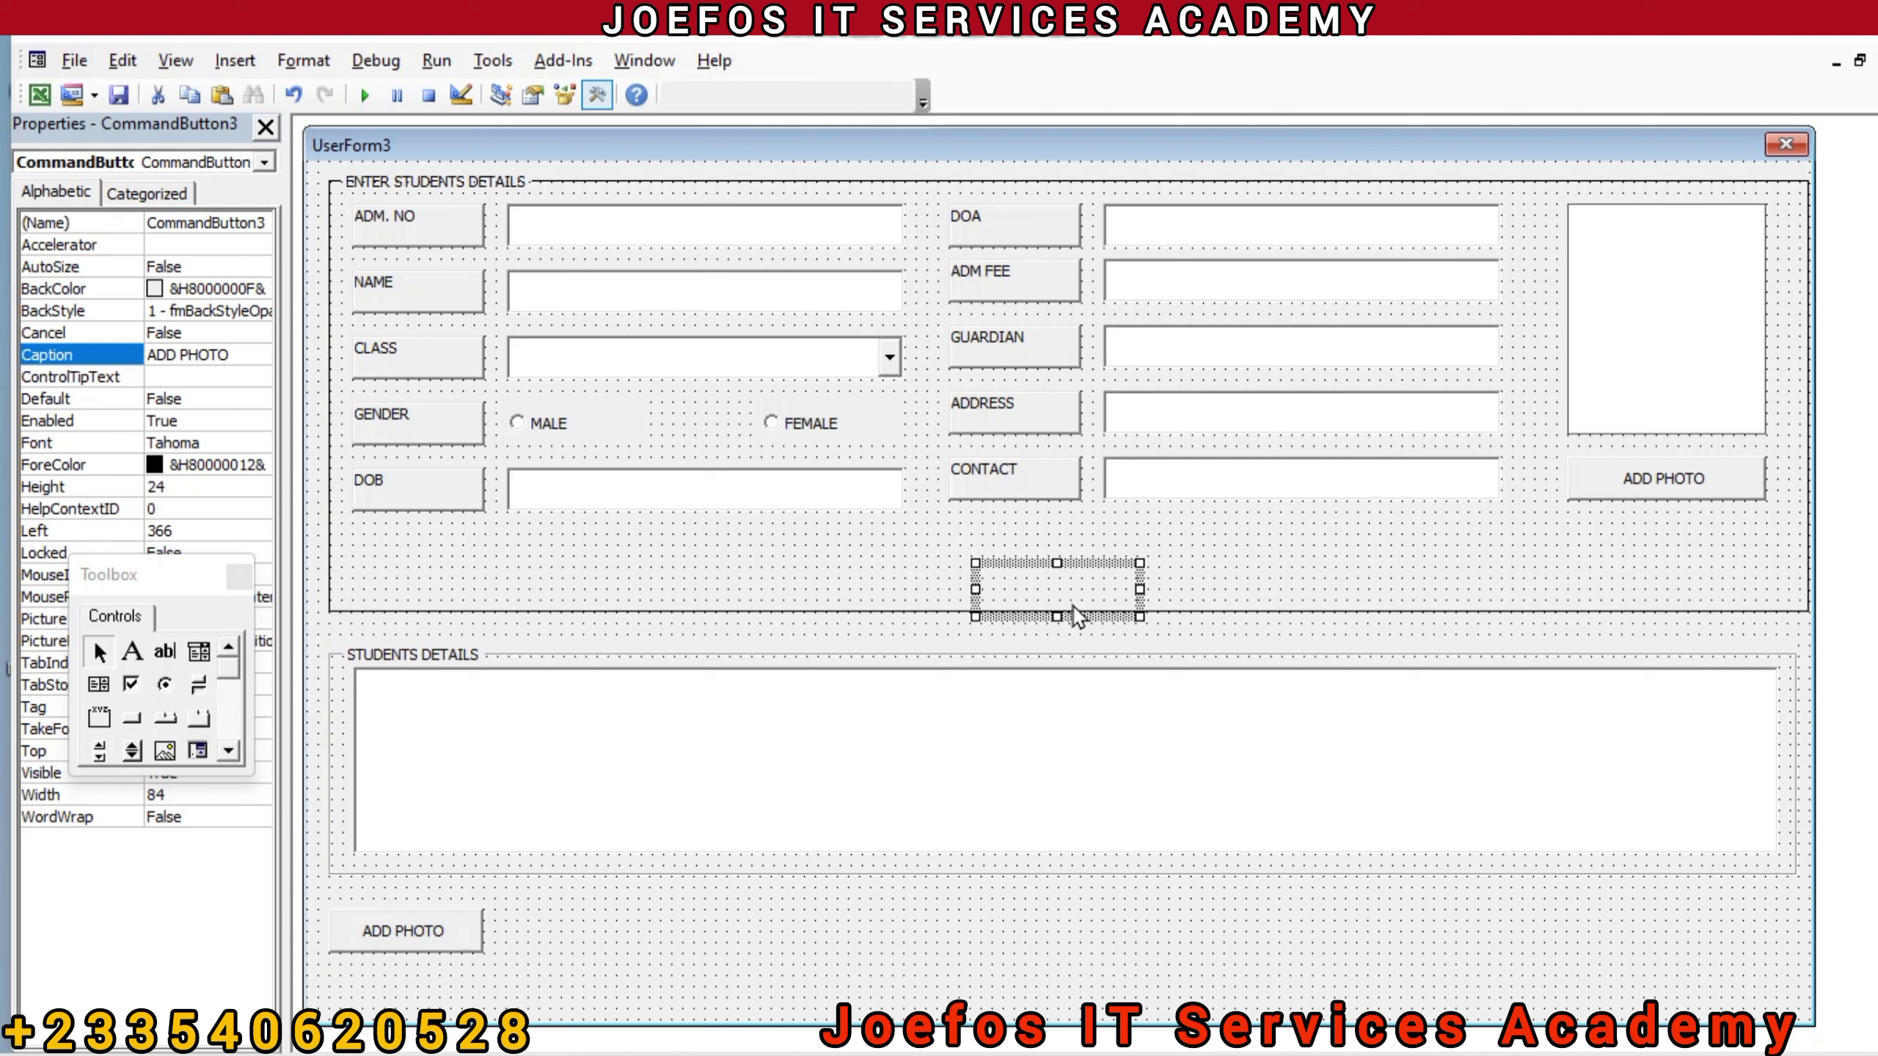
drag(1073, 603, 604, 915)
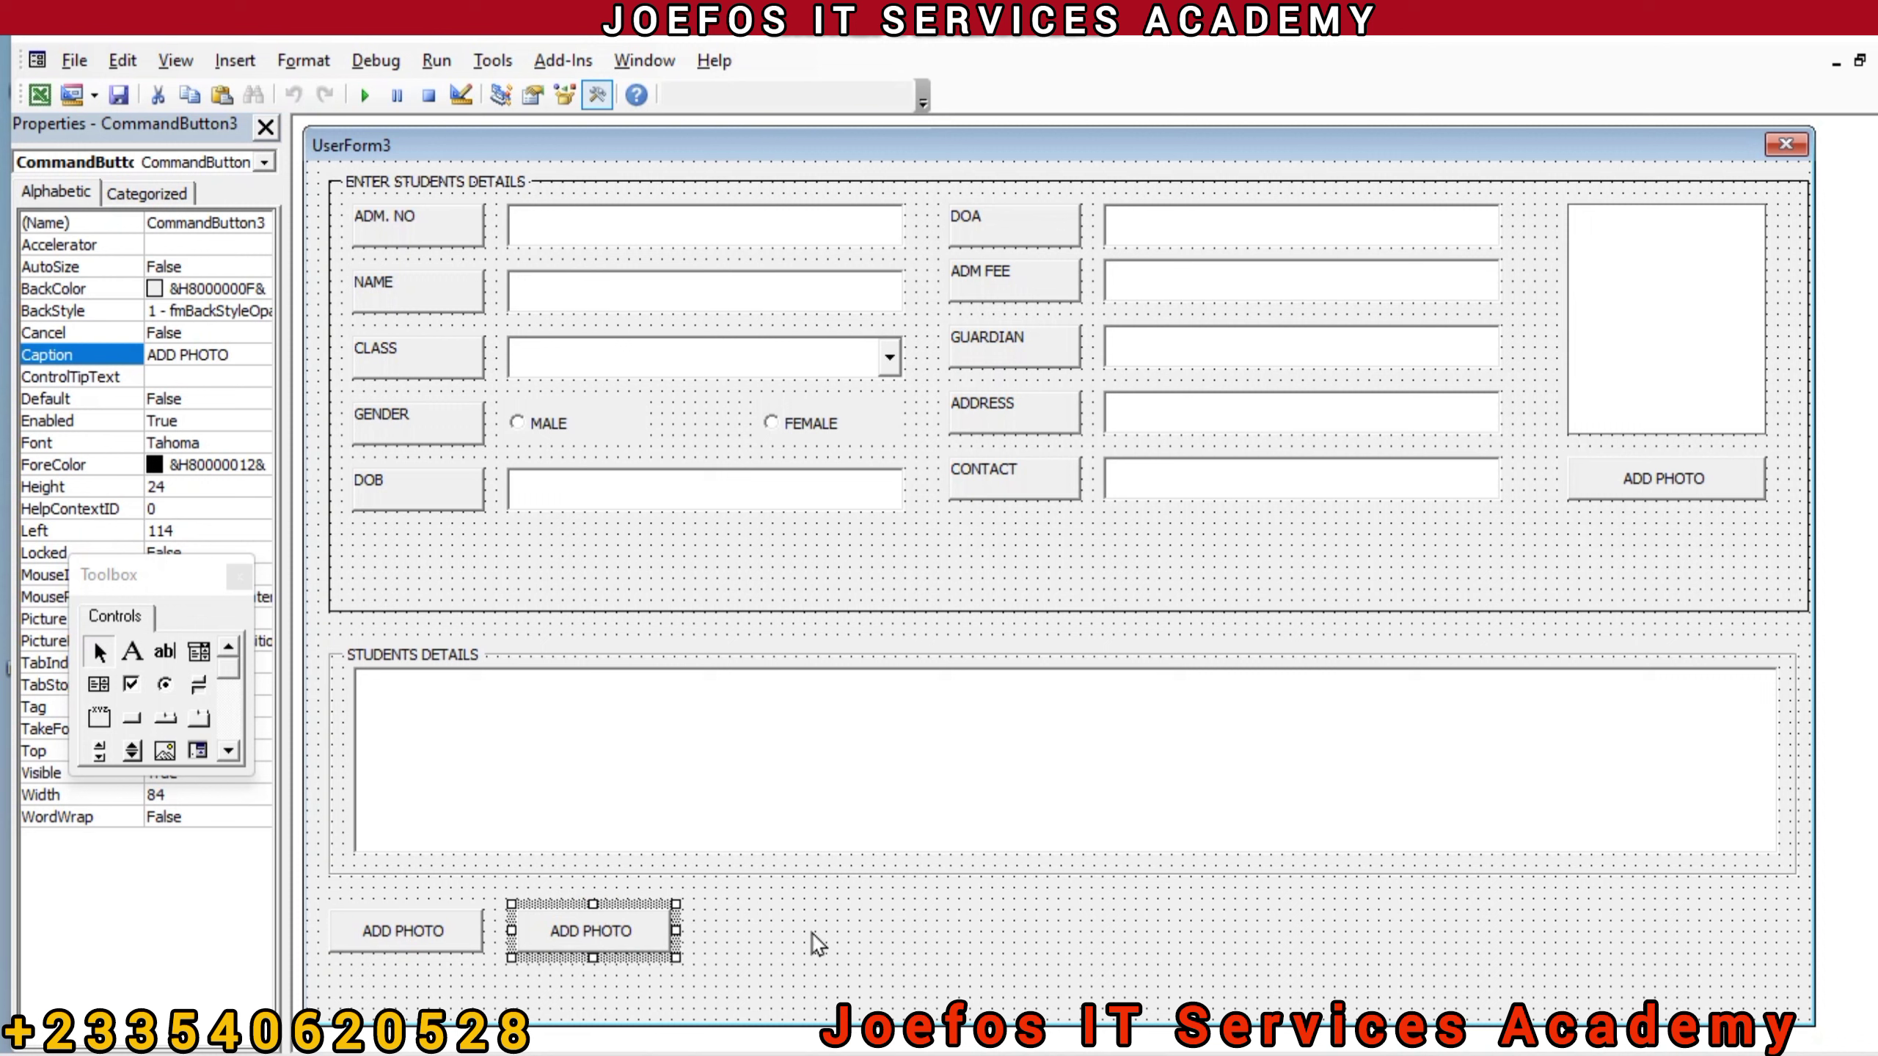
key(ctrl+v)
drag(1047, 606, 762, 940)
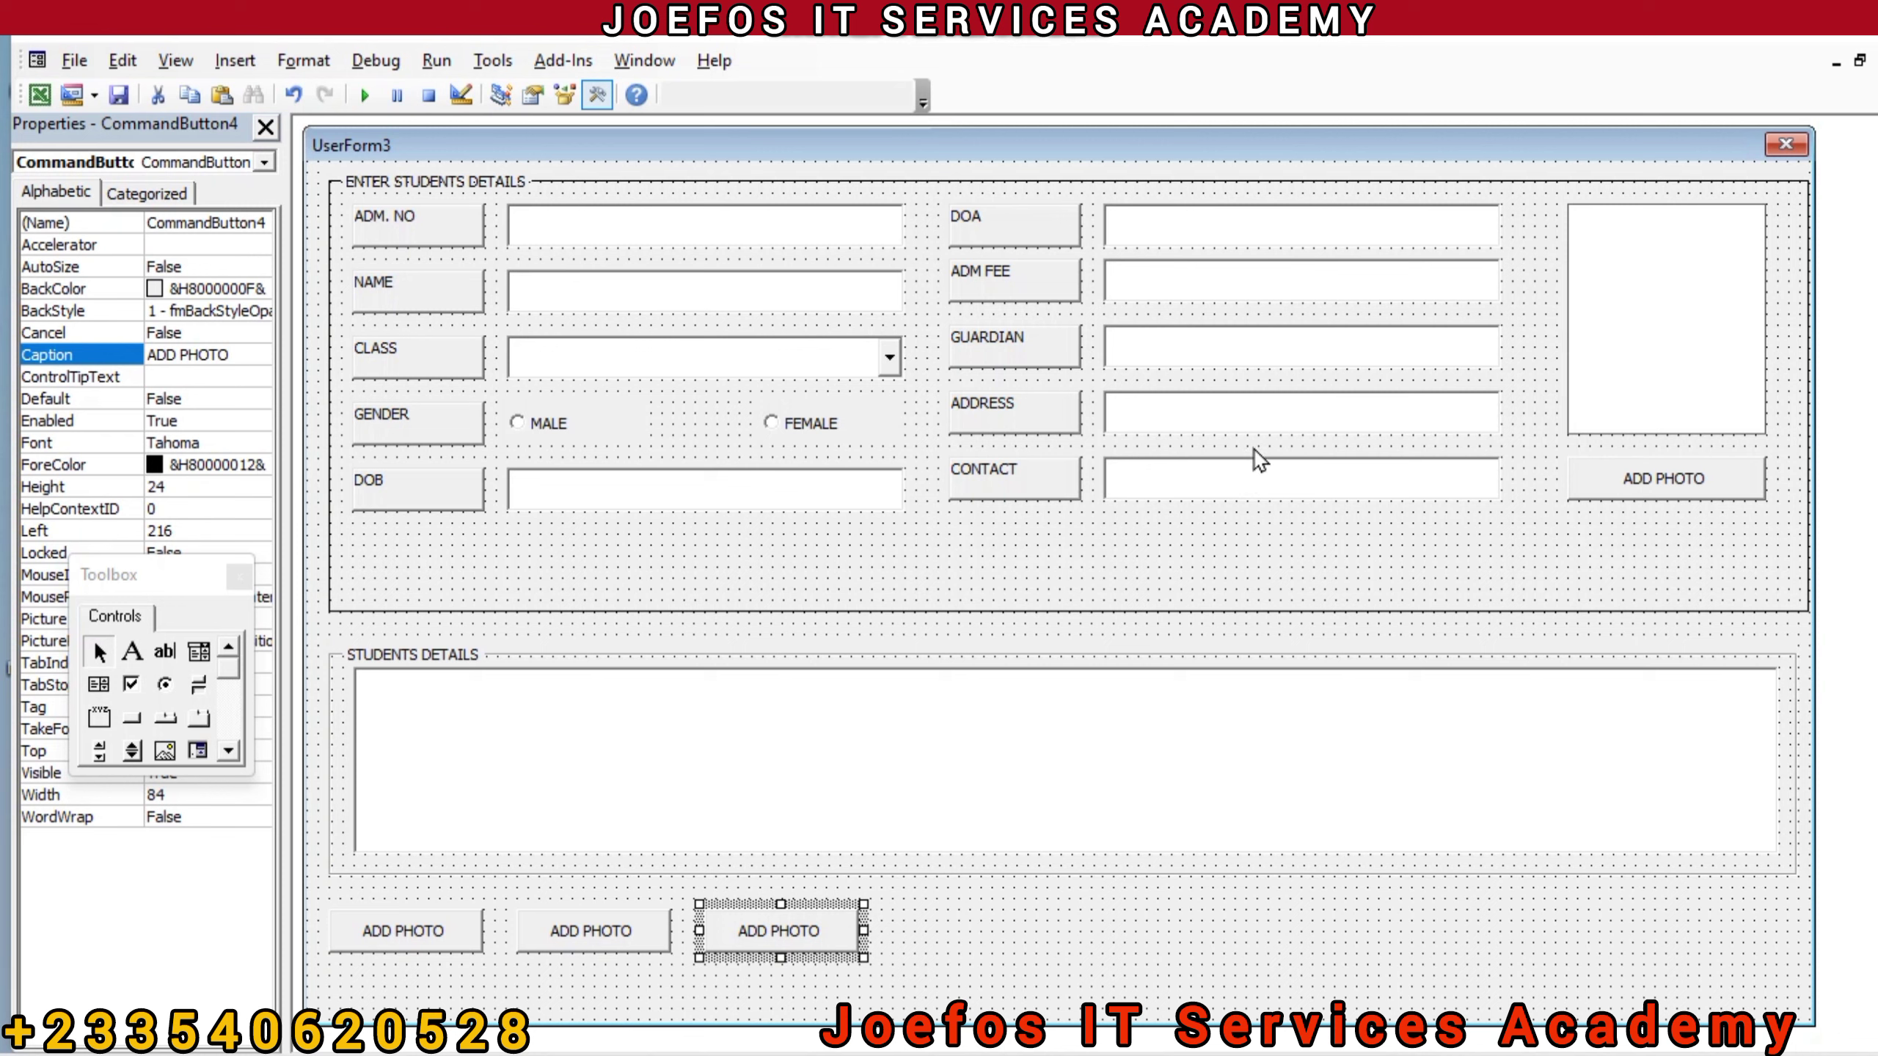
Step: Duplicate the CONTACT text box and place the copy in the bottom row, just after the third ADD PHOTO button
click(1257, 478)
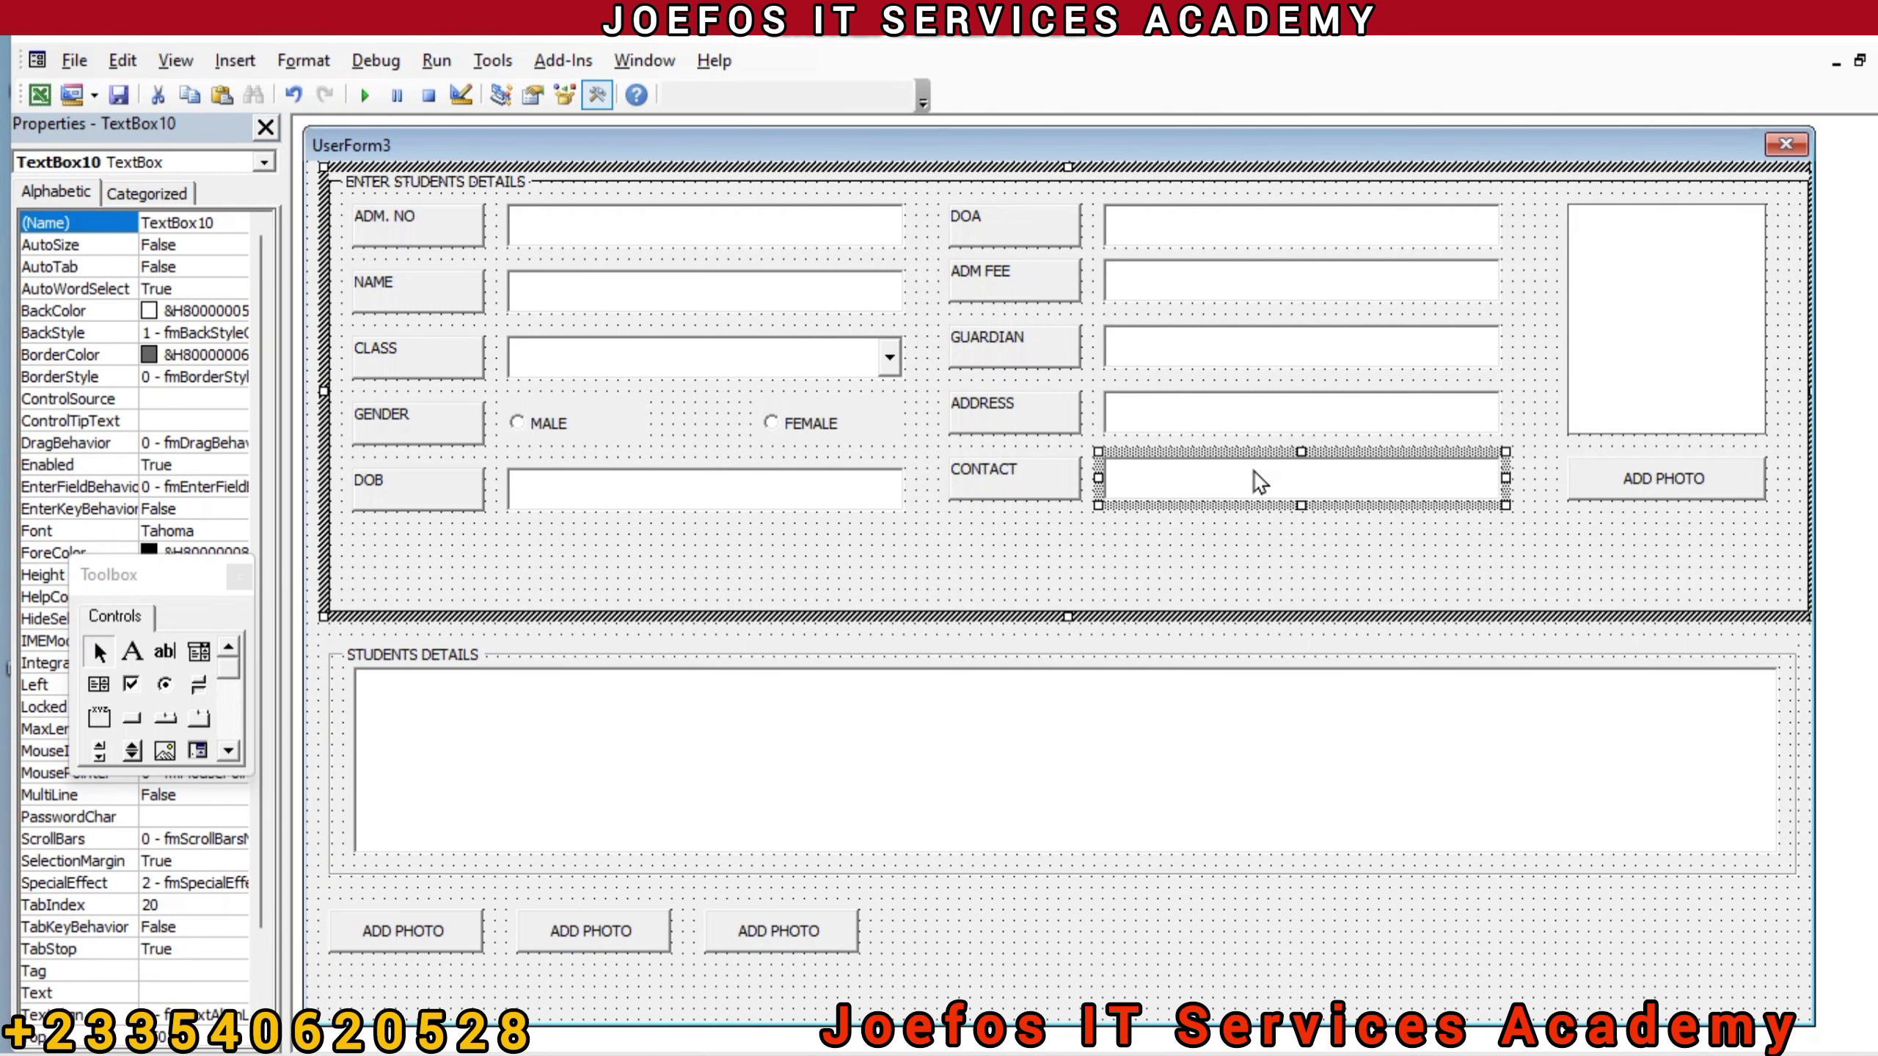
key(ctrl+v)
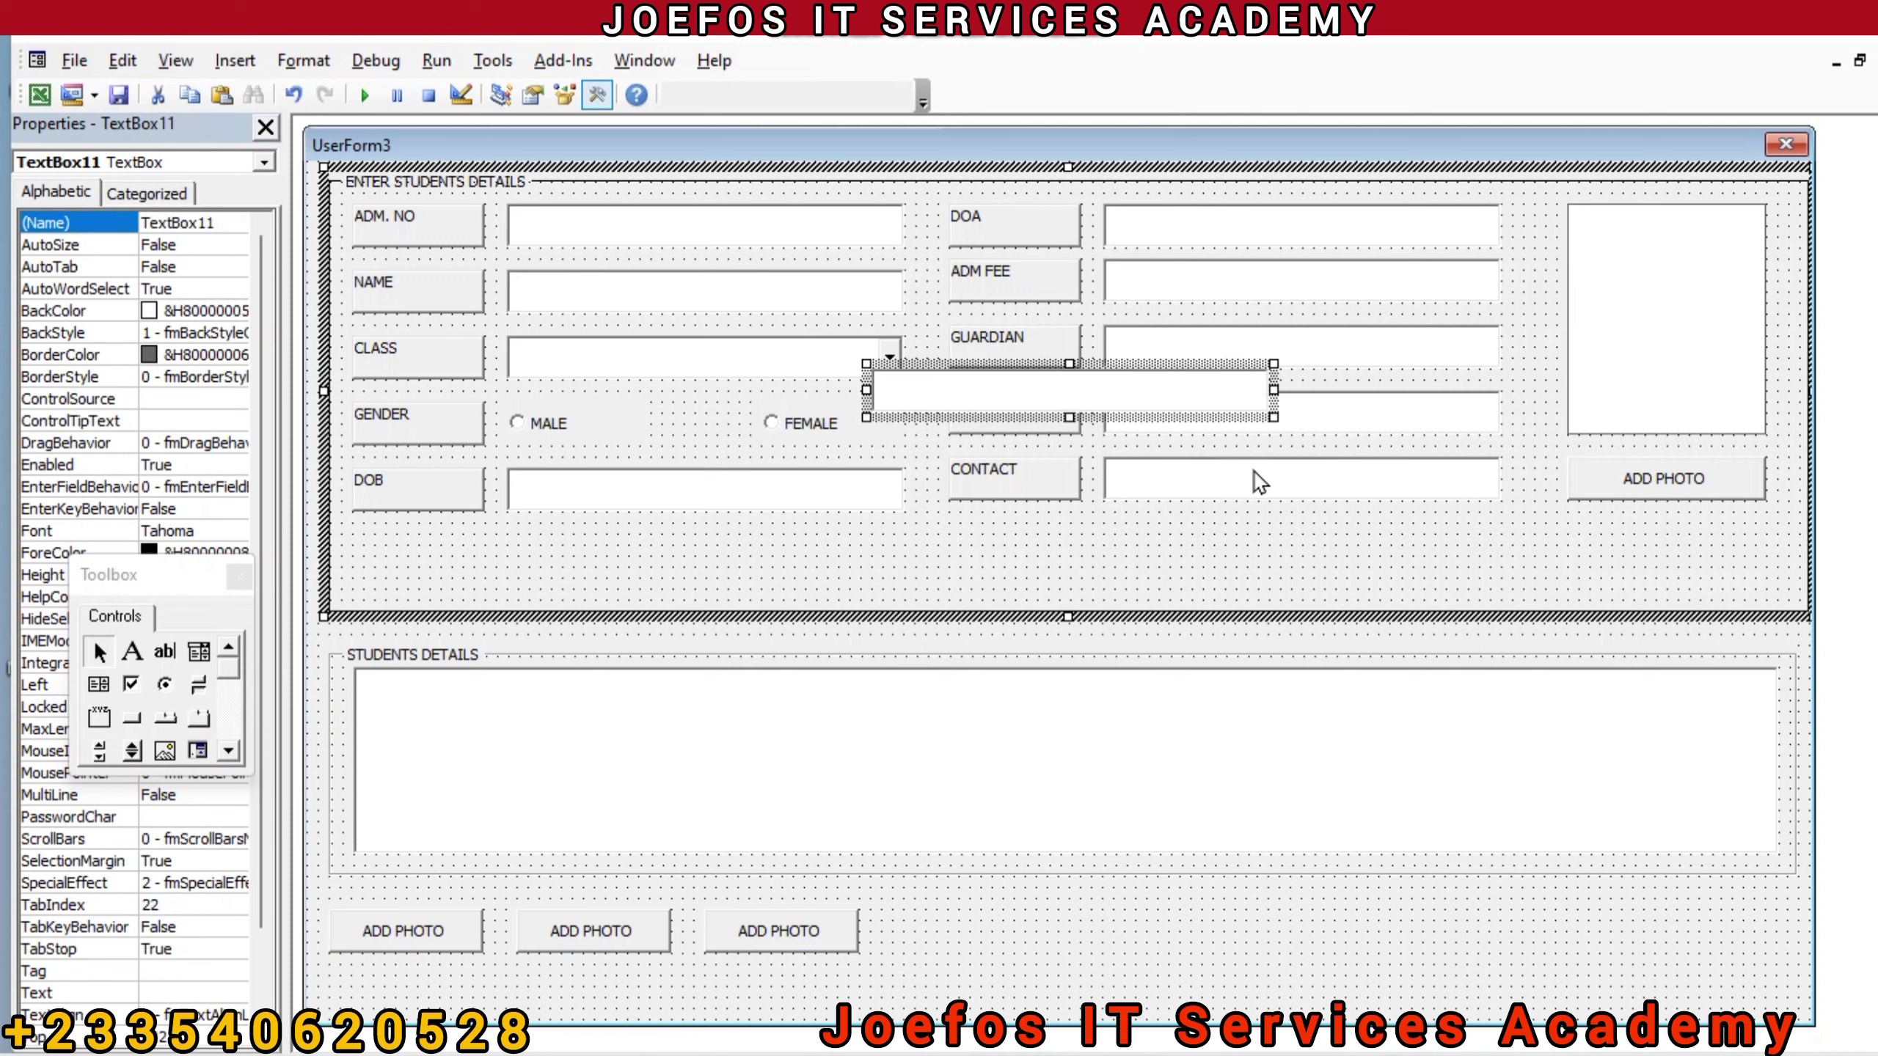
drag(1136, 384, 1138, 917)
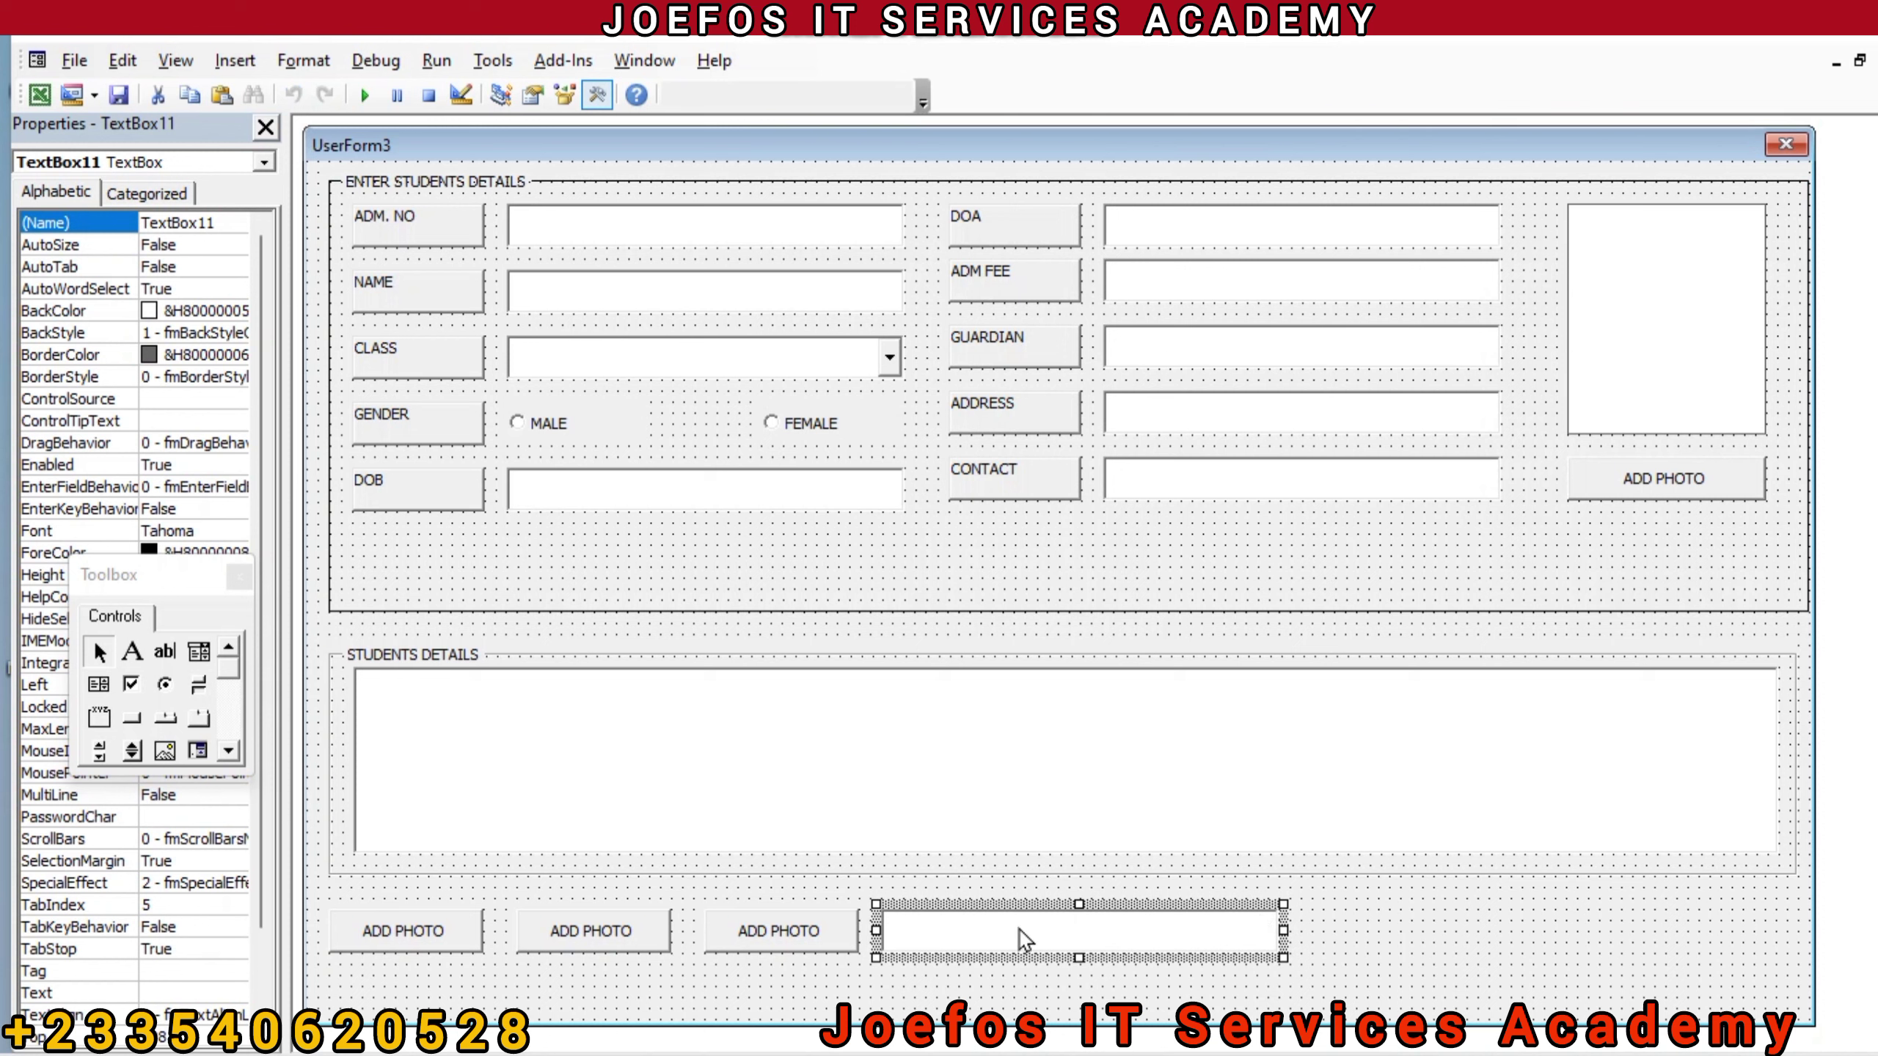
Step: Duplicate the third bottom-row button twice, placing the copies after the text box at about Left 540 and Left 708
click(778, 934)
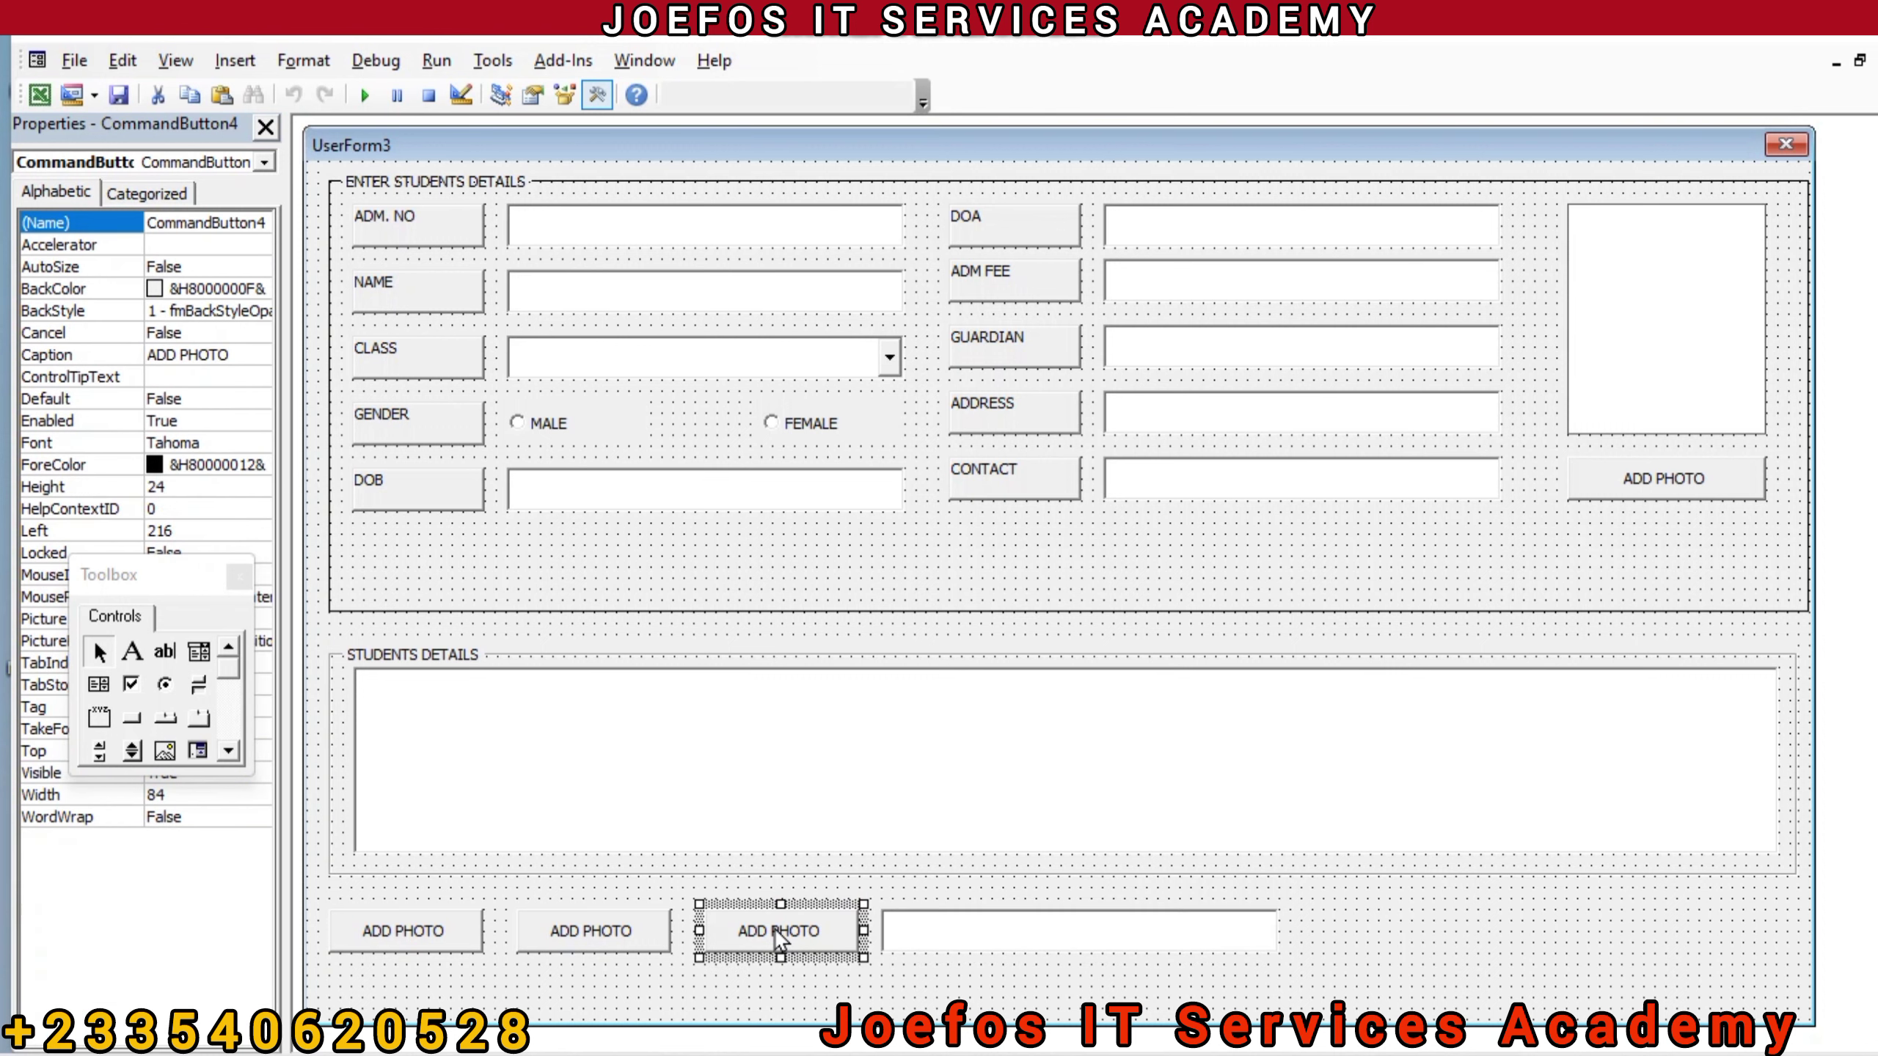
key(ctrl+v)
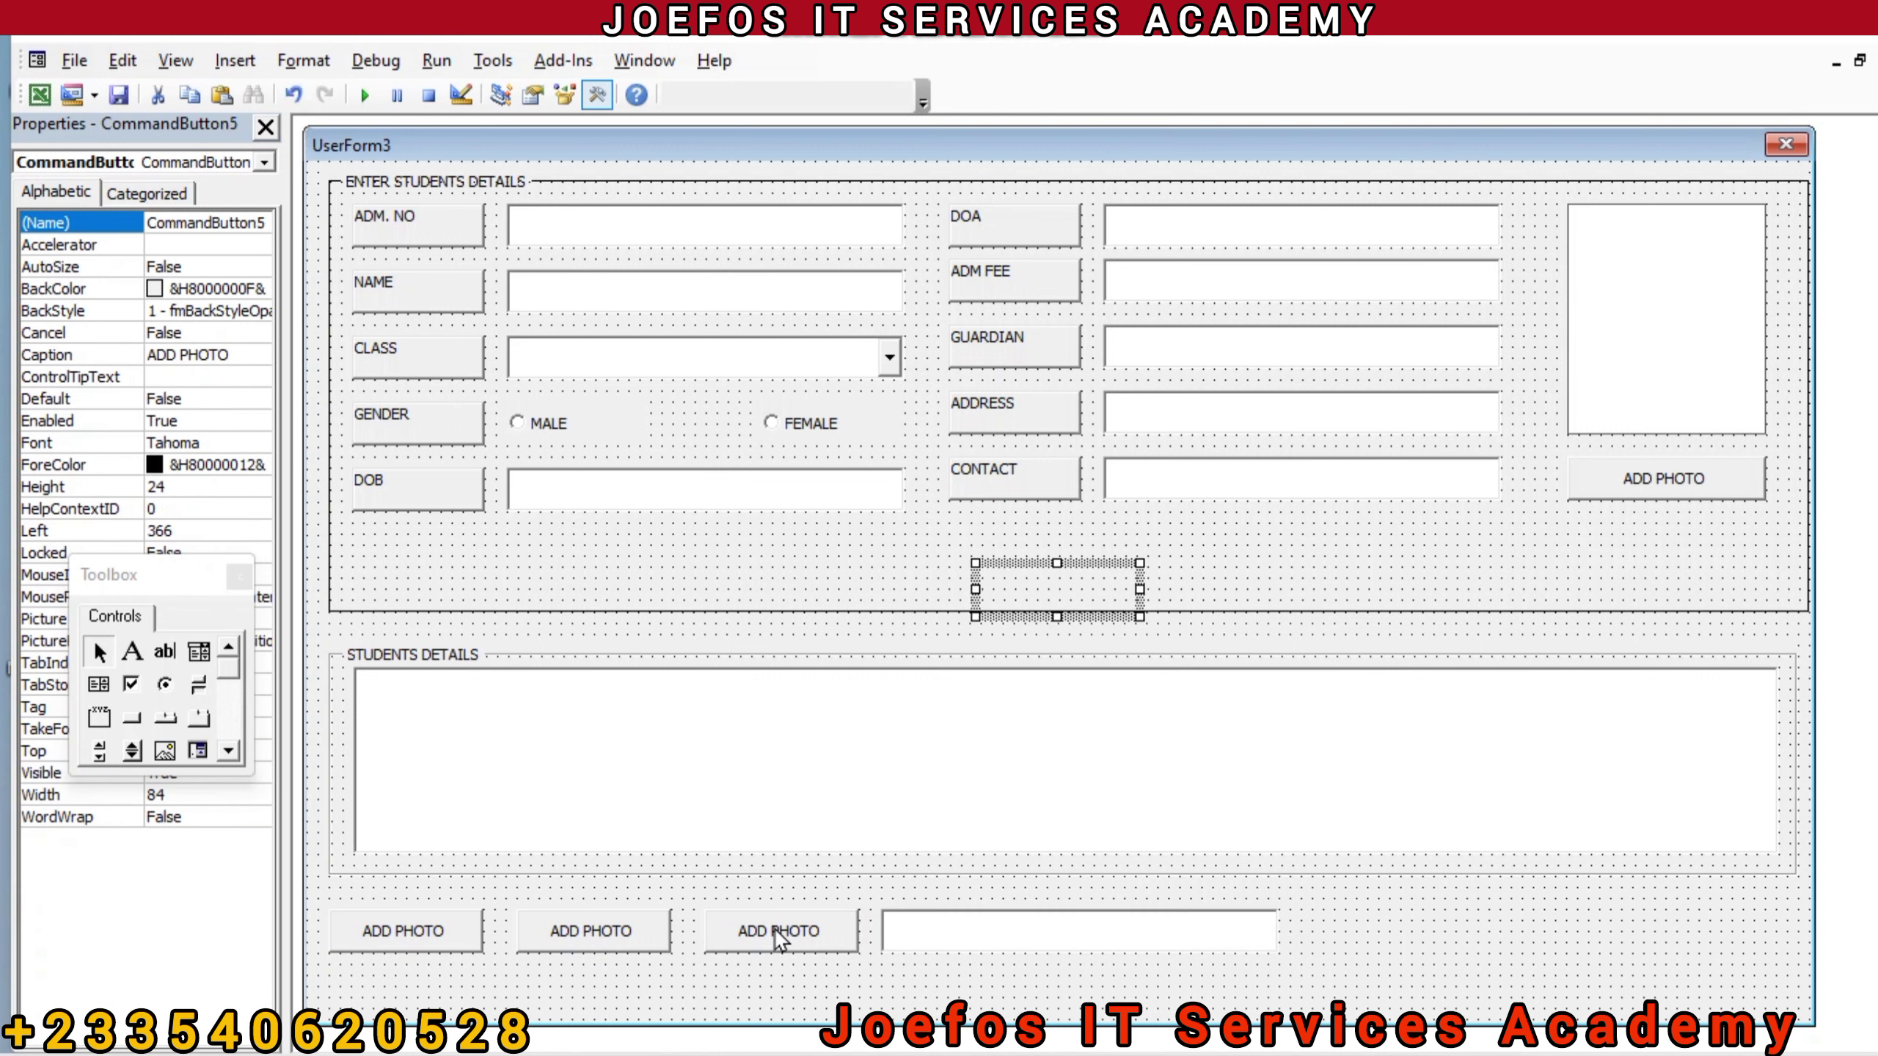
drag(1082, 579, 1410, 927)
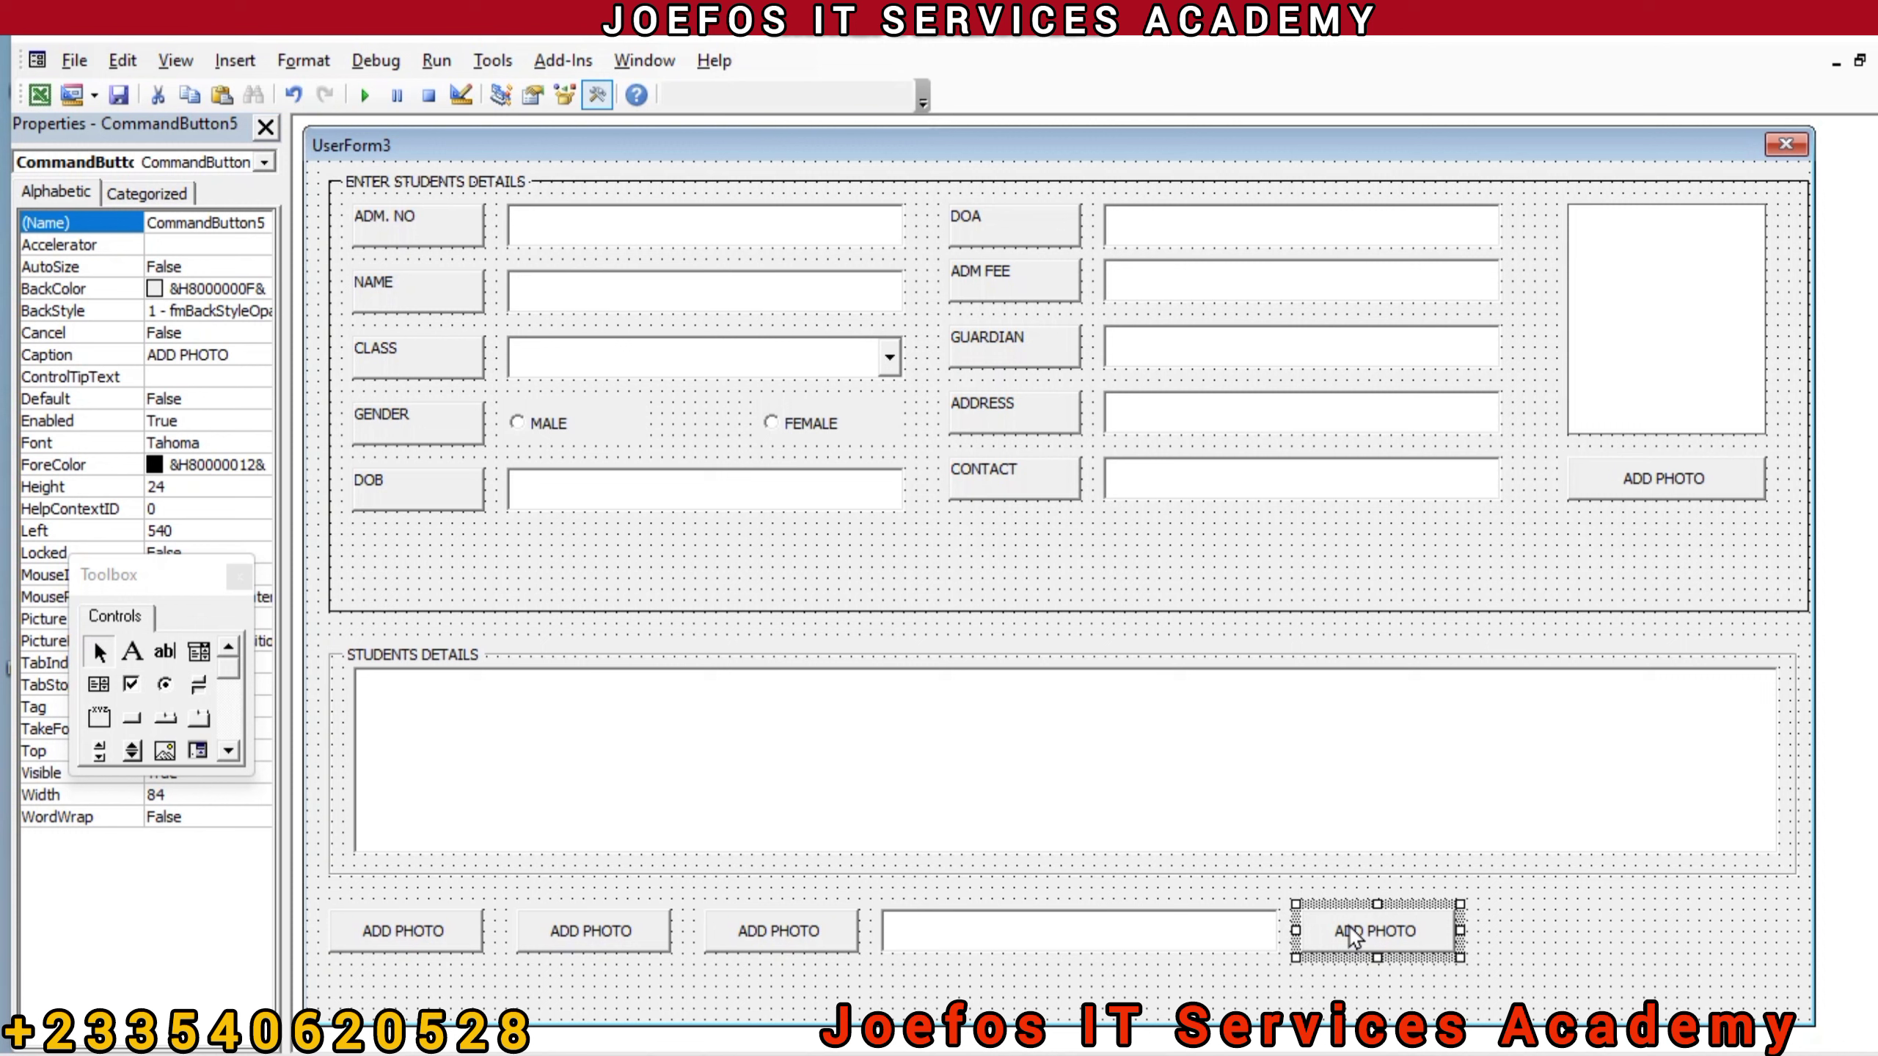
key(ctrl+v)
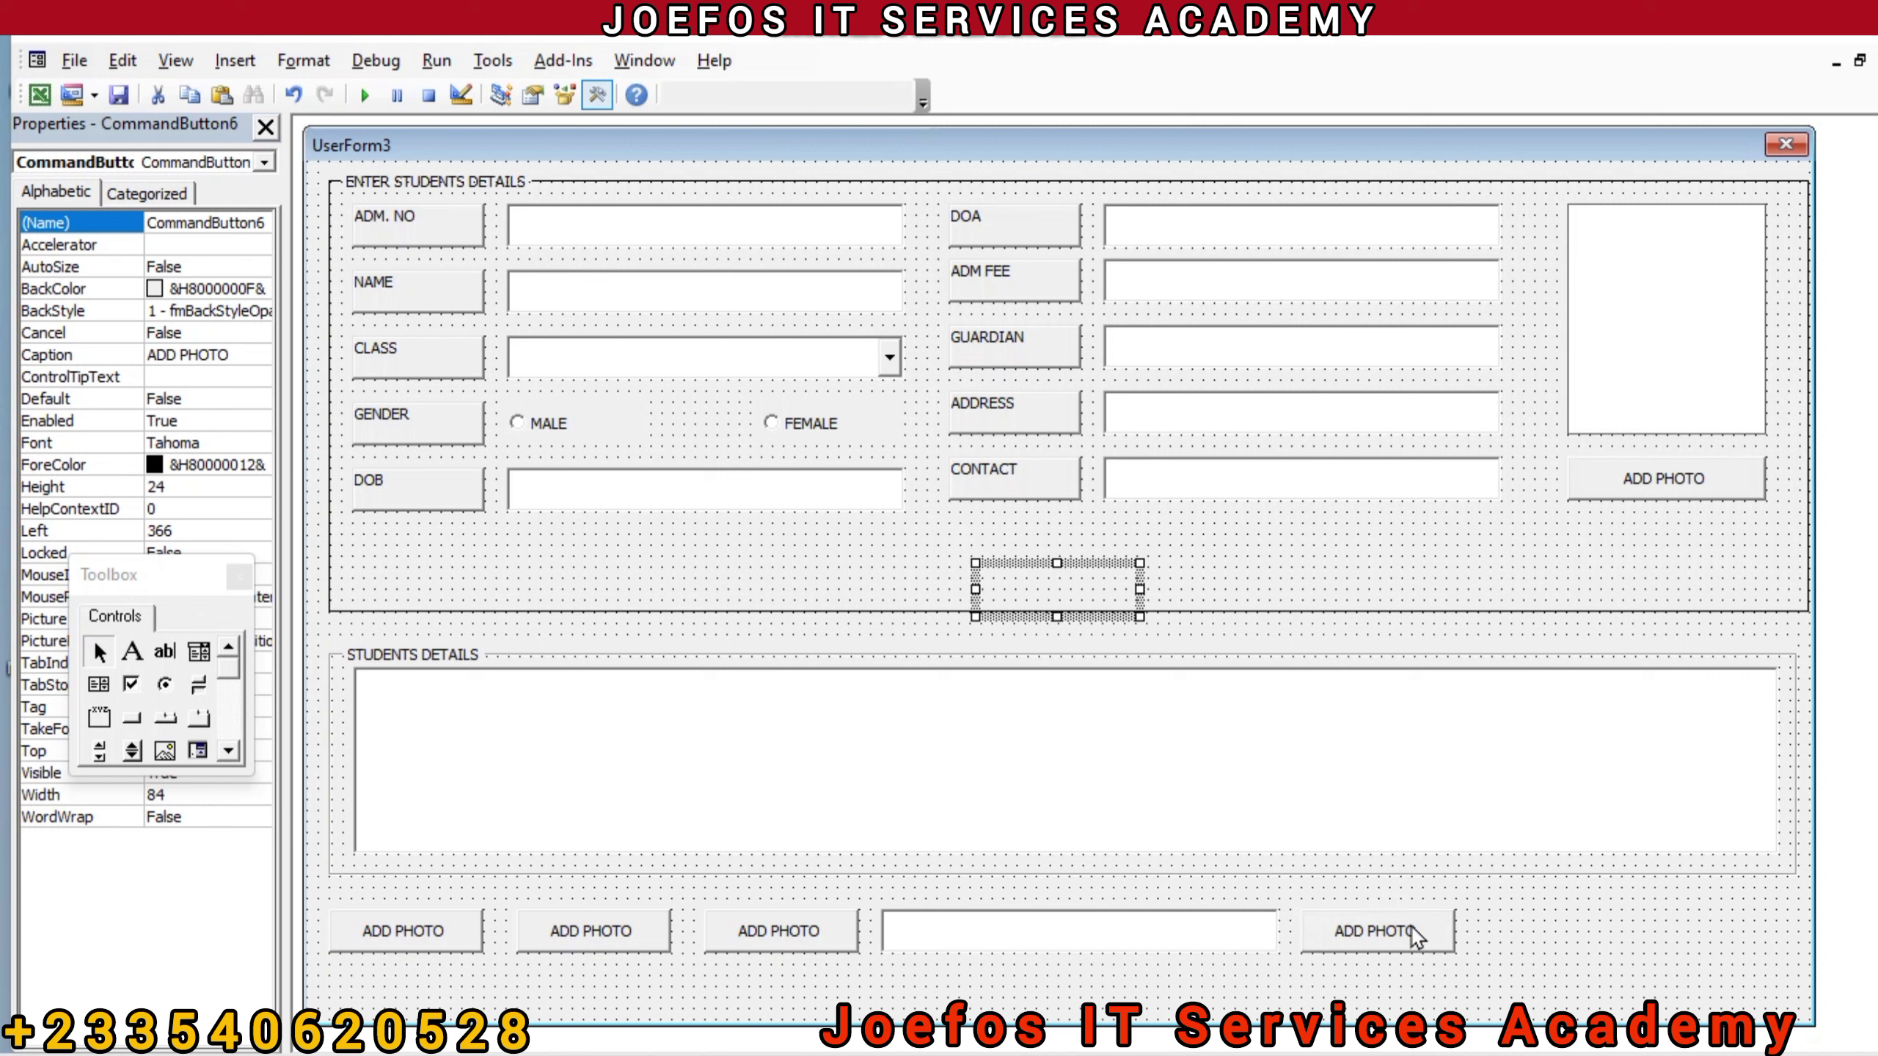
drag(994, 592, 1592, 945)
drag(1592, 945, 1602, 945)
drag(1619, 937, 1619, 936)
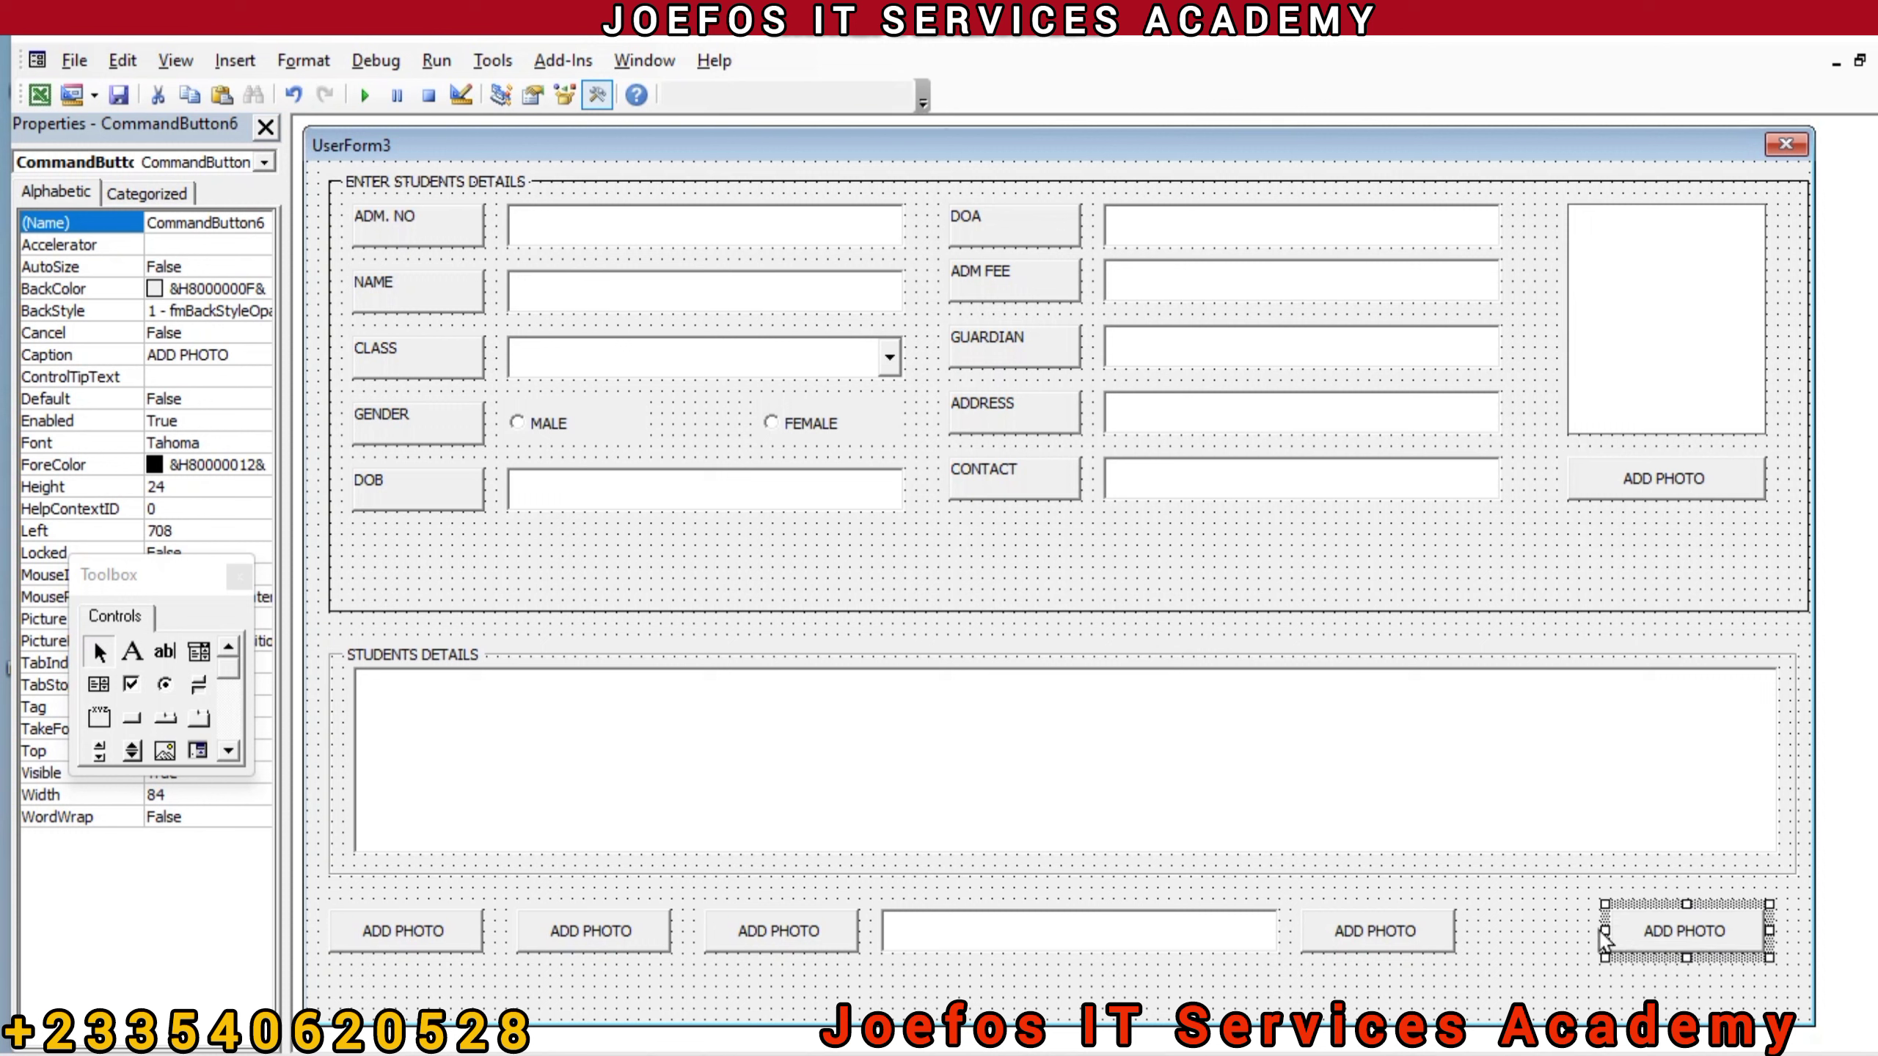
Step: Shift the fourth bottom-row button and the text box before it to the right to open gaps between the controls
click(1430, 933)
drag(1426, 927, 1524, 931)
click(1262, 928)
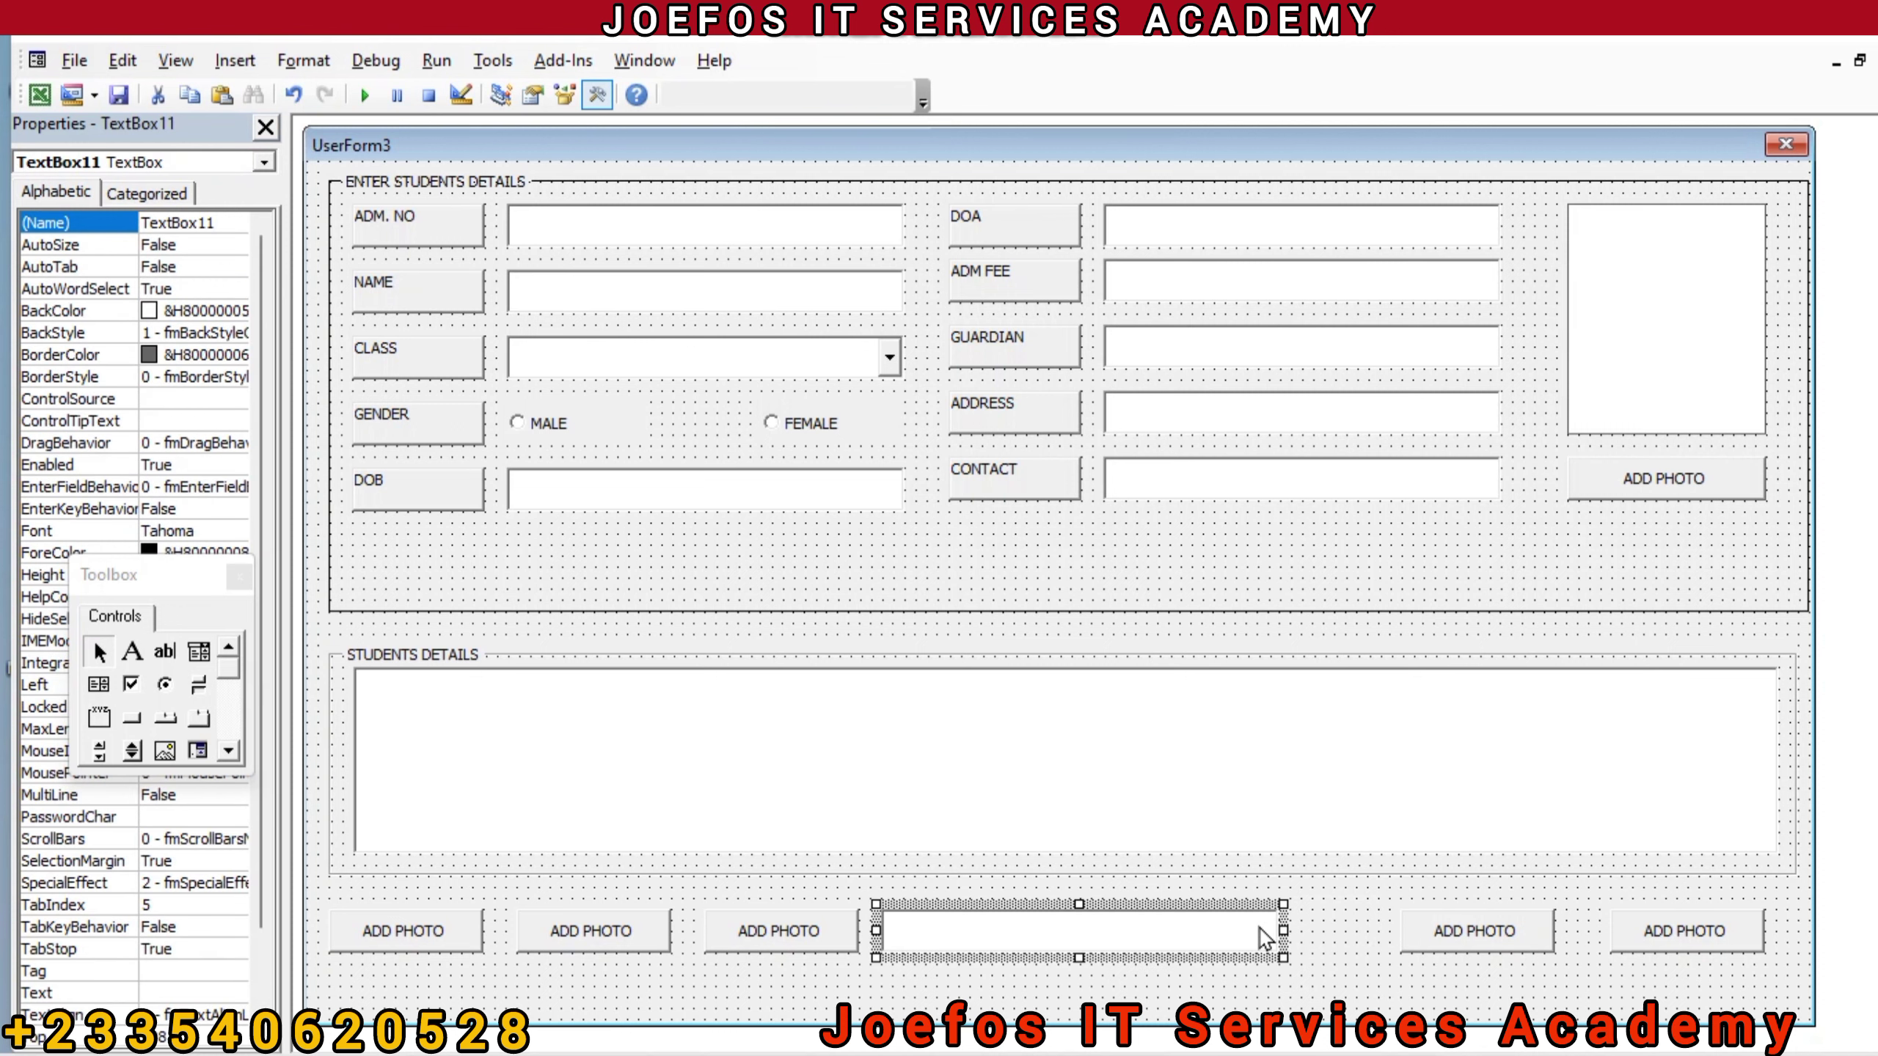
drag(1259, 925, 1325, 936)
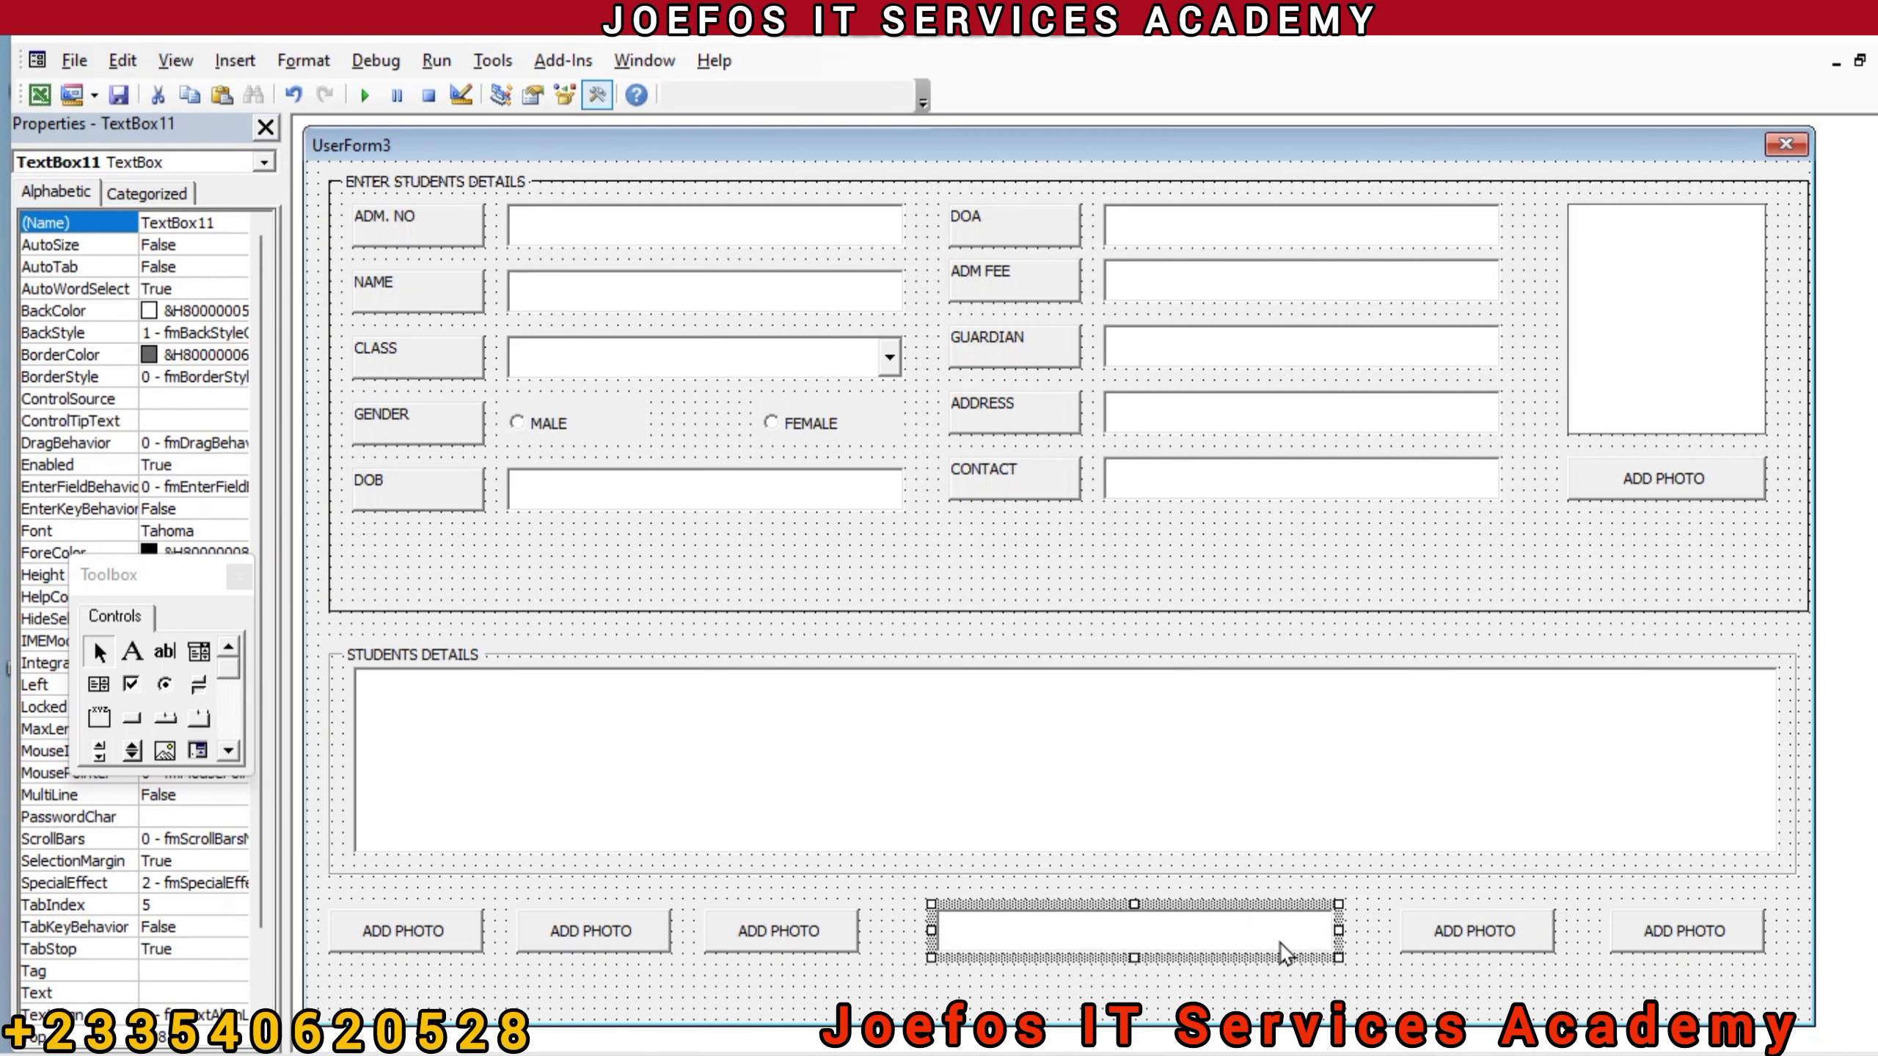
Step: Move the third bottom-row button slightly right and the second one to about Left 126 to even out their spacing
click(840, 950)
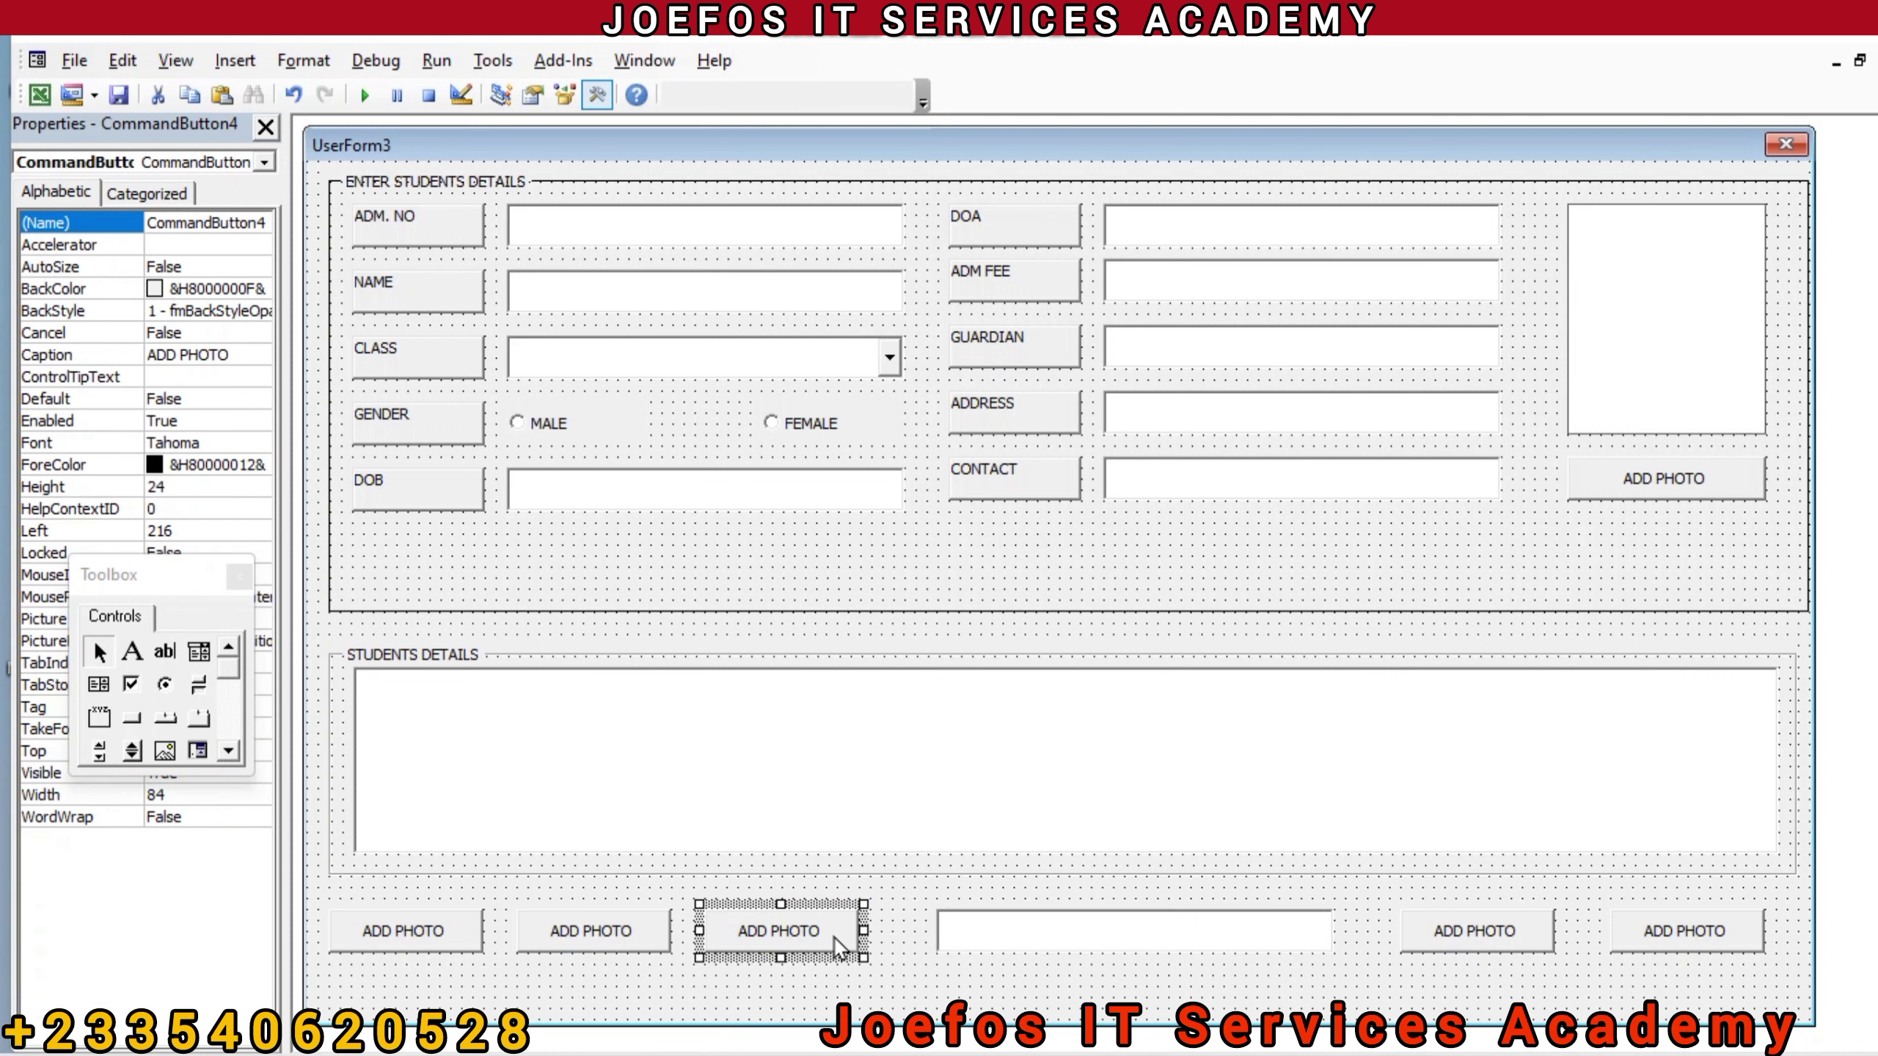
drag(834, 937, 871, 940)
click(634, 942)
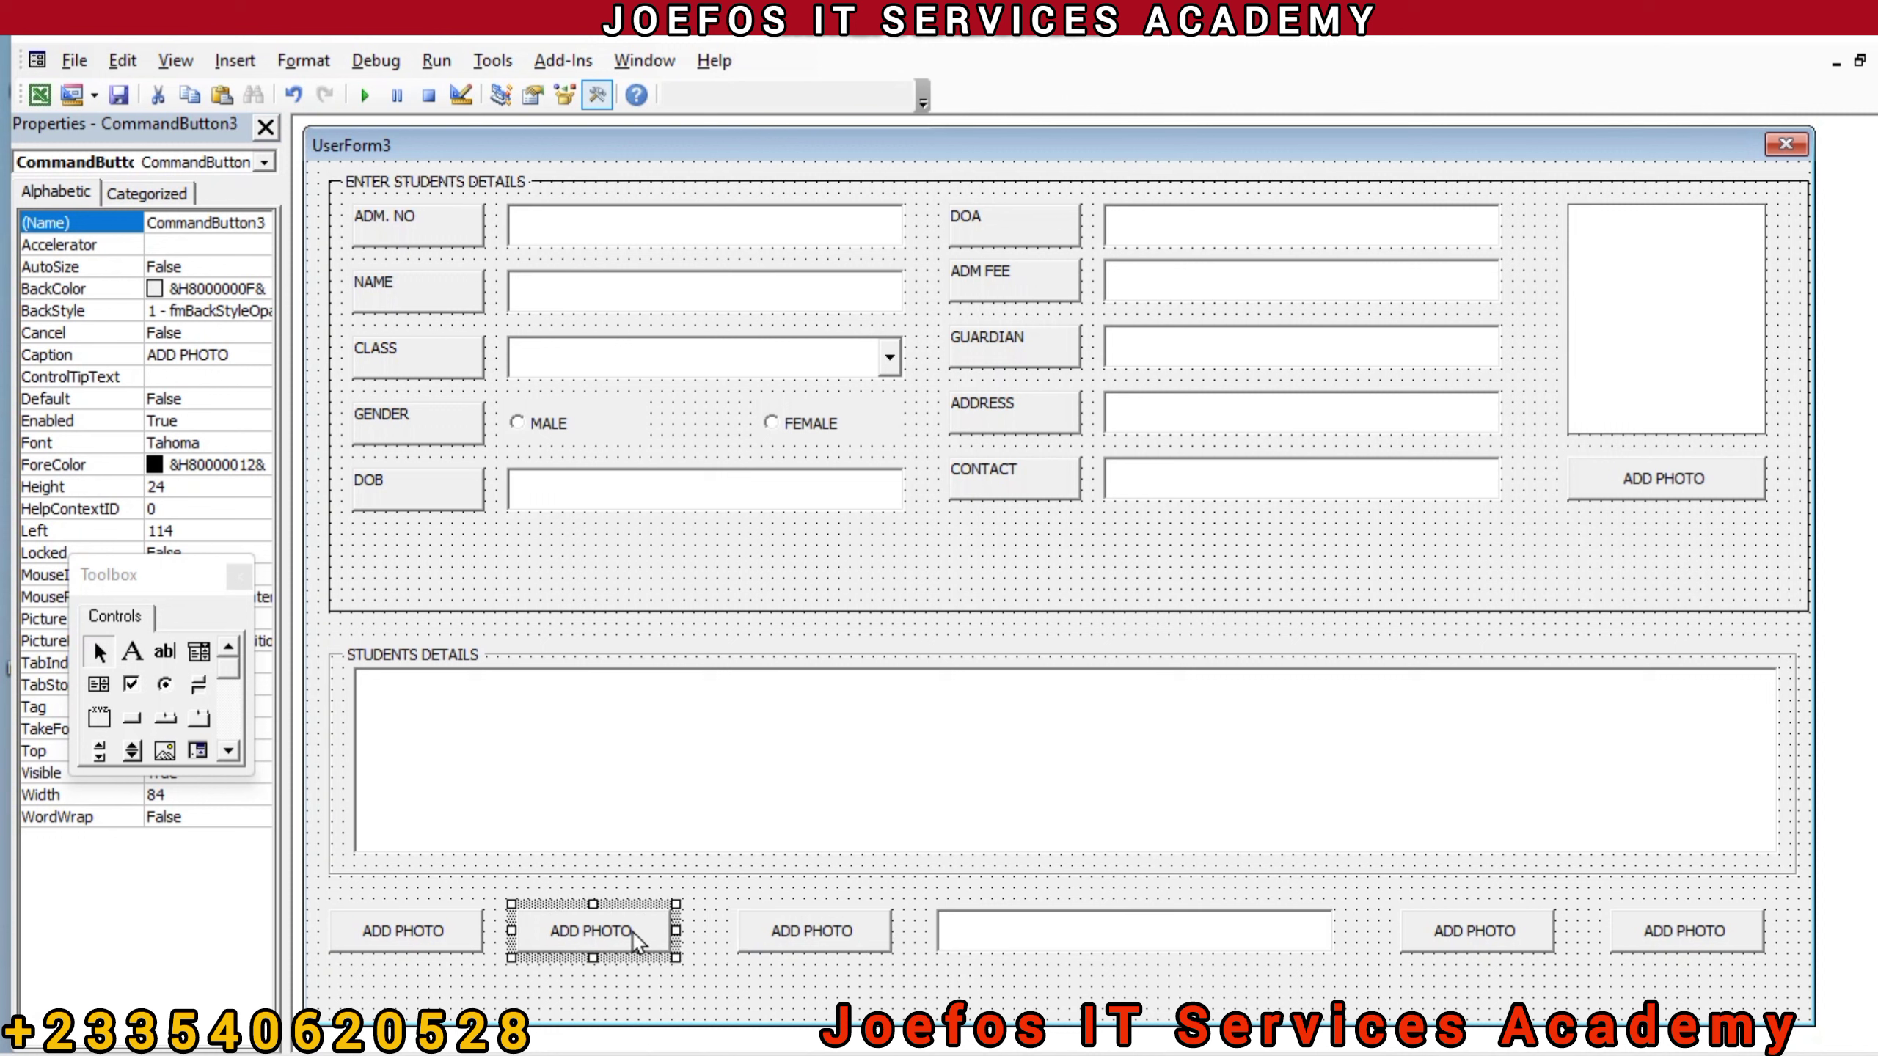
drag(633, 932, 660, 934)
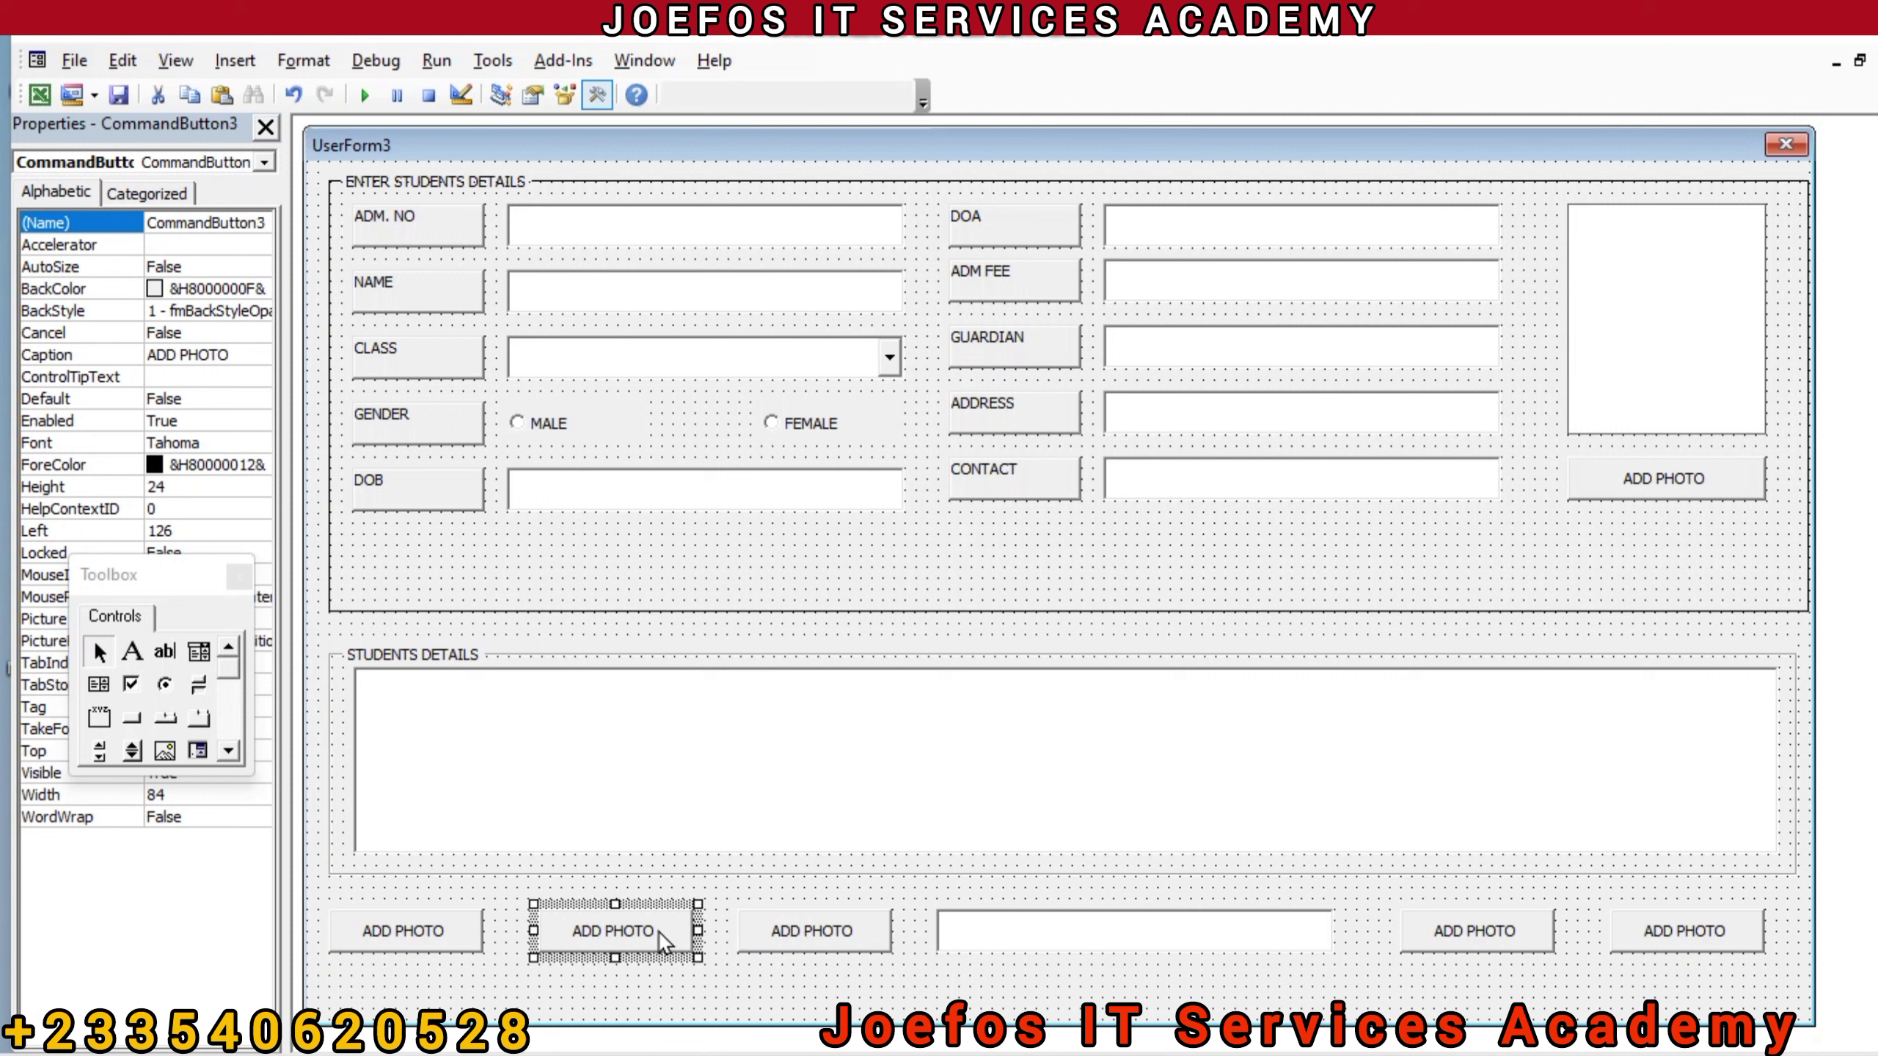
Step: Try shifting the bottom-row text box and the fourth button further right, and move the text box back
drag(1108, 934, 1134, 937)
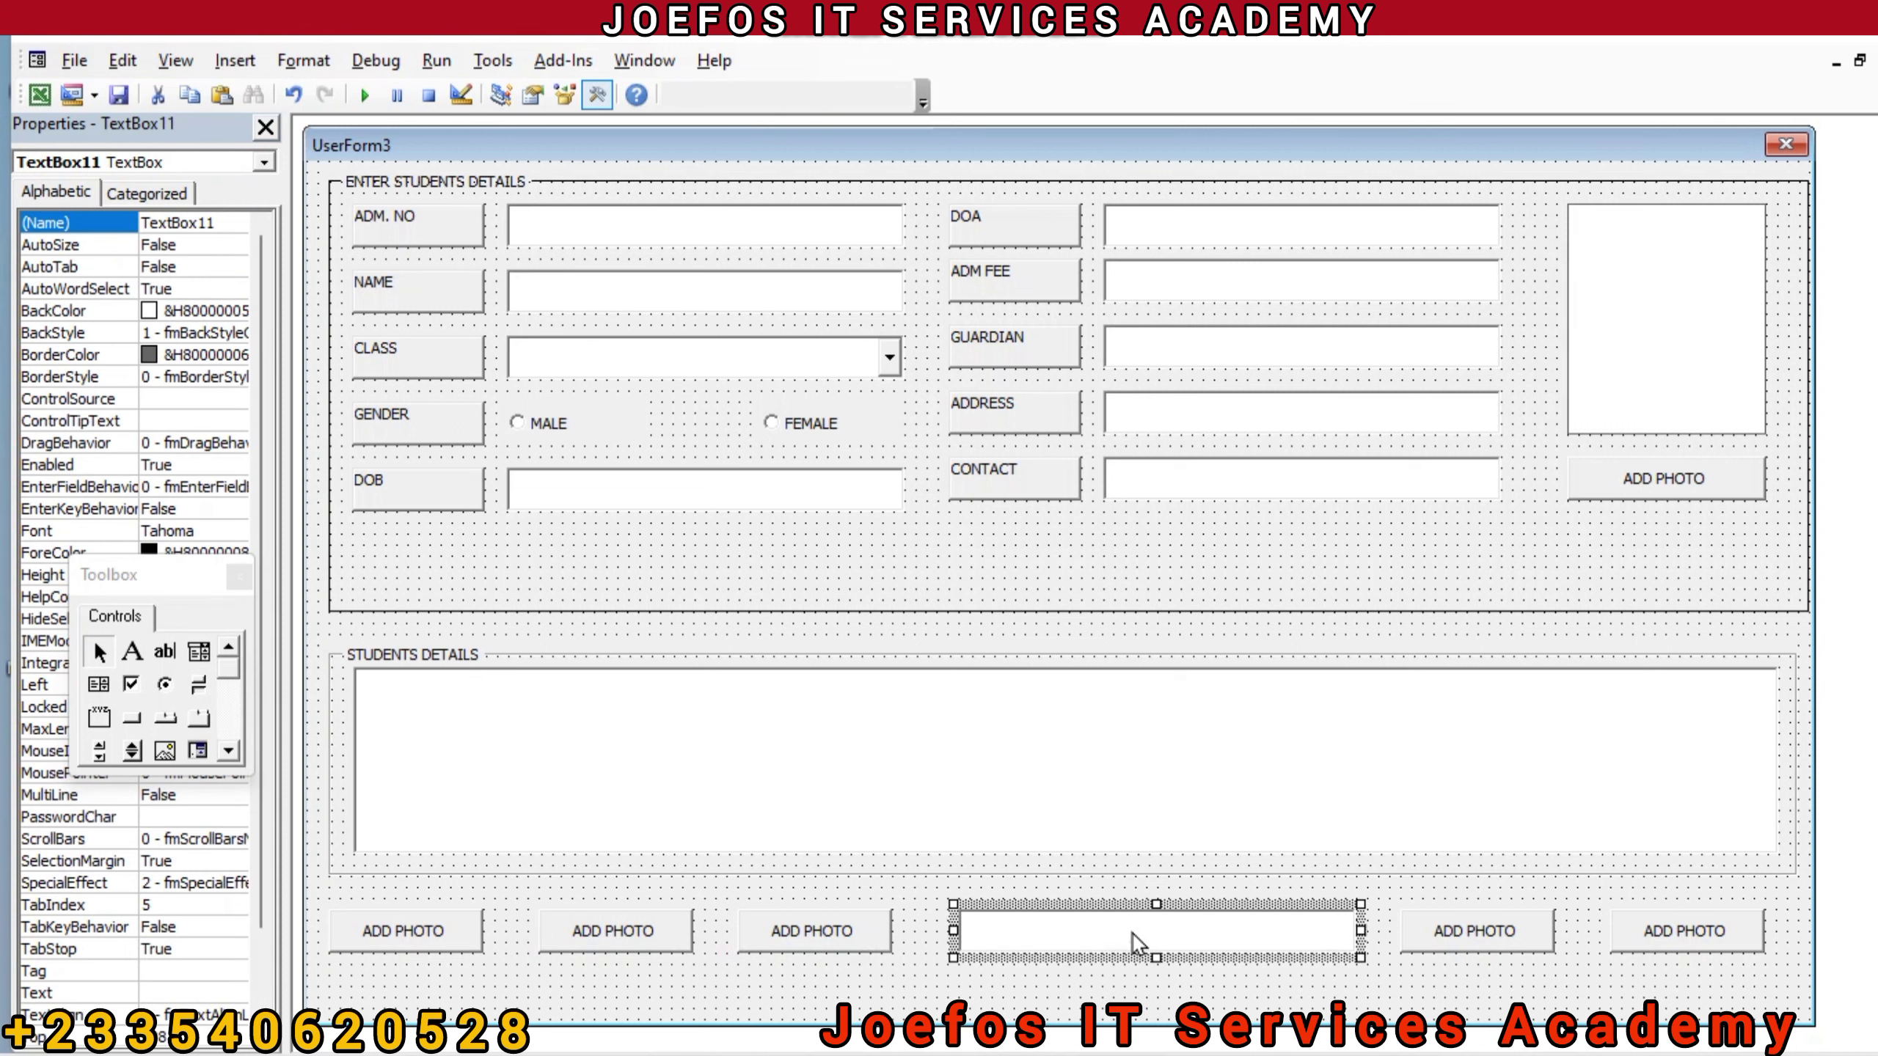
click(1492, 929)
drag(1519, 932, 1501, 934)
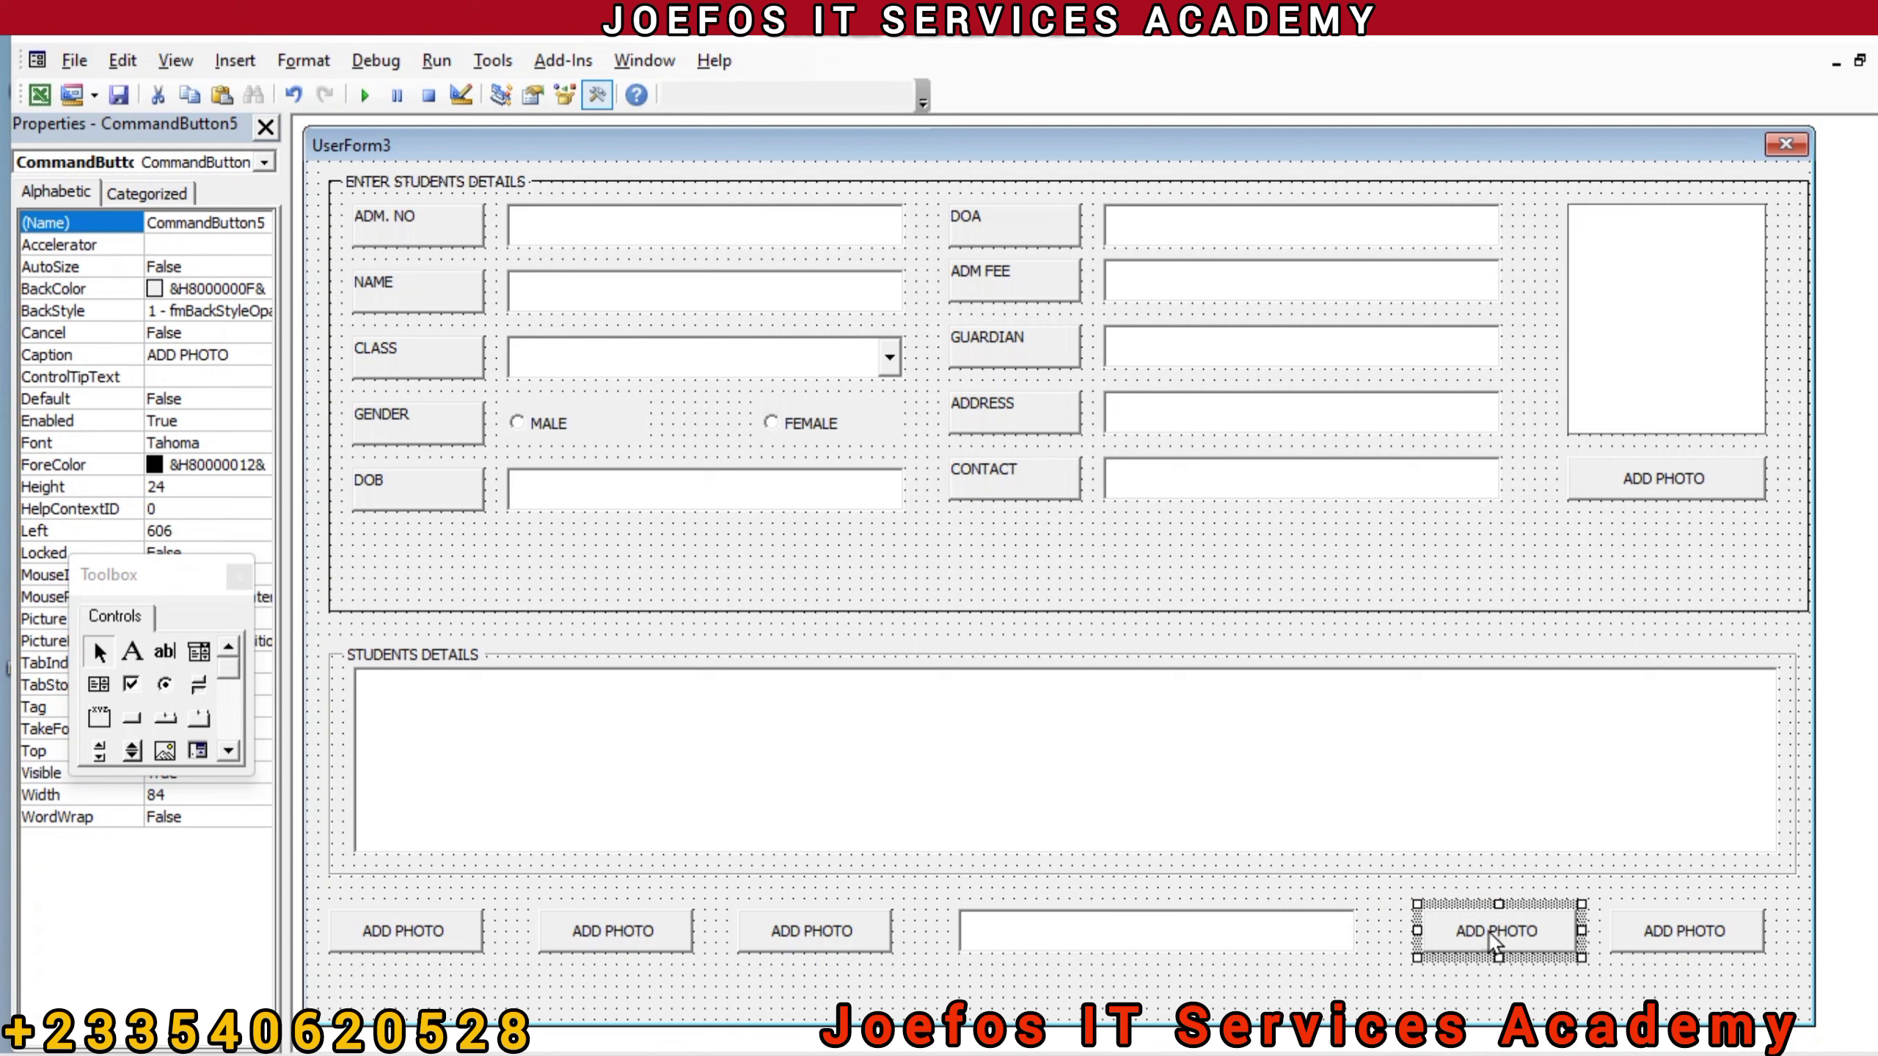
click(1375, 968)
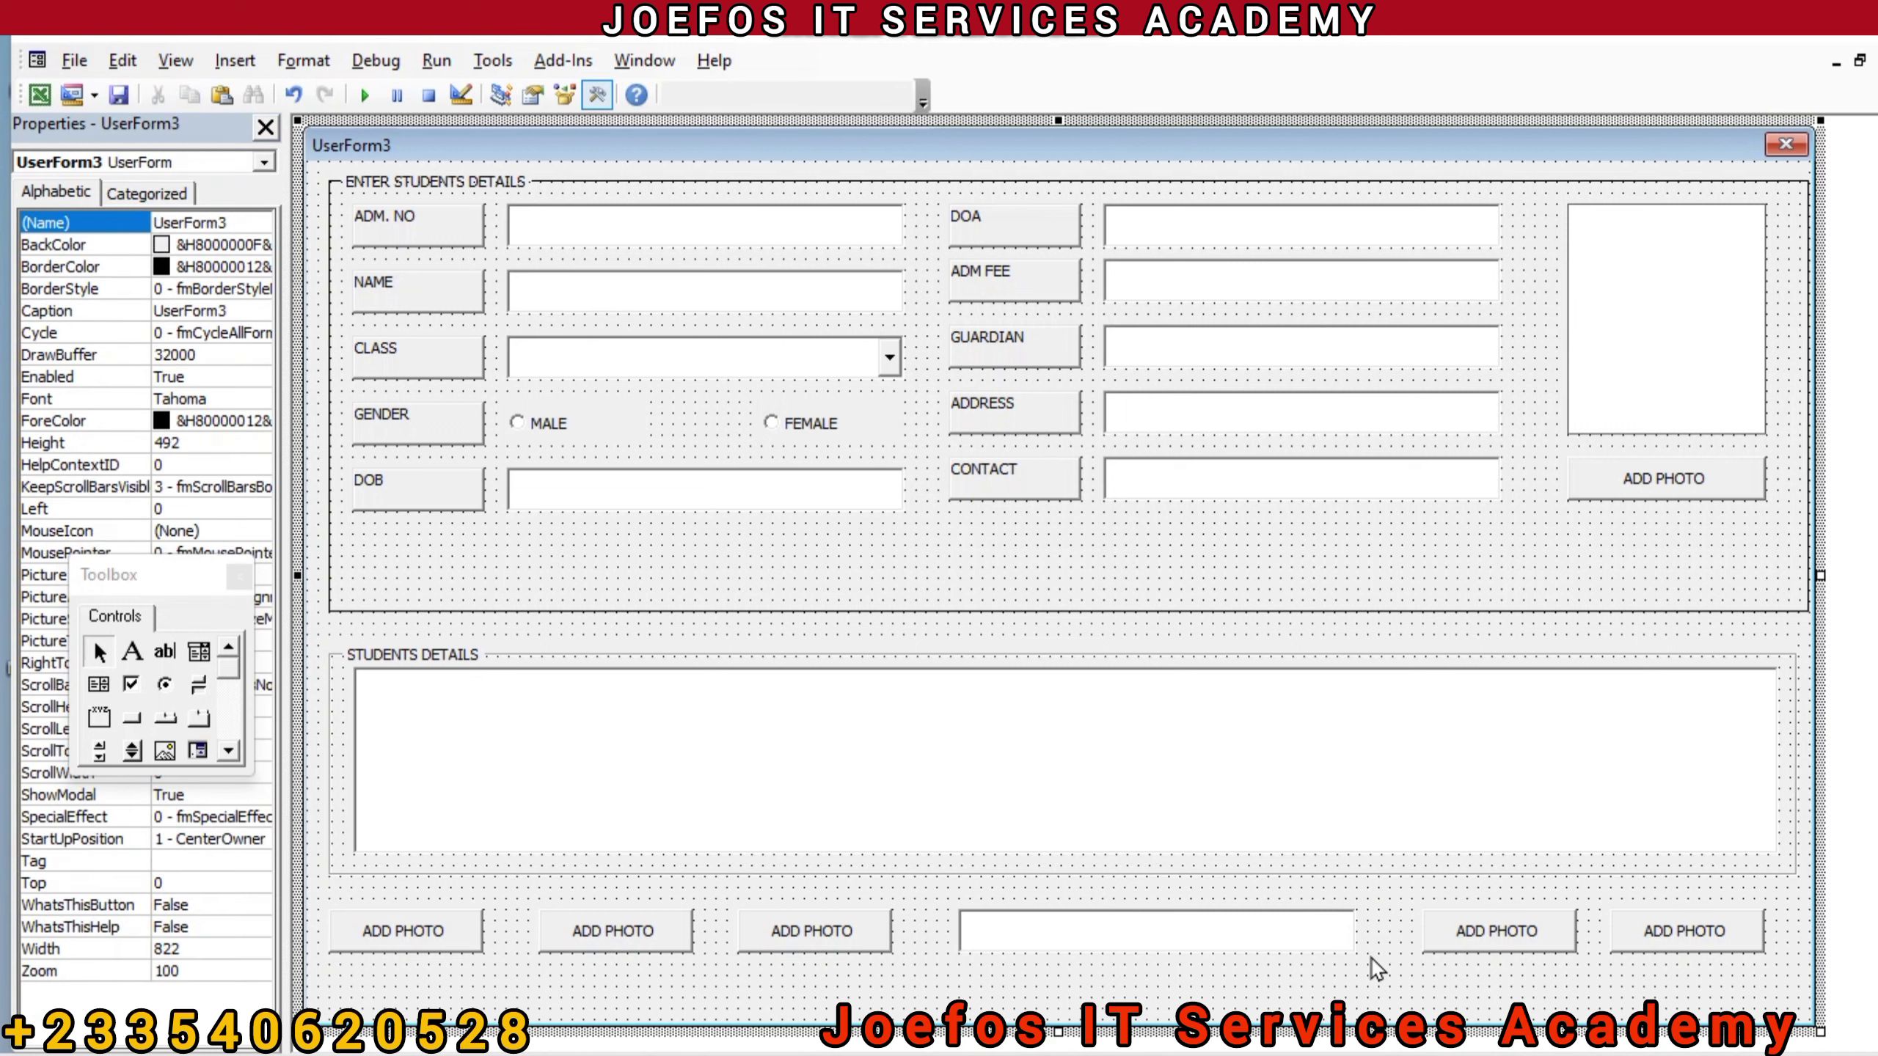
click(1253, 934)
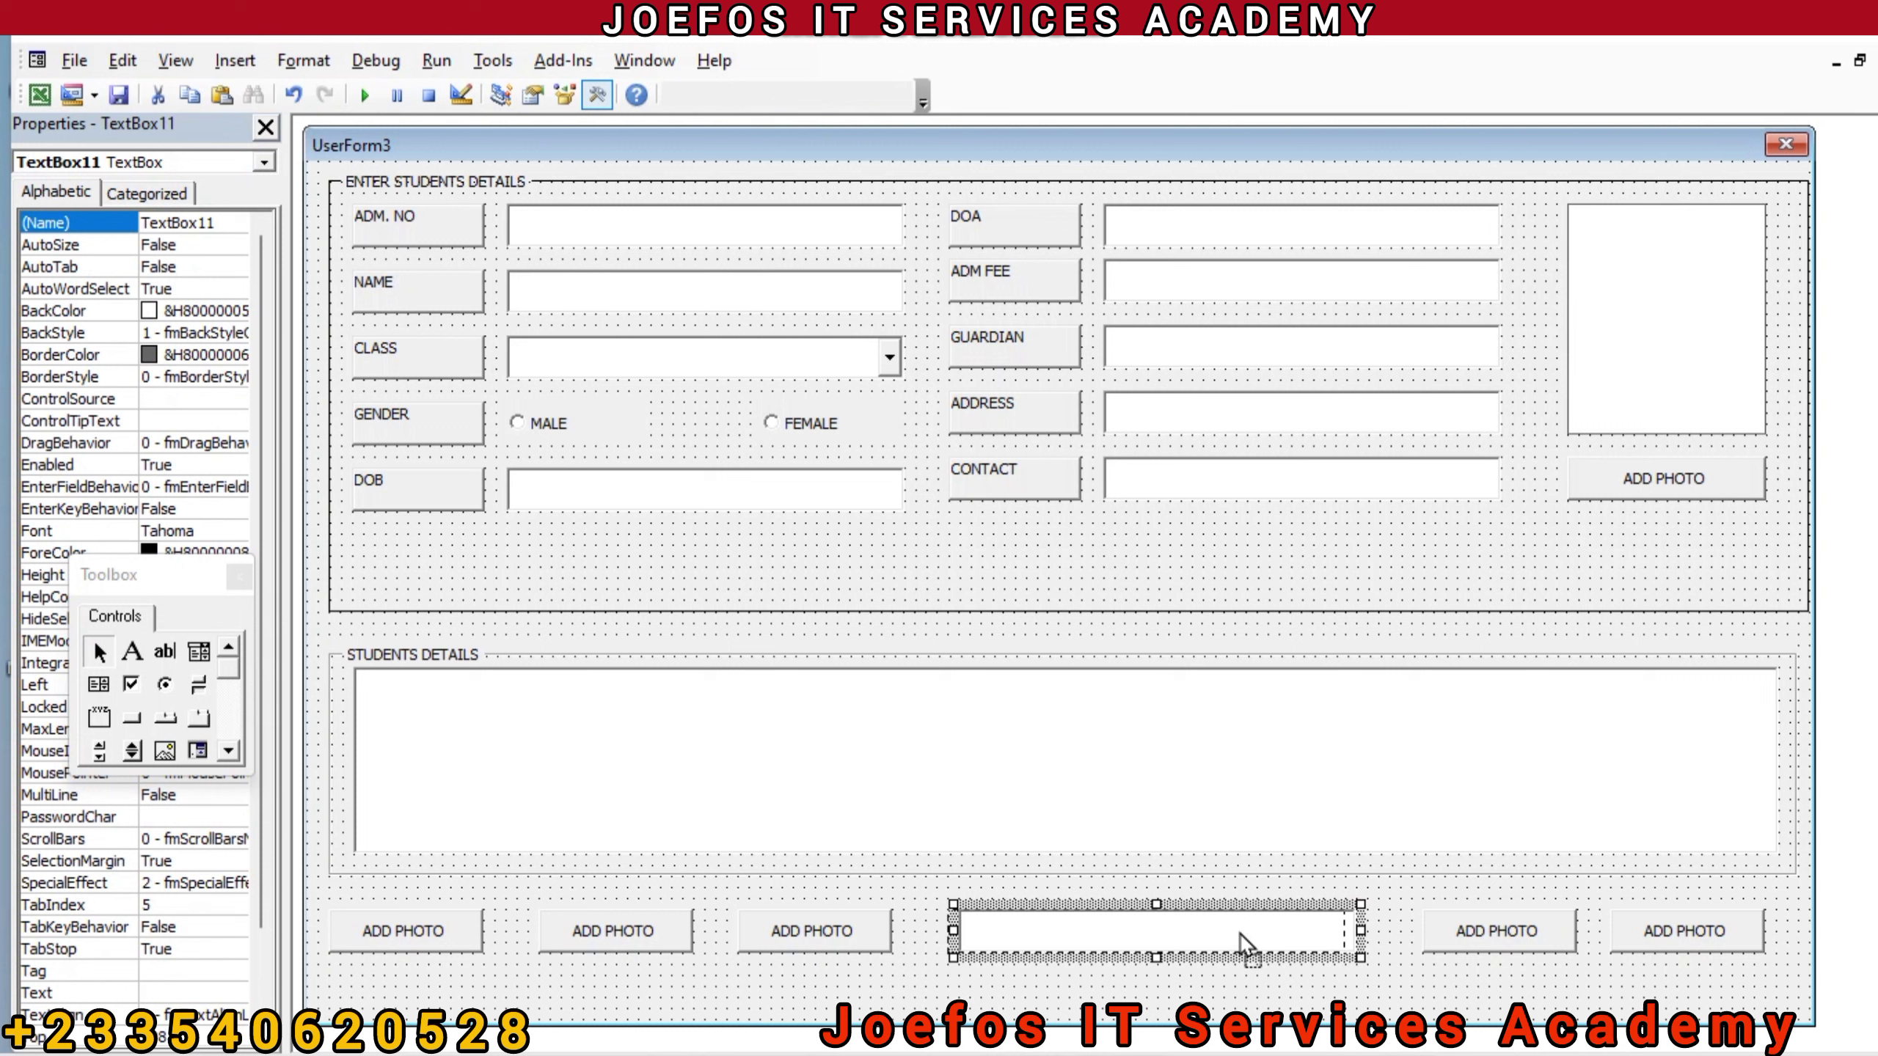
drag(1237, 934, 1229, 934)
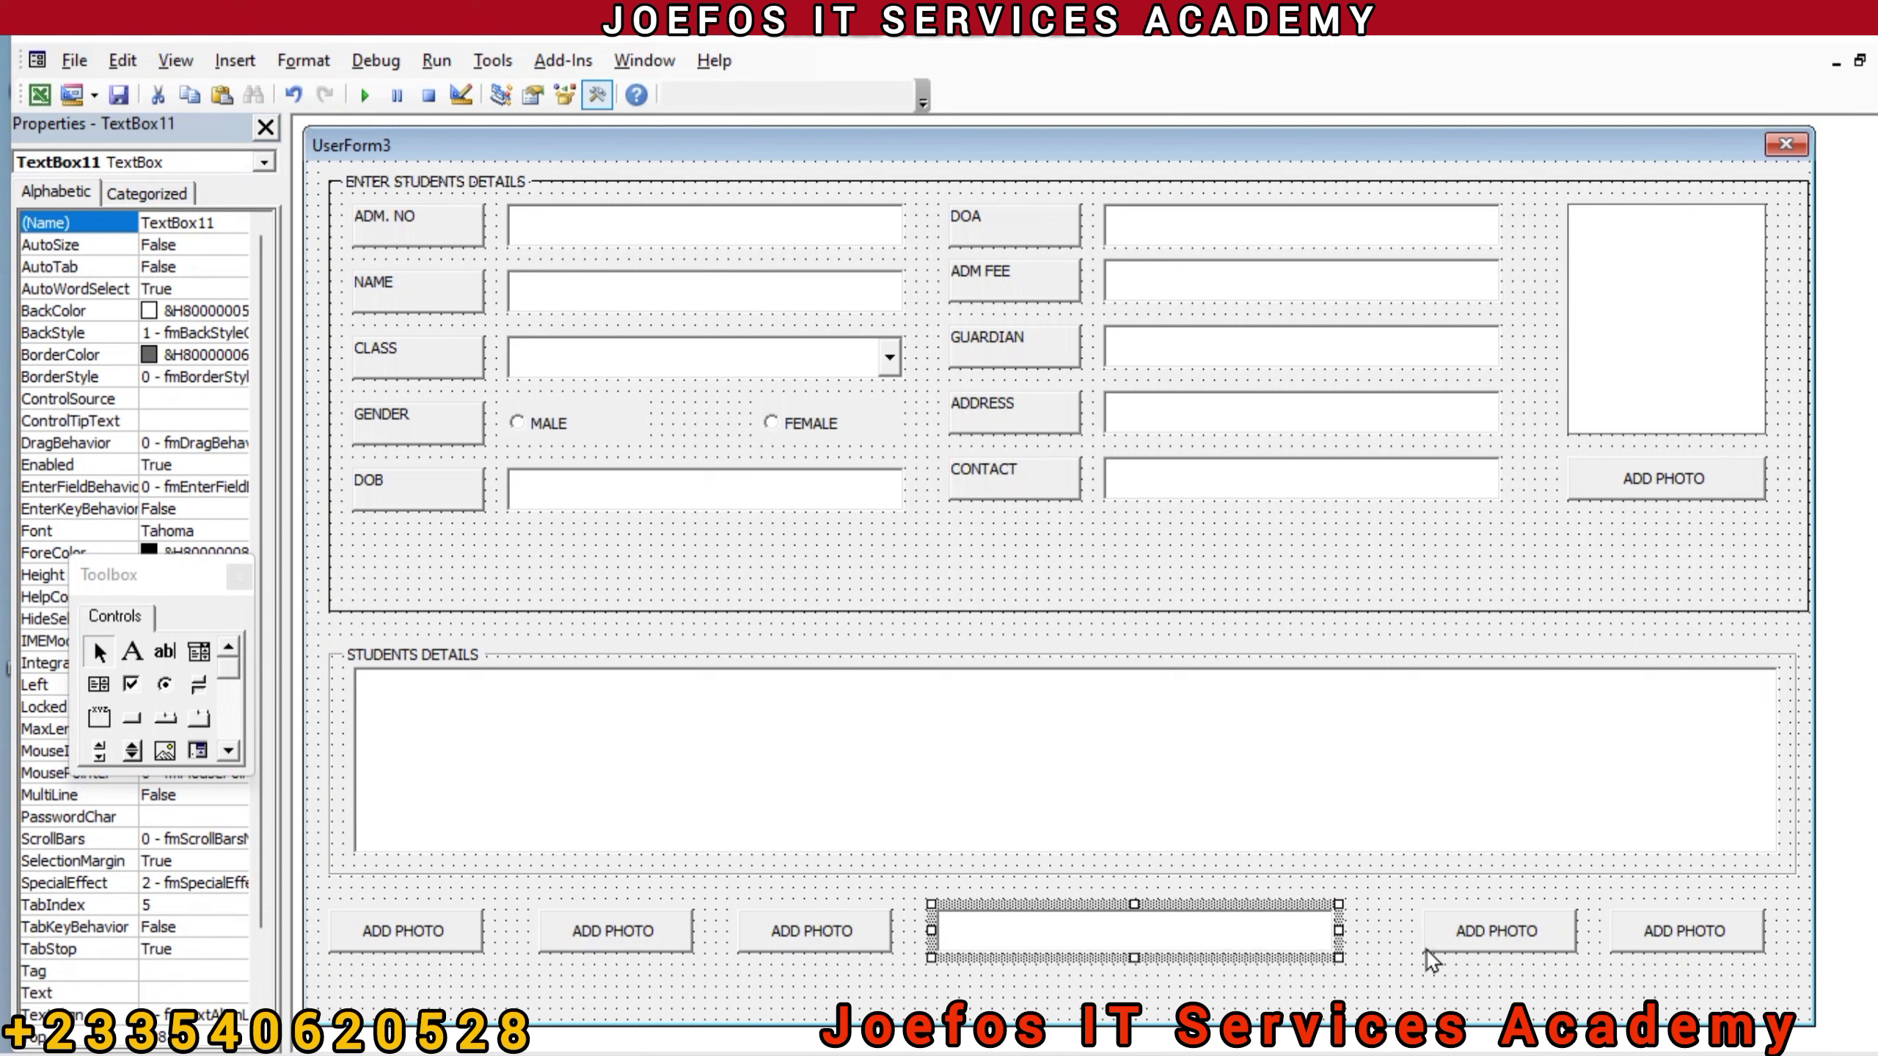
Step: Move the fourth bottom-row button to about Left 588, aligned with the row, and select the first button
click(1479, 943)
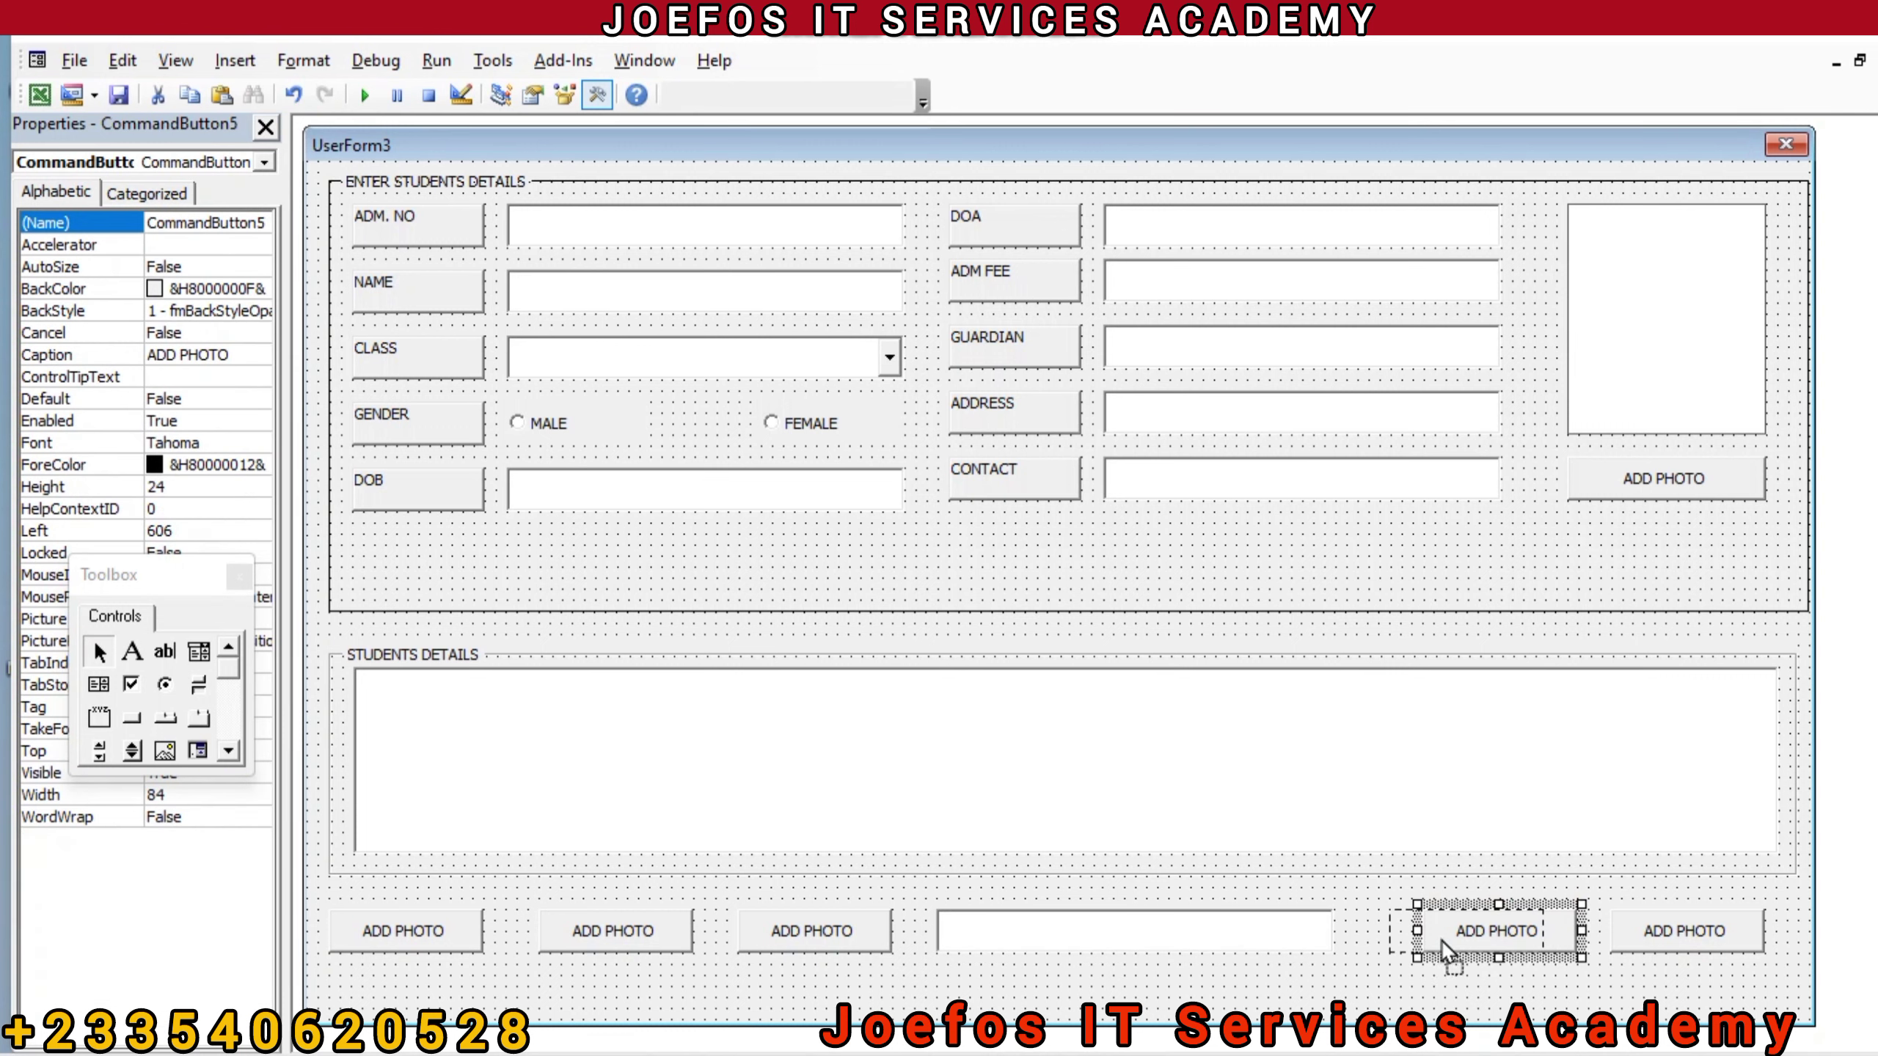
drag(1437, 940, 1429, 940)
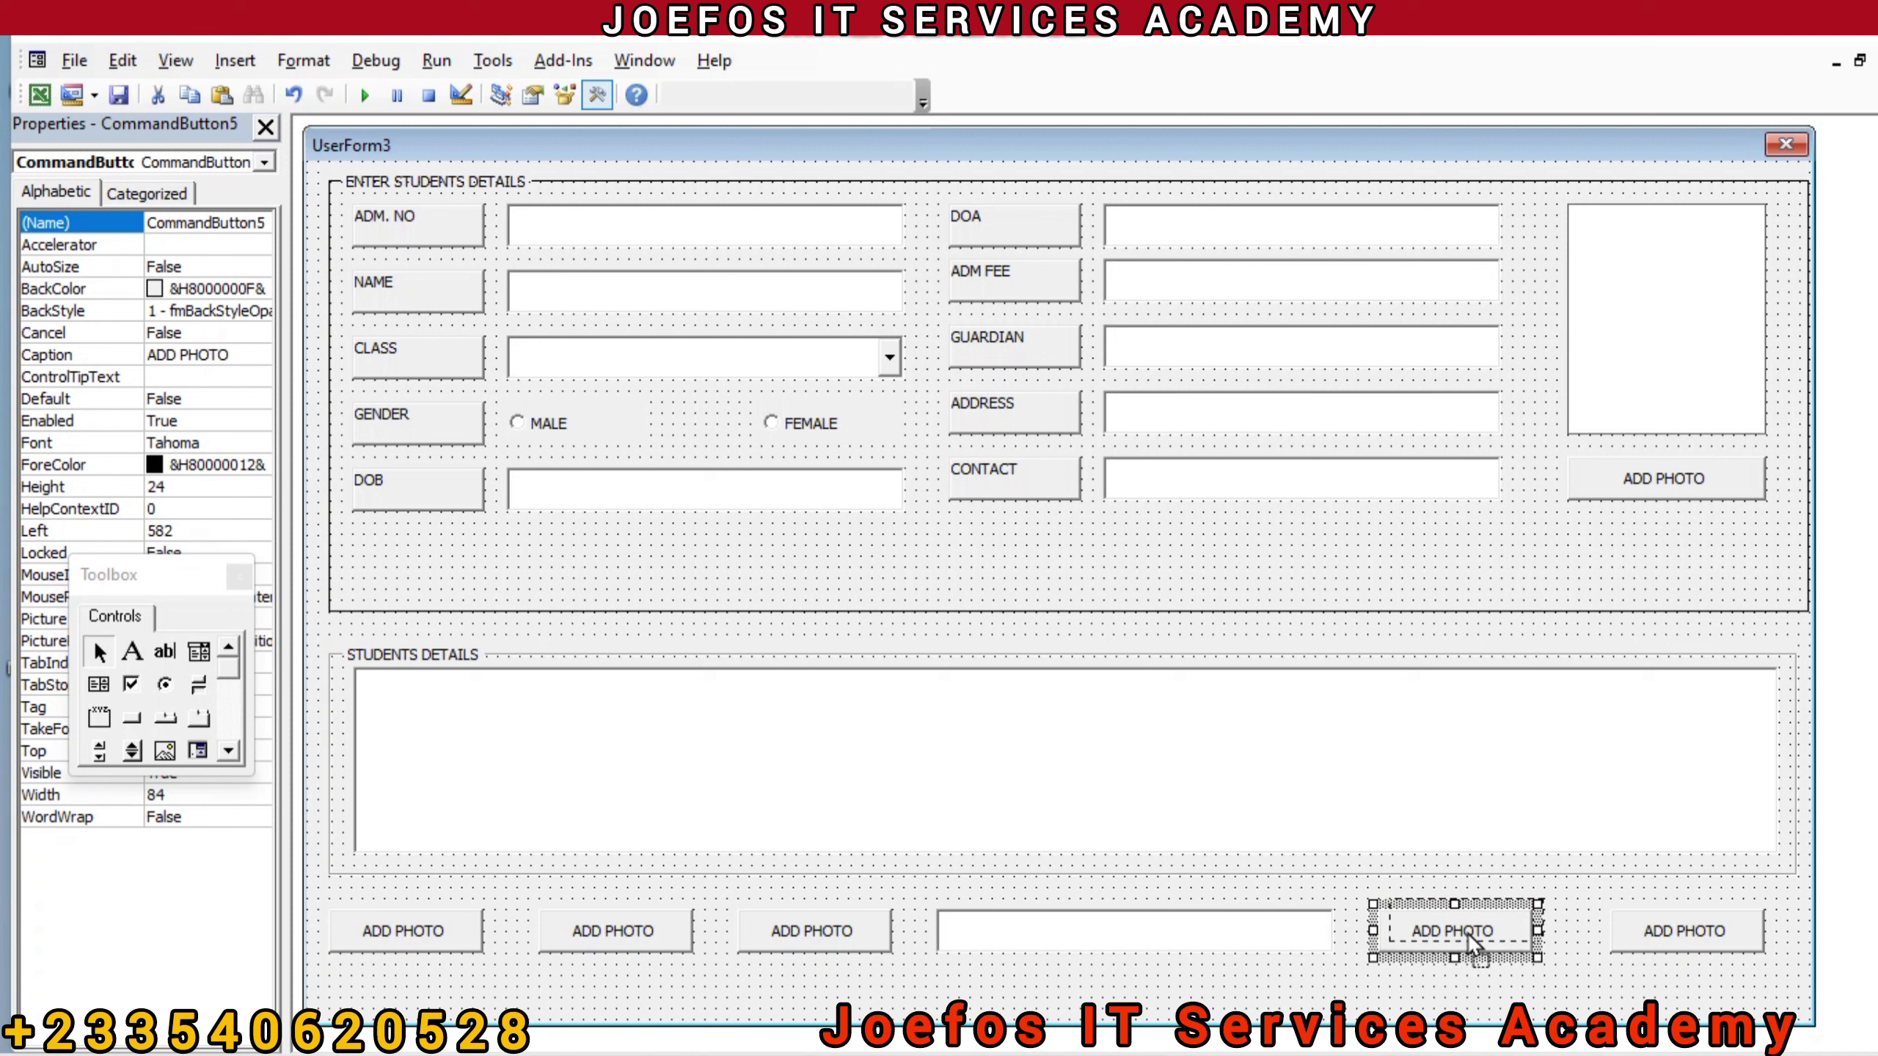
drag(1469, 930, 1467, 944)
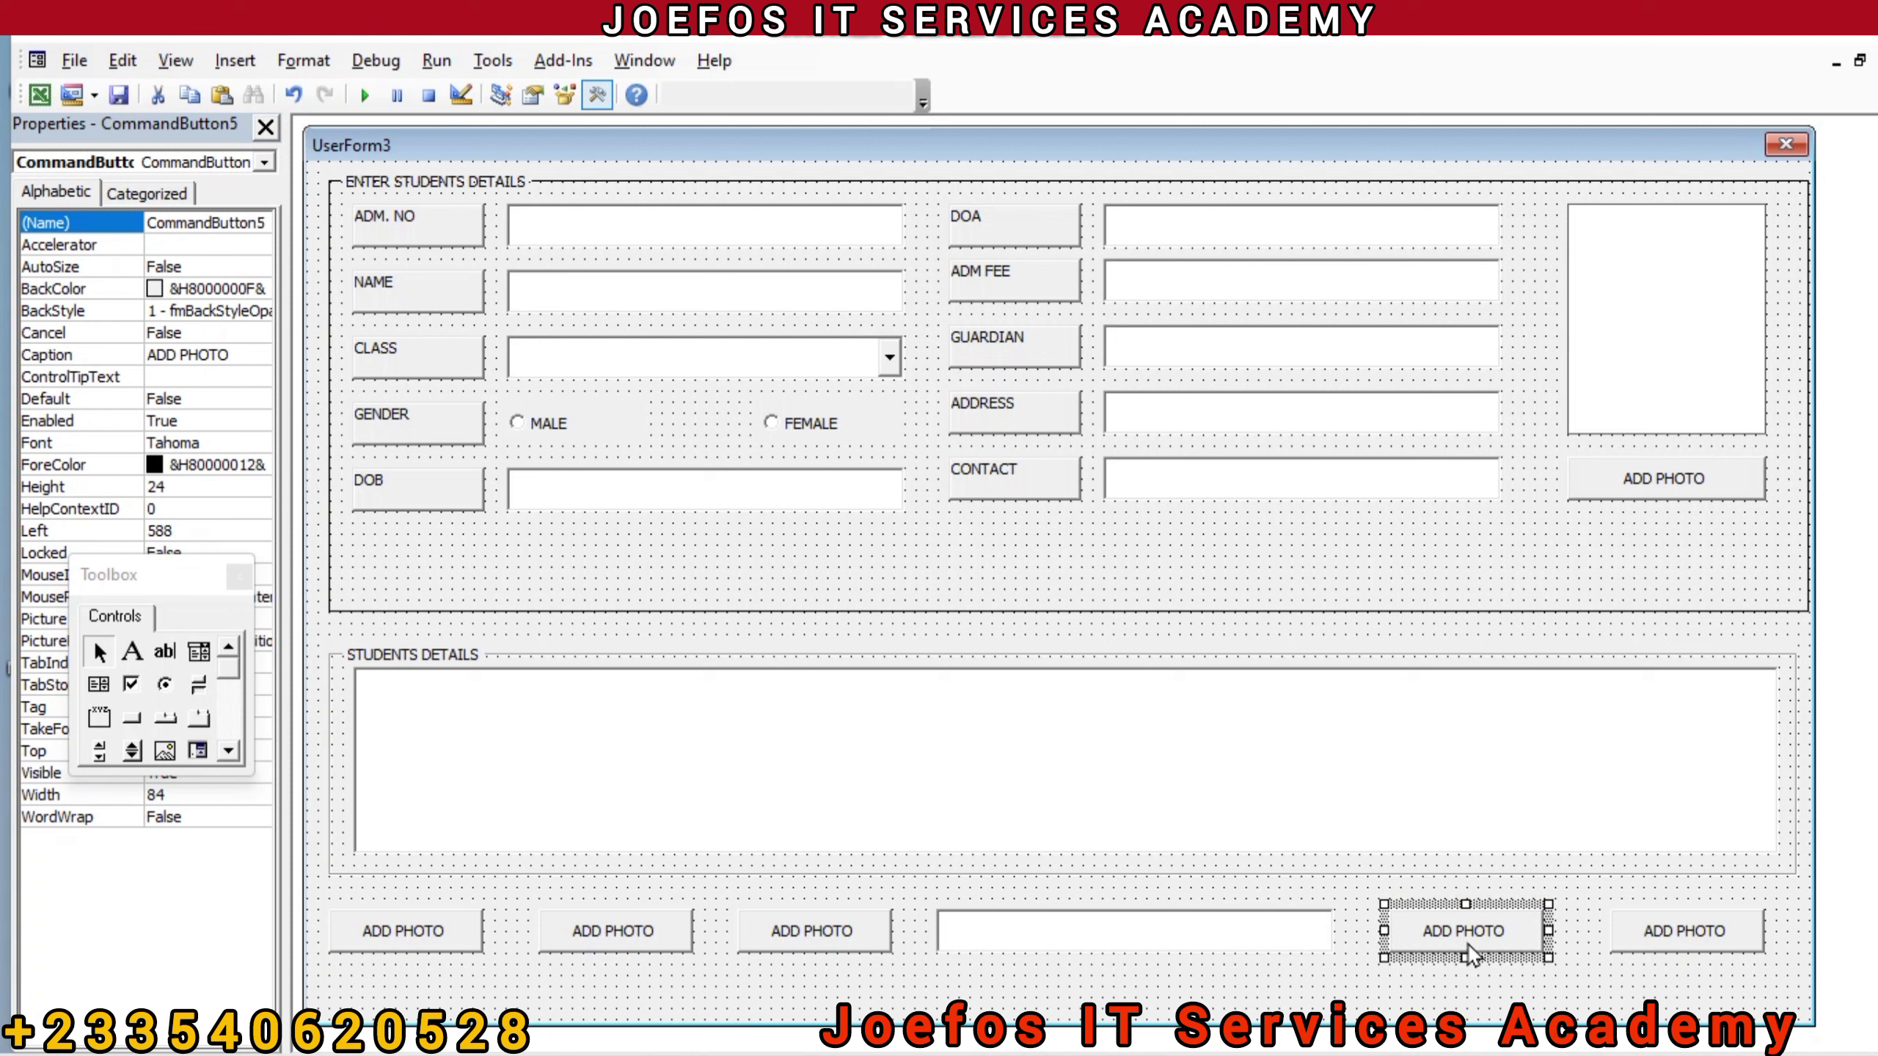
click(1288, 984)
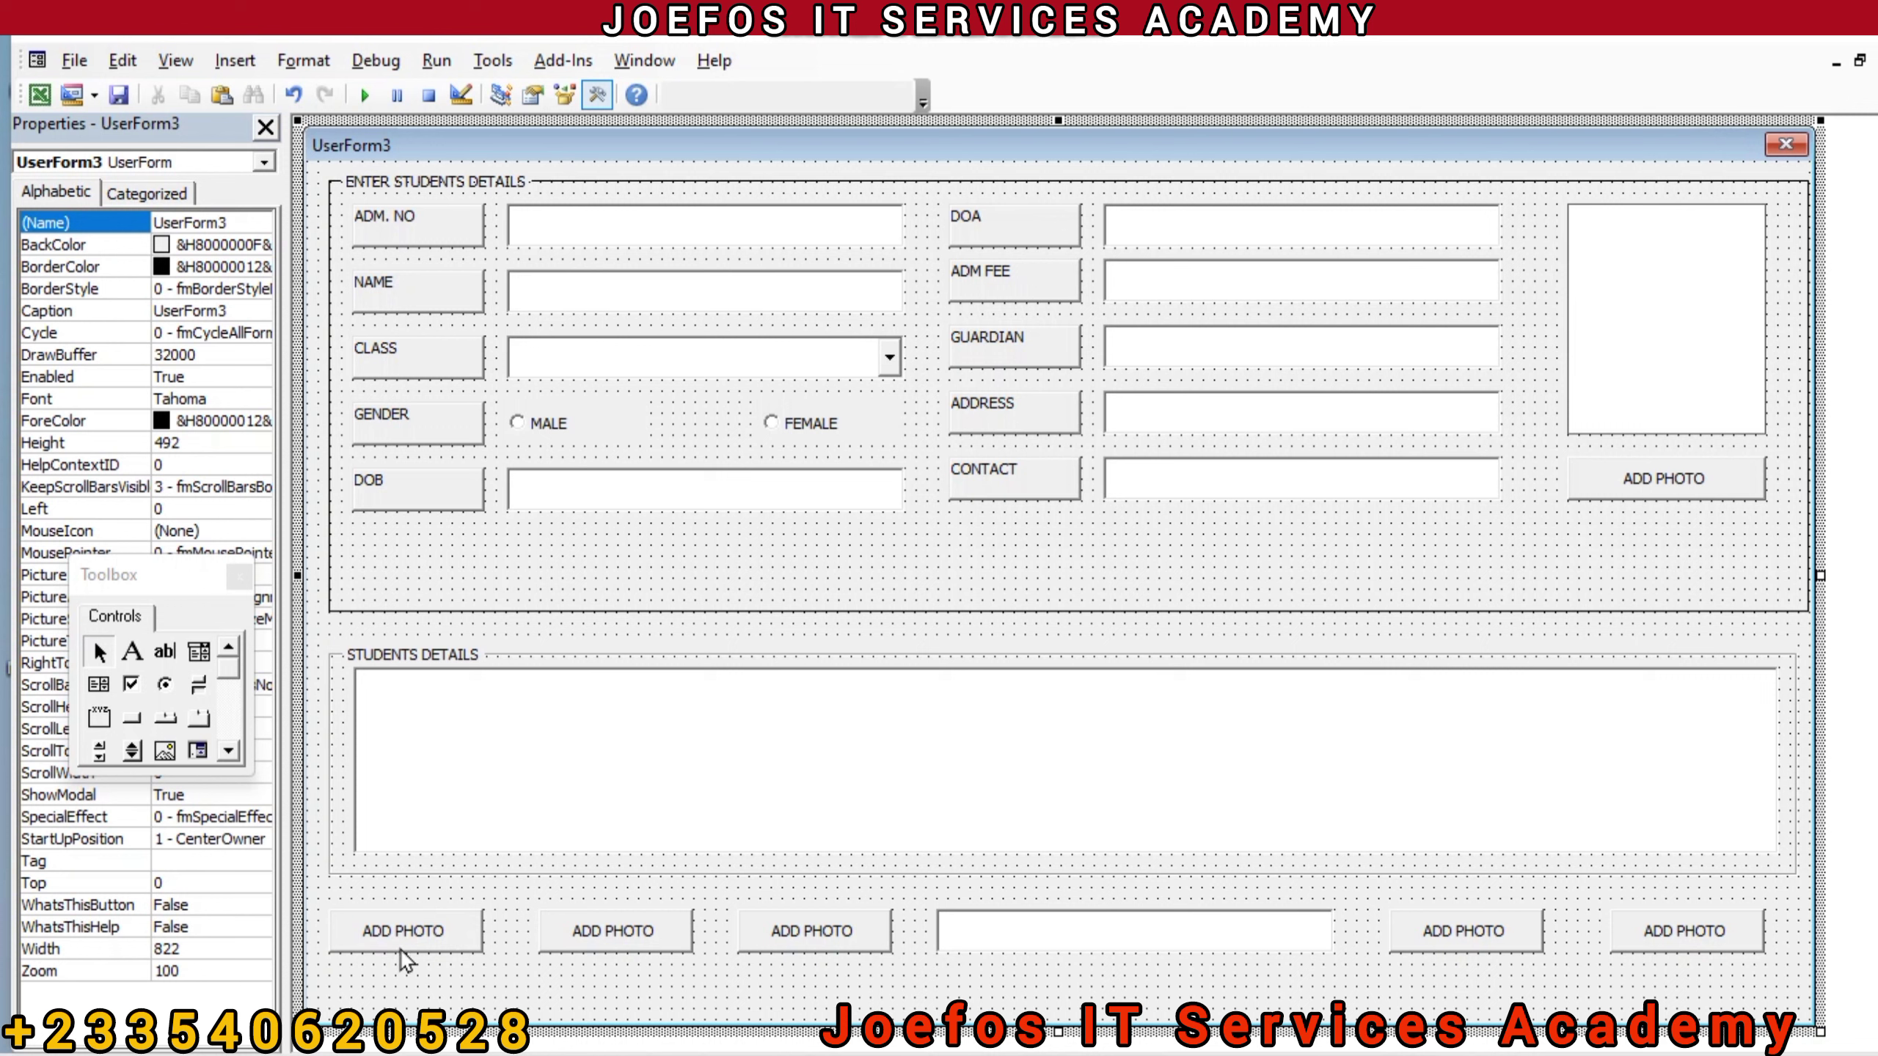
click(396, 928)
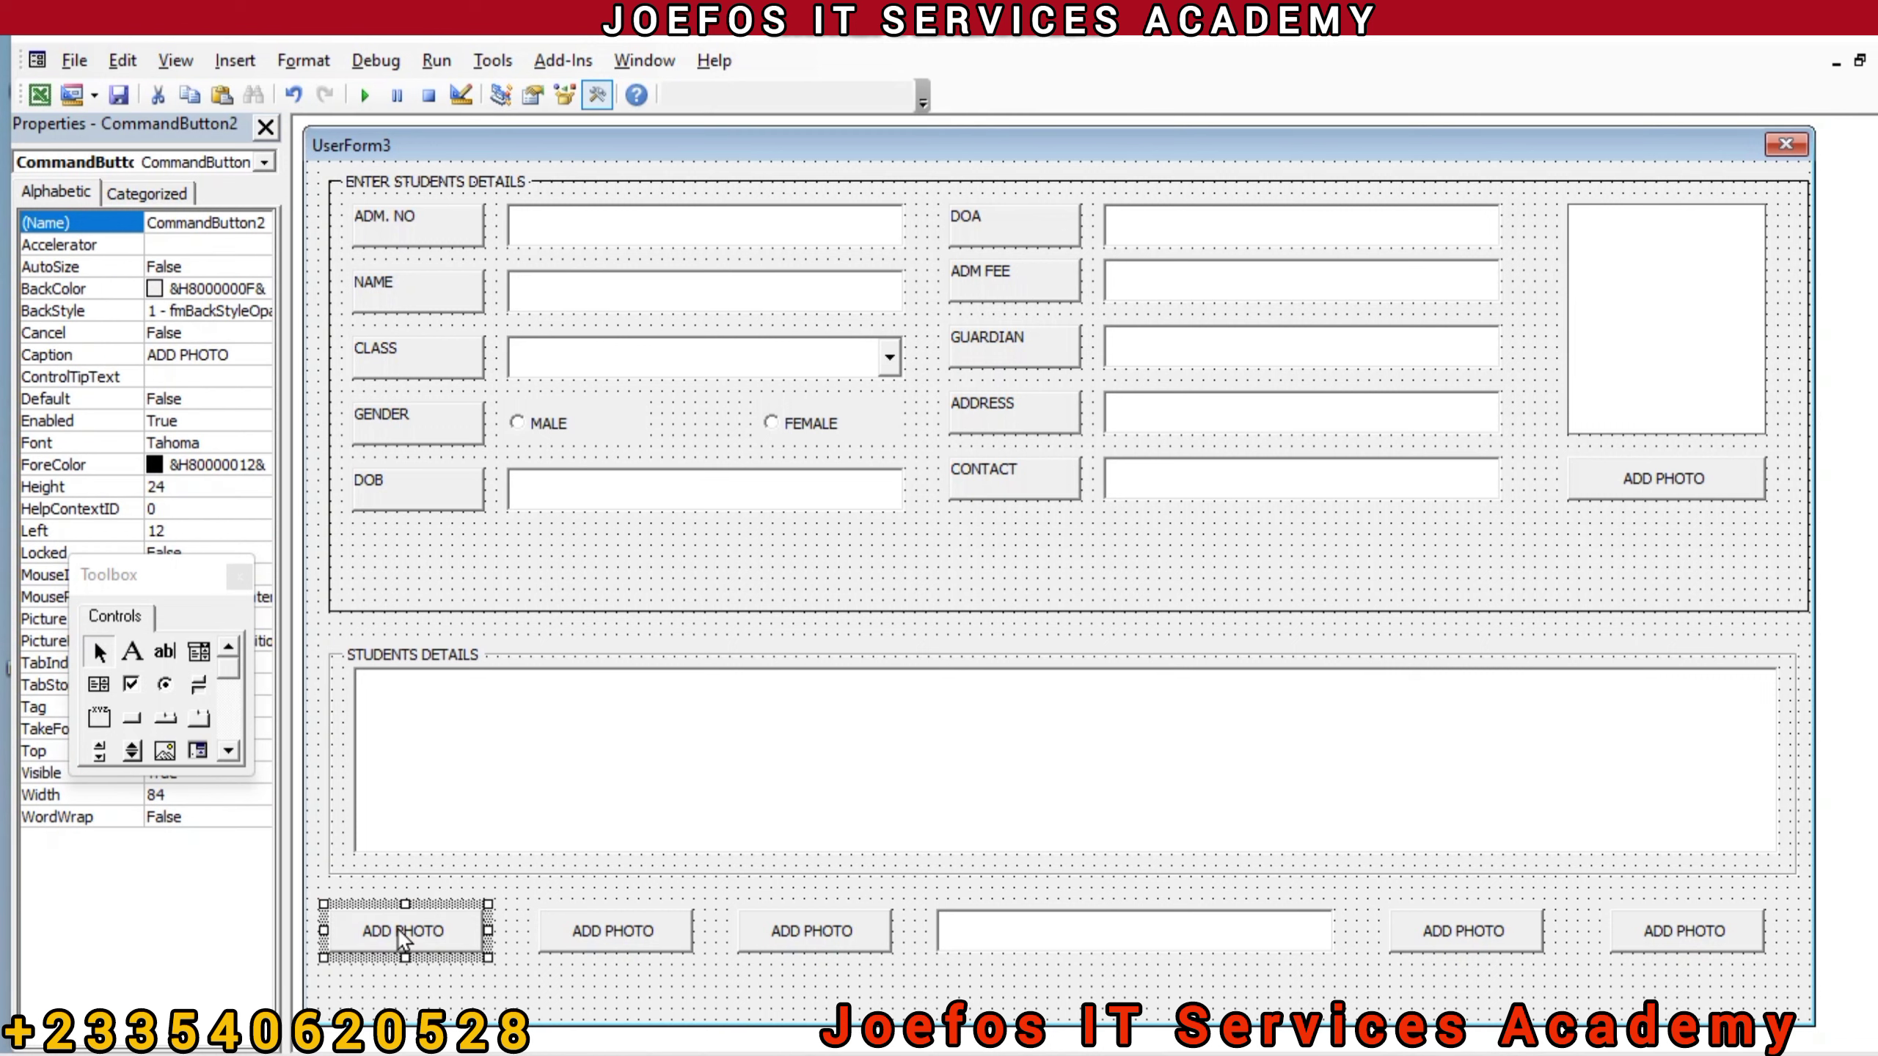
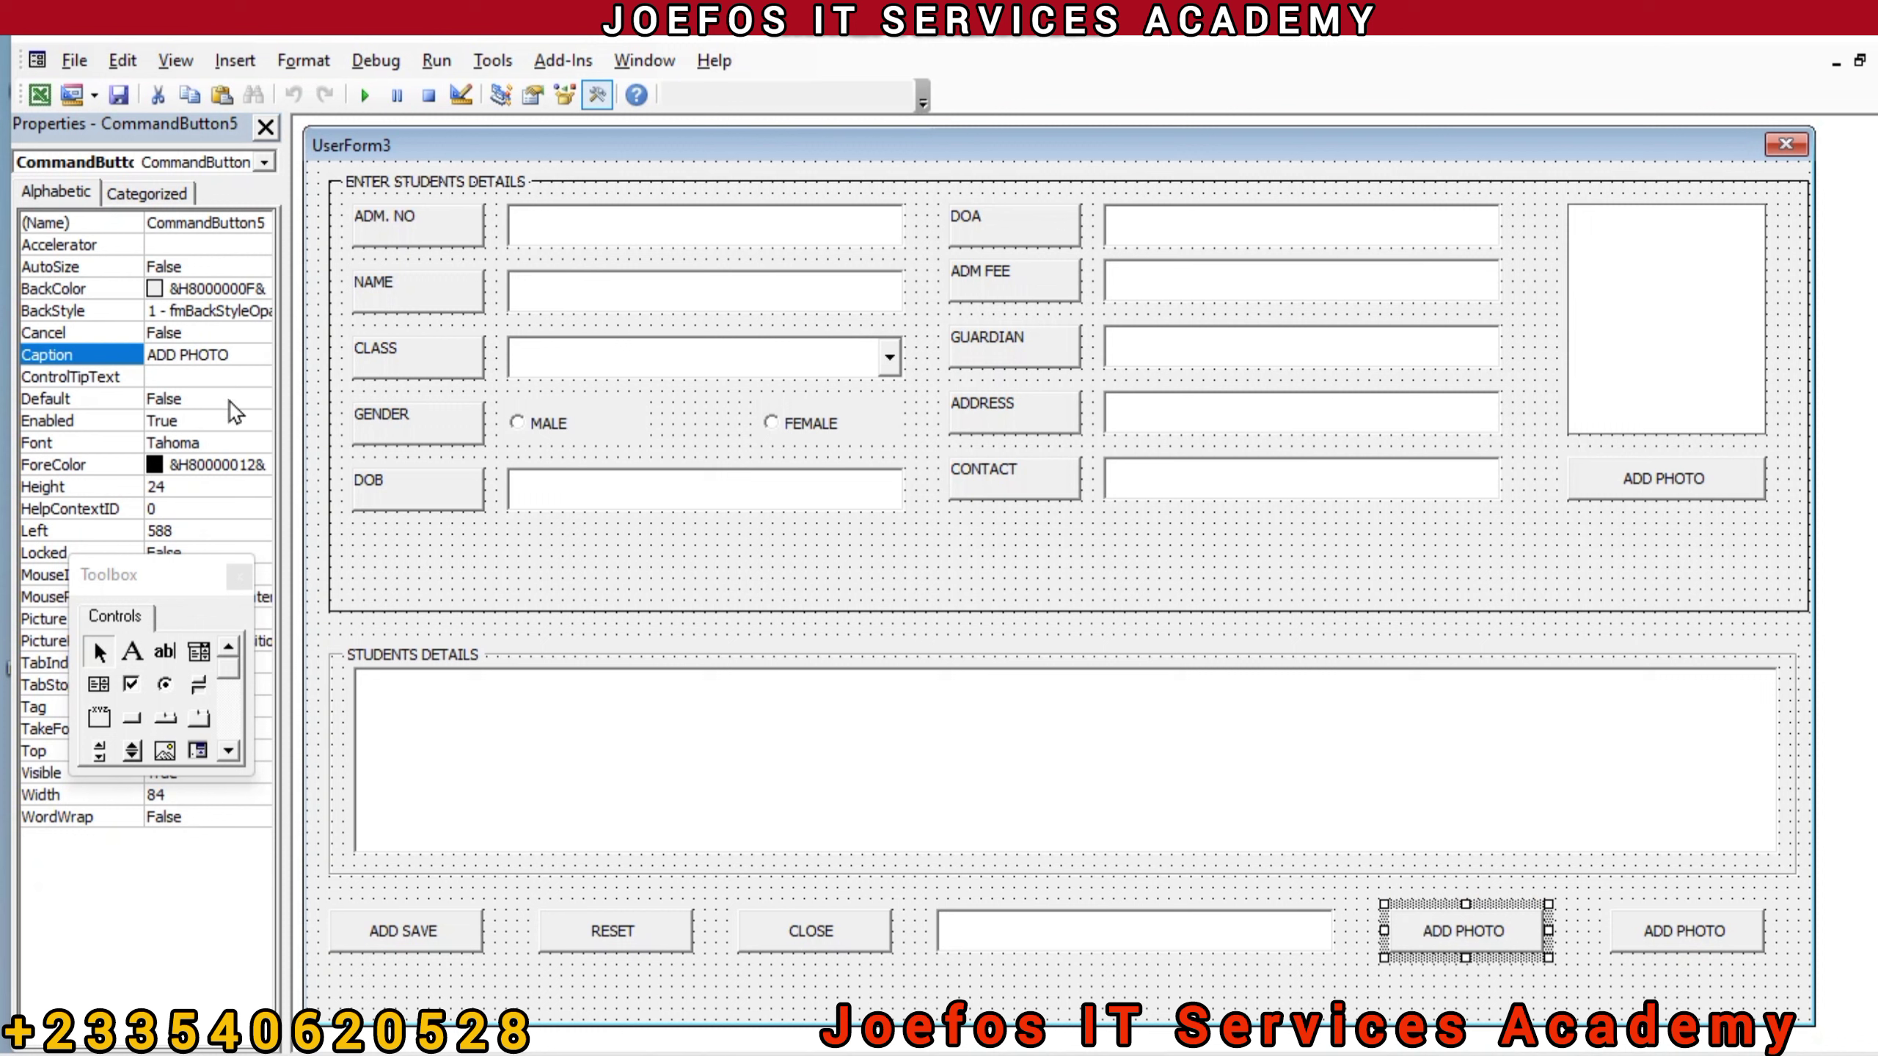
Step: Change the caption of the button directly after the bottom-row text box to SEARCH
double_click(228, 354)
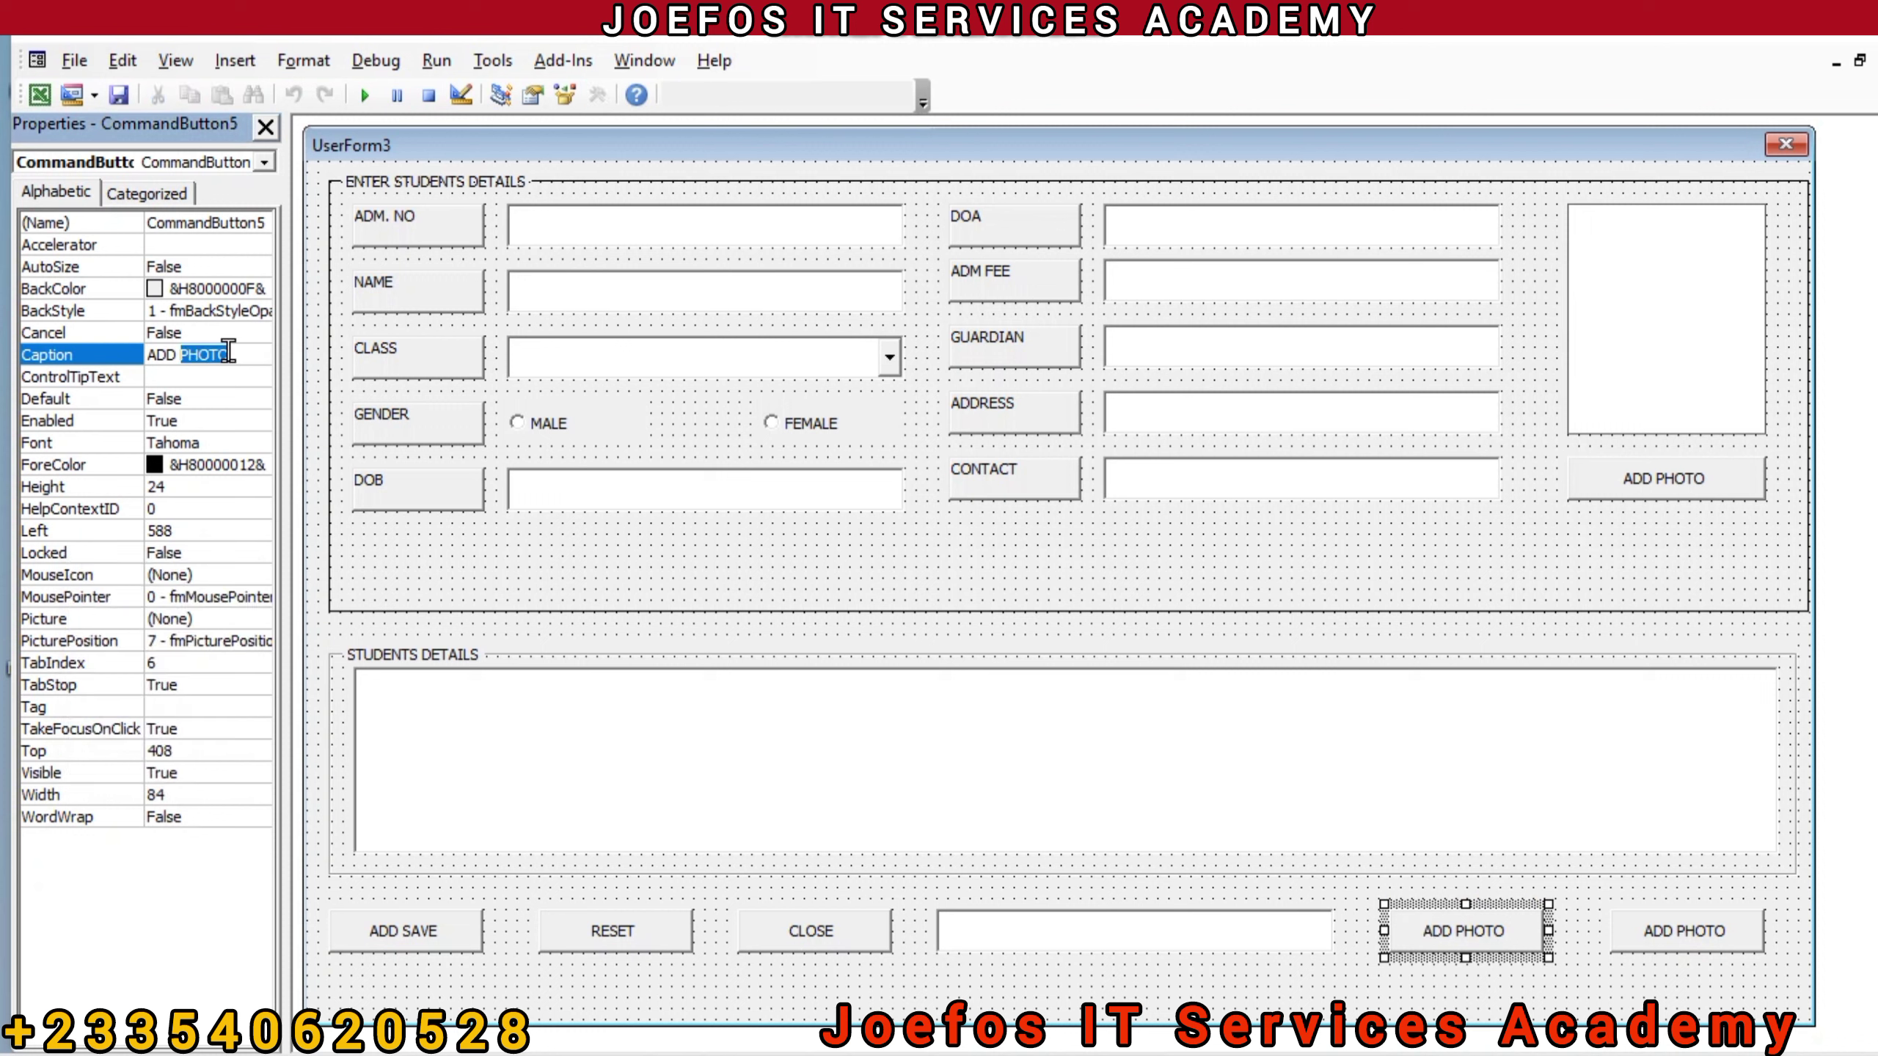
key(BackSpace)
key(BackSpace)
key(BackSpace)
key(BackSpace)
key(BackSpace)
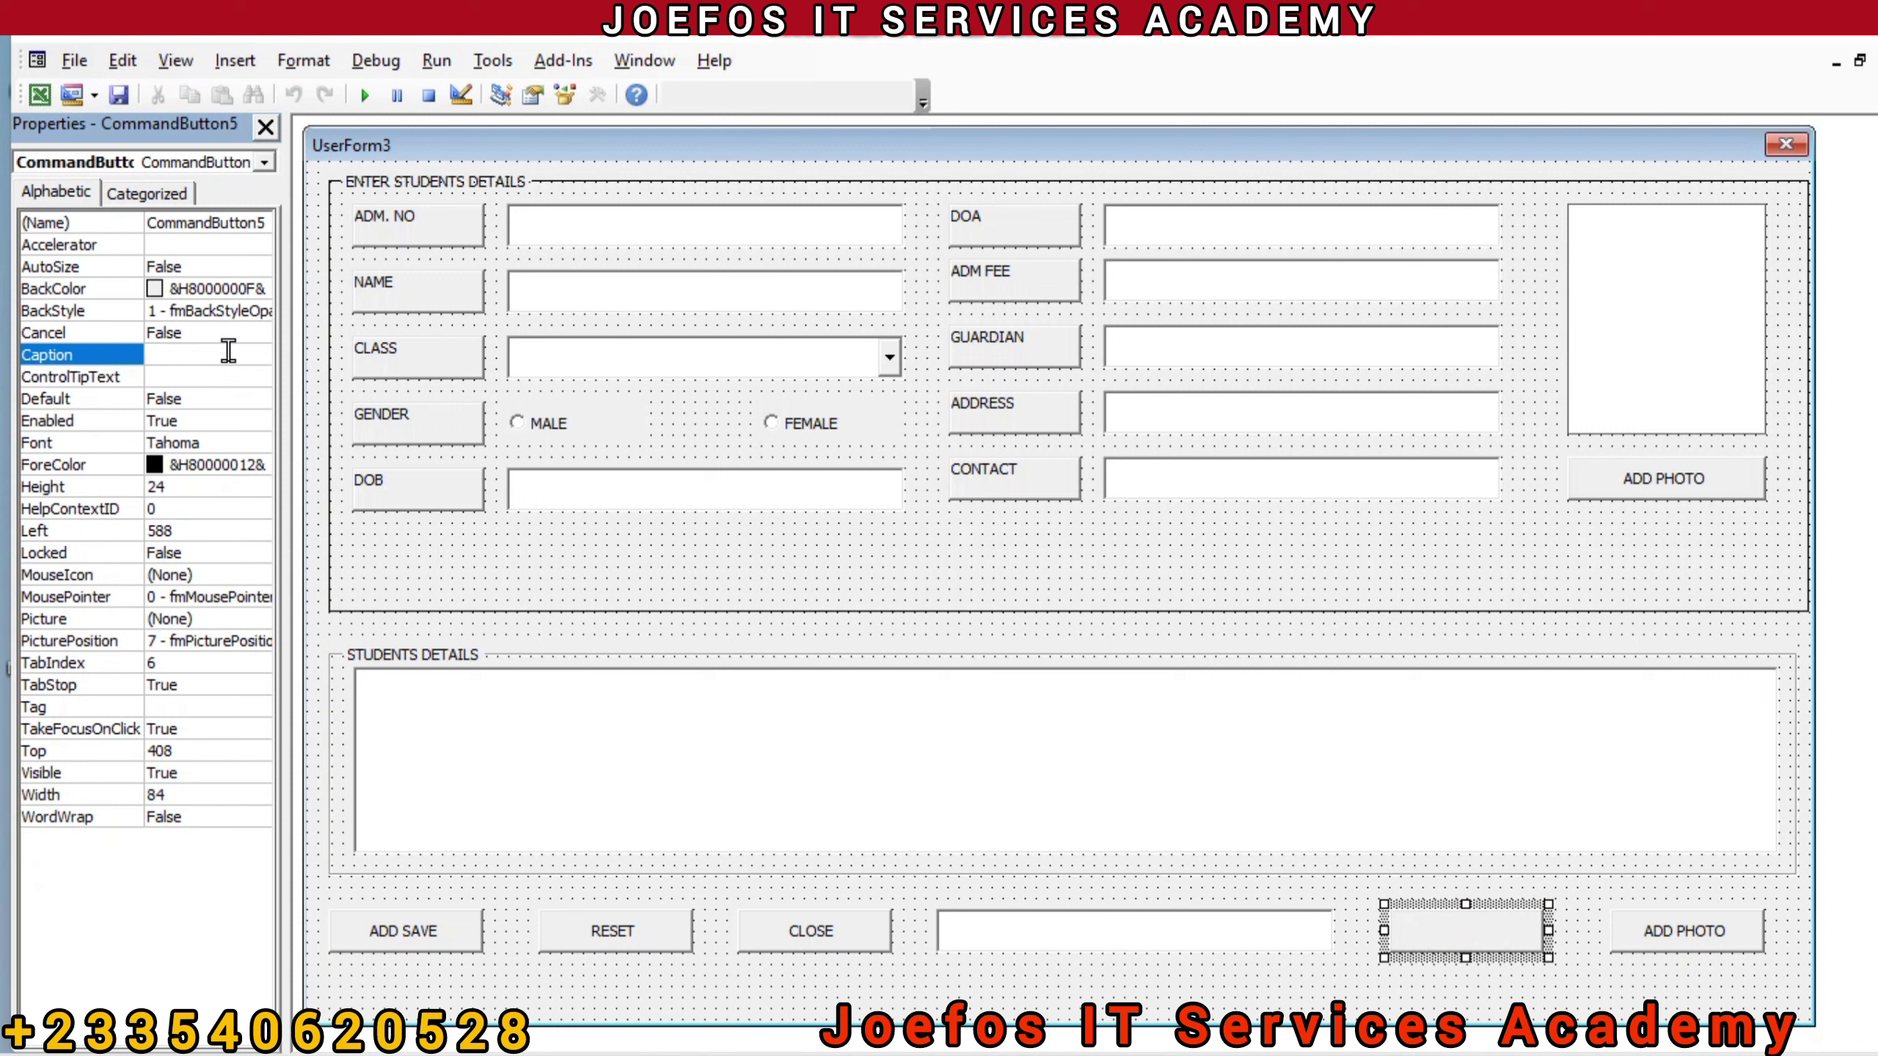
text(SEARC)
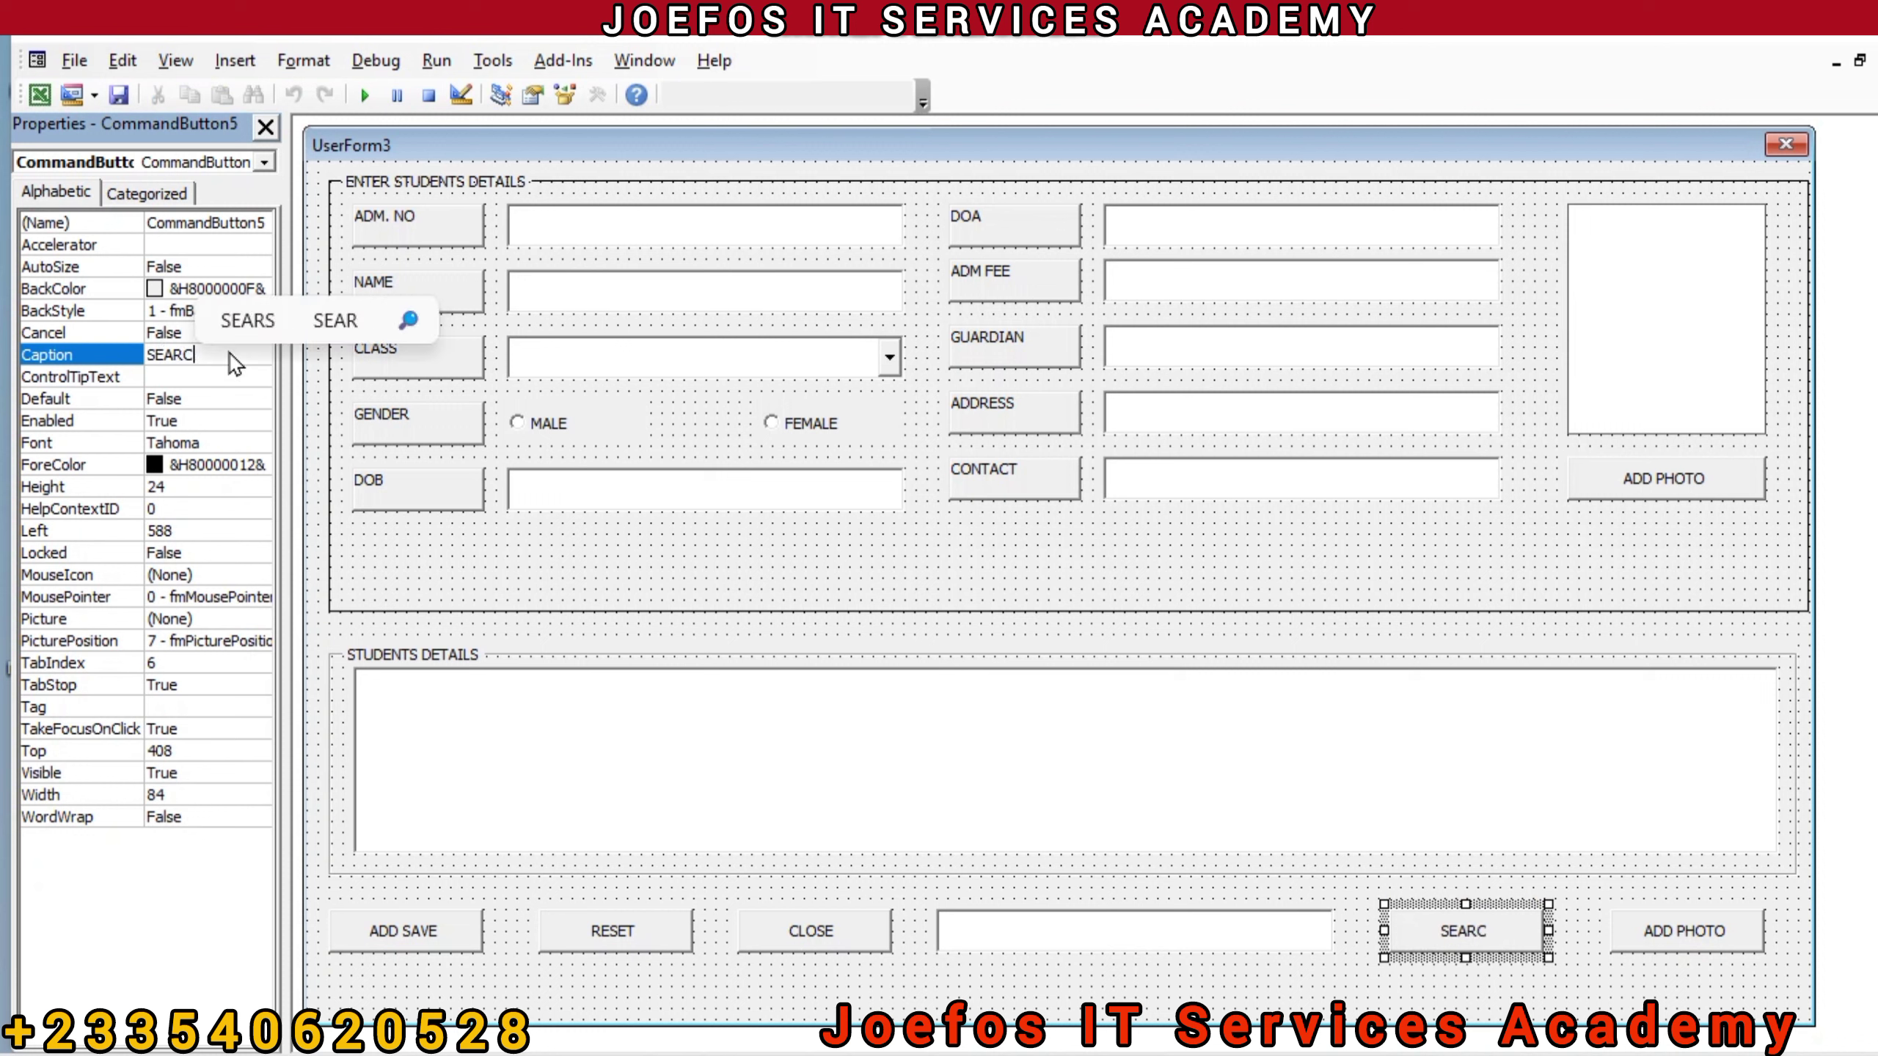
text(H)
key(Return)
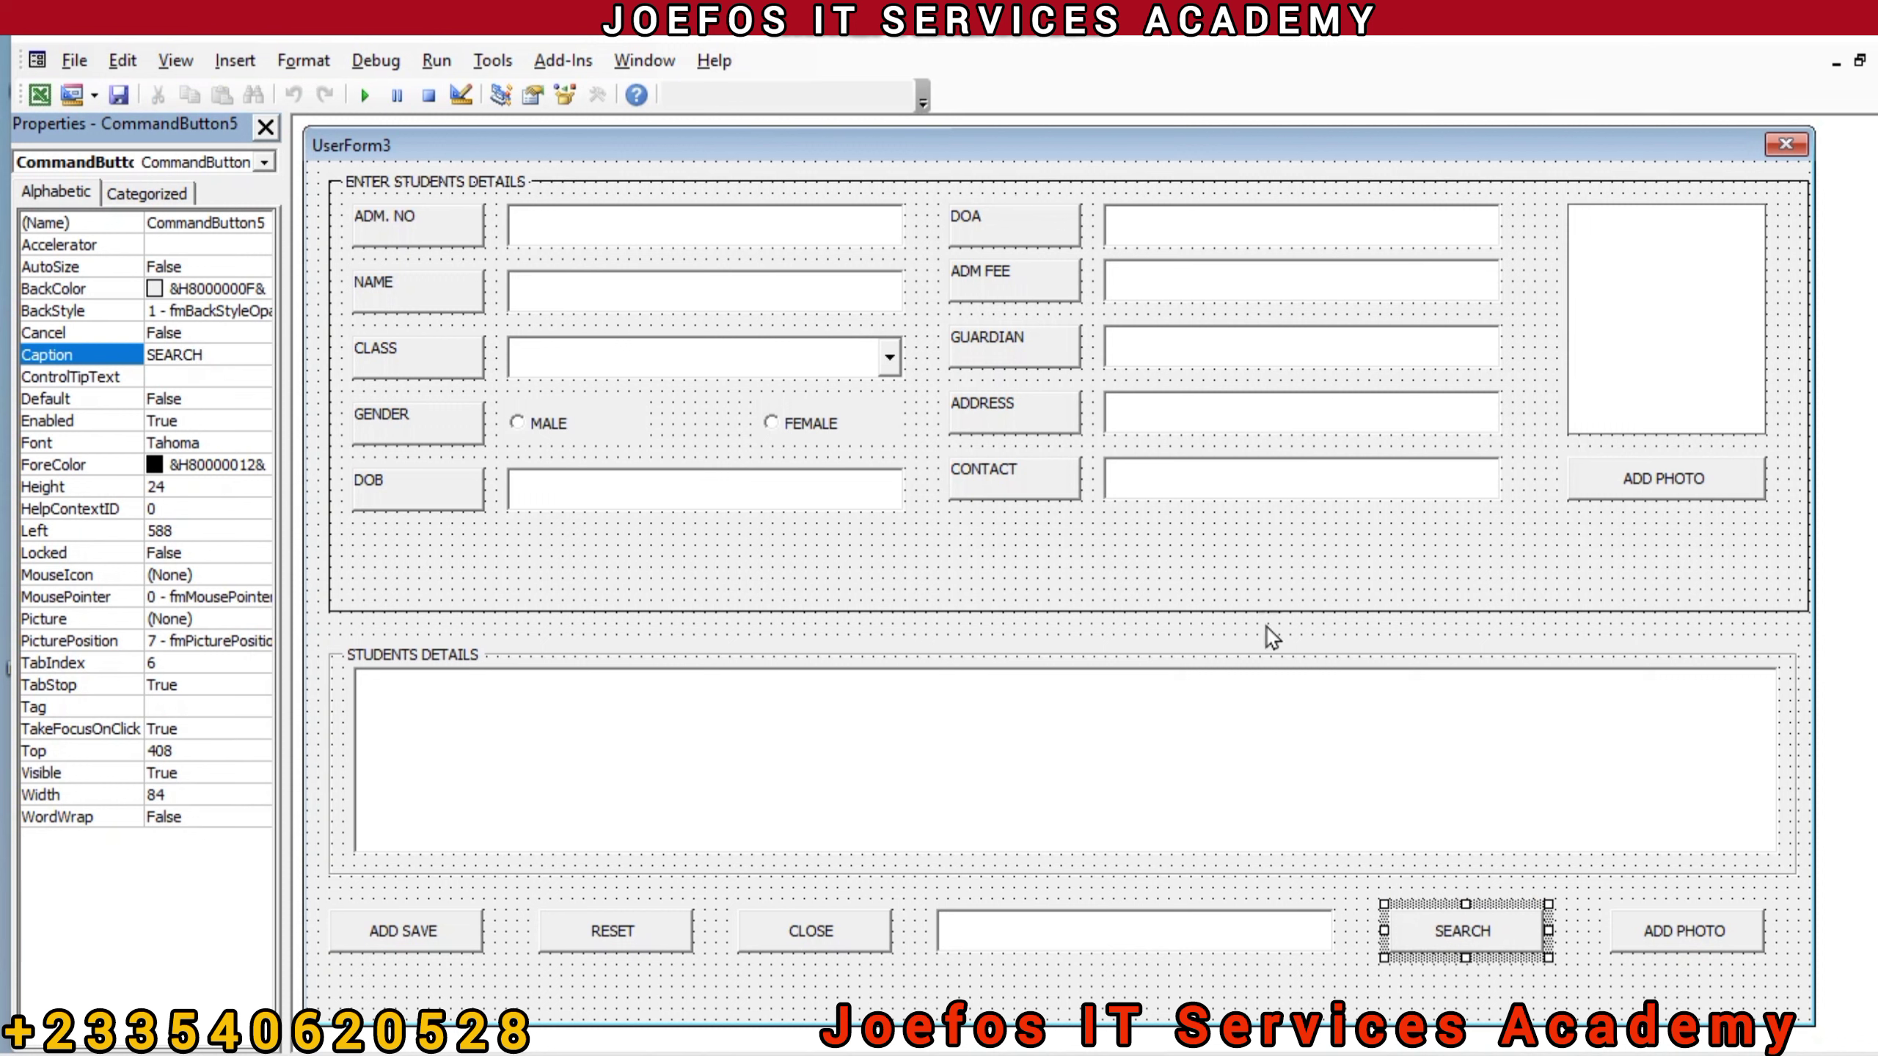
Step: Change the caption of the last button in the bottom row to UPDATE
click(1624, 928)
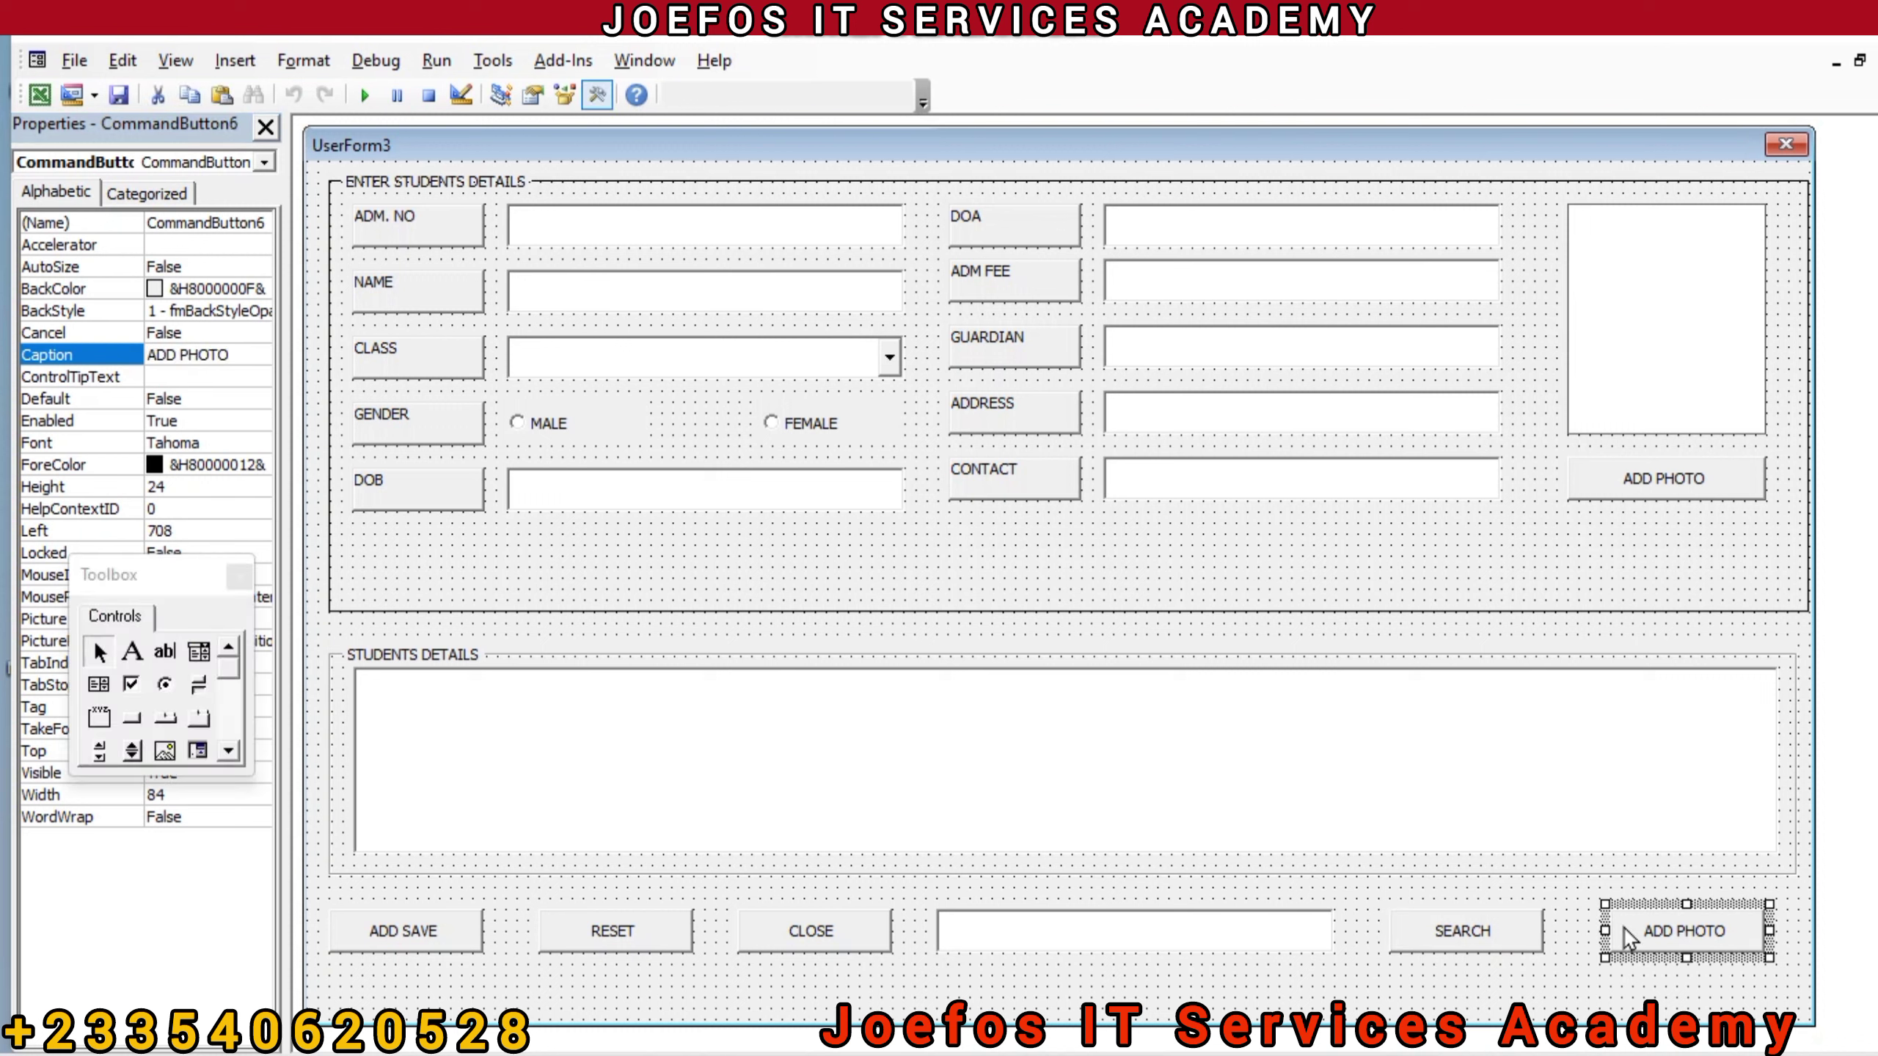
click(233, 354)
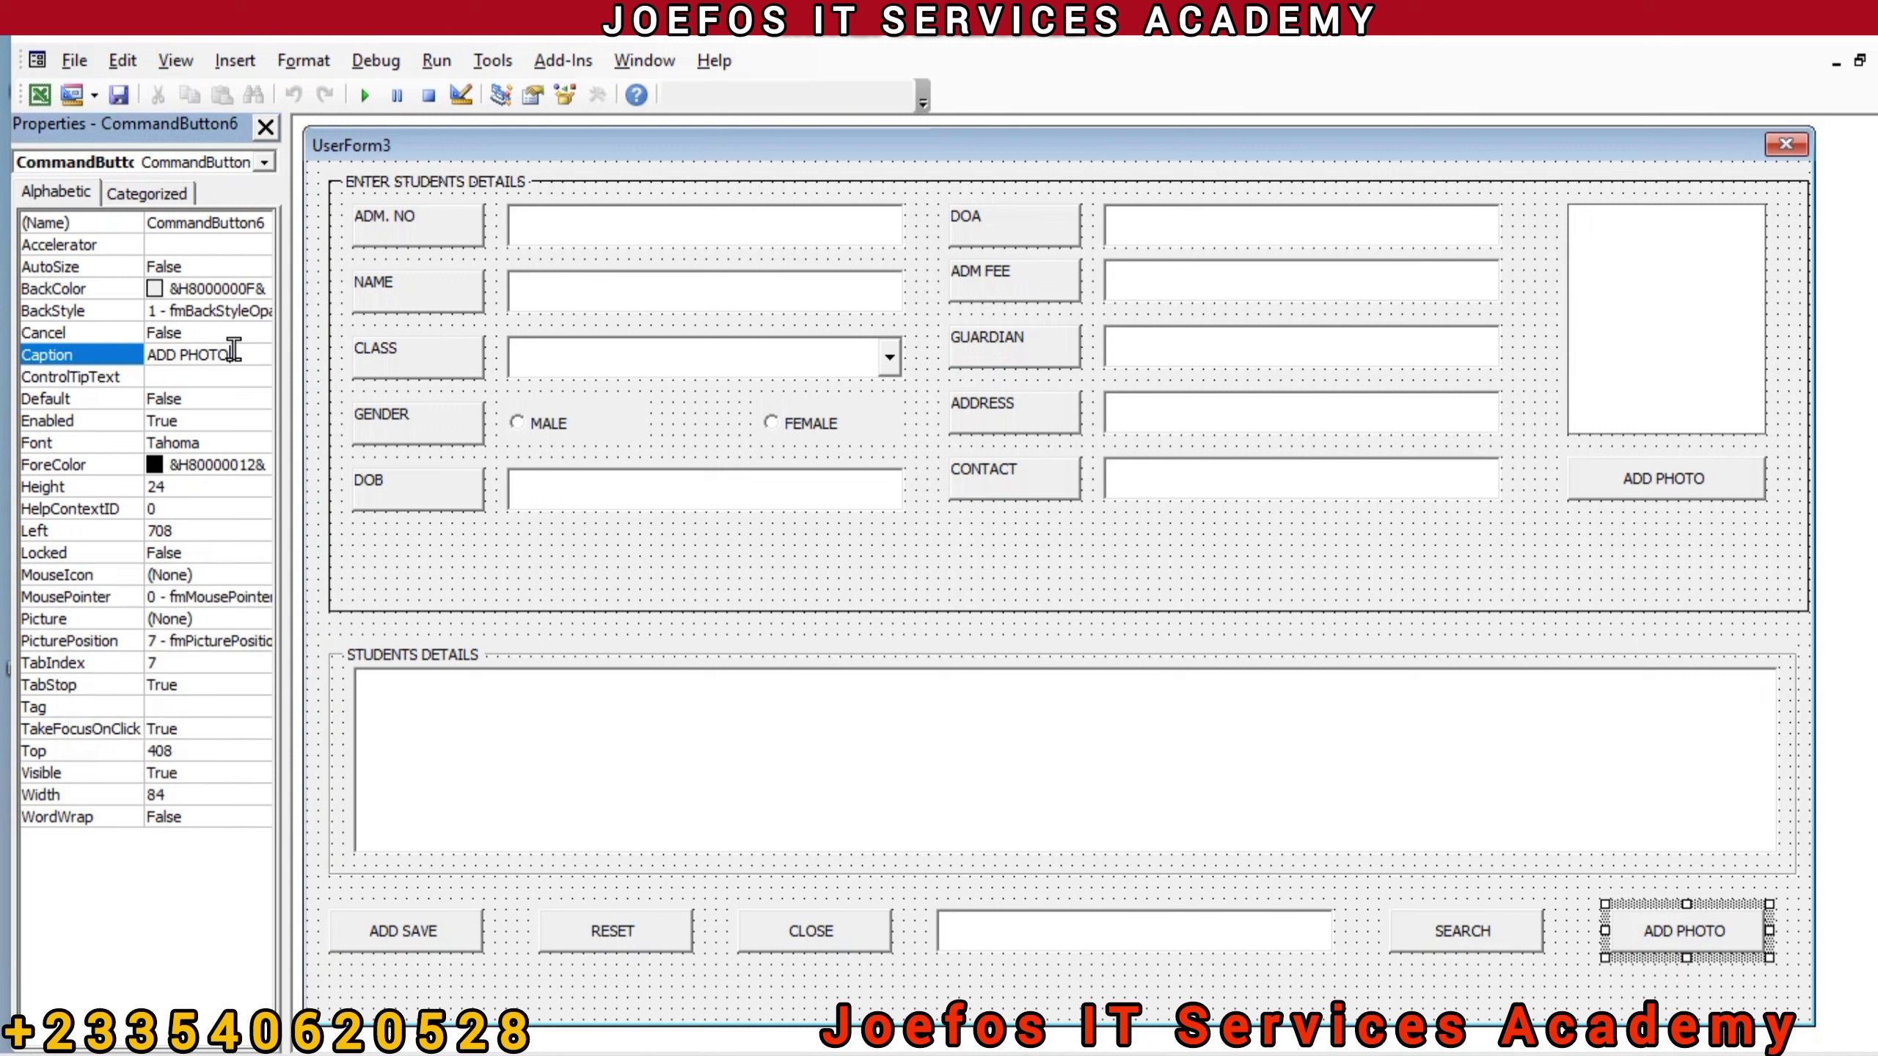
double_click(234, 354)
key(BackSpace)
key(BackSpace)
key(BackSpace)
key(BackSpace)
key(BackSpace)
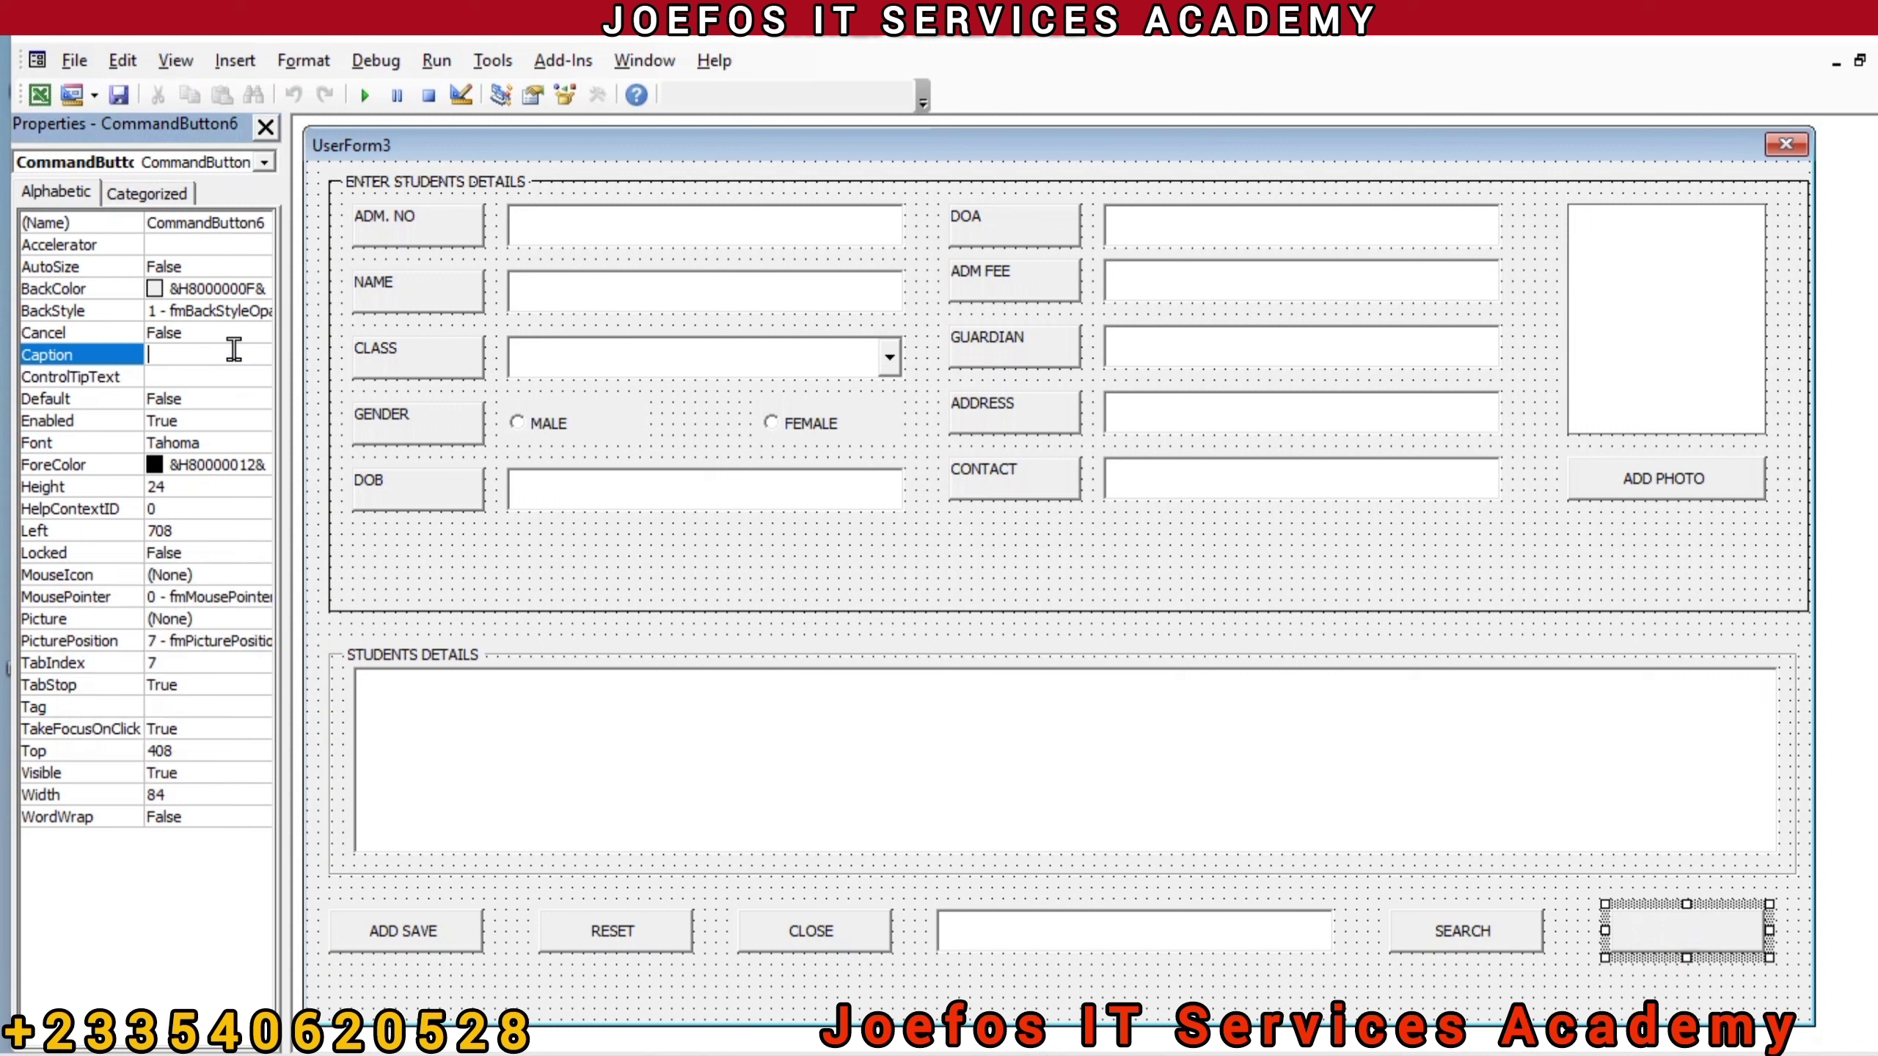
text(U)
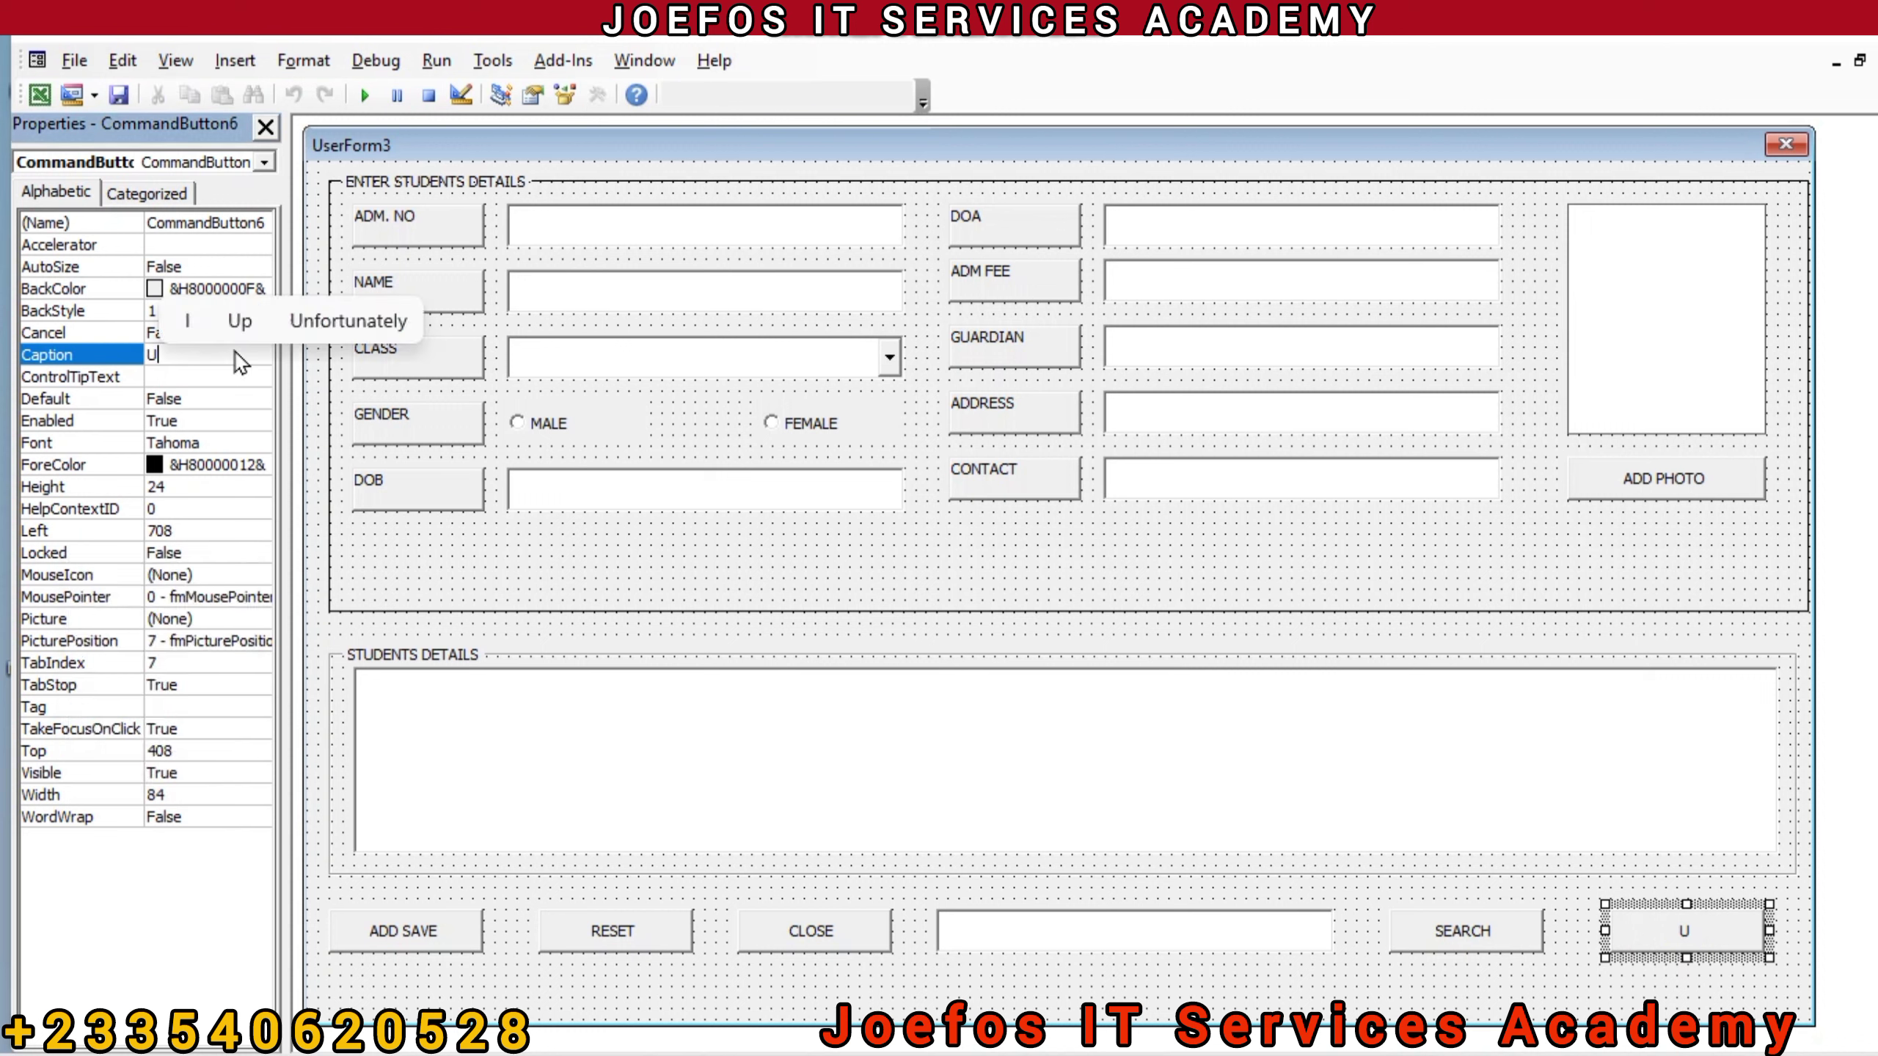
text(PDATE)
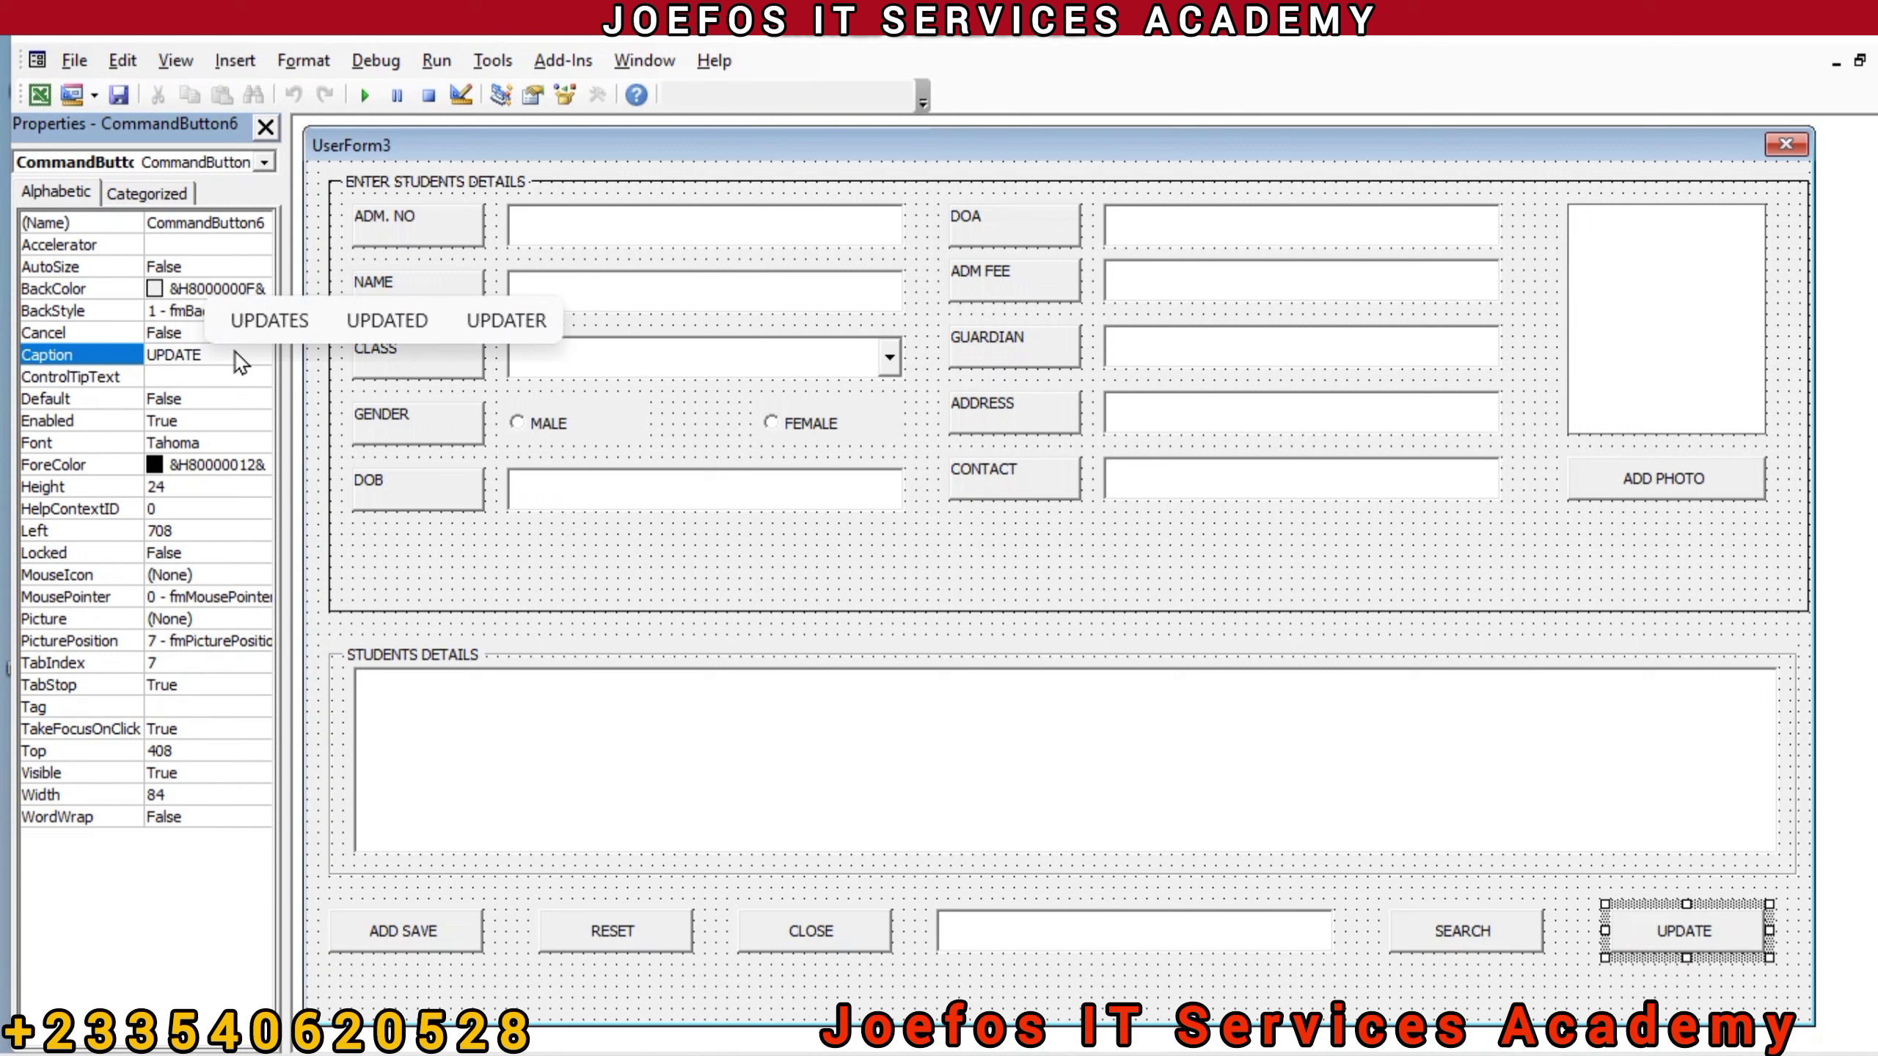
key(Return)
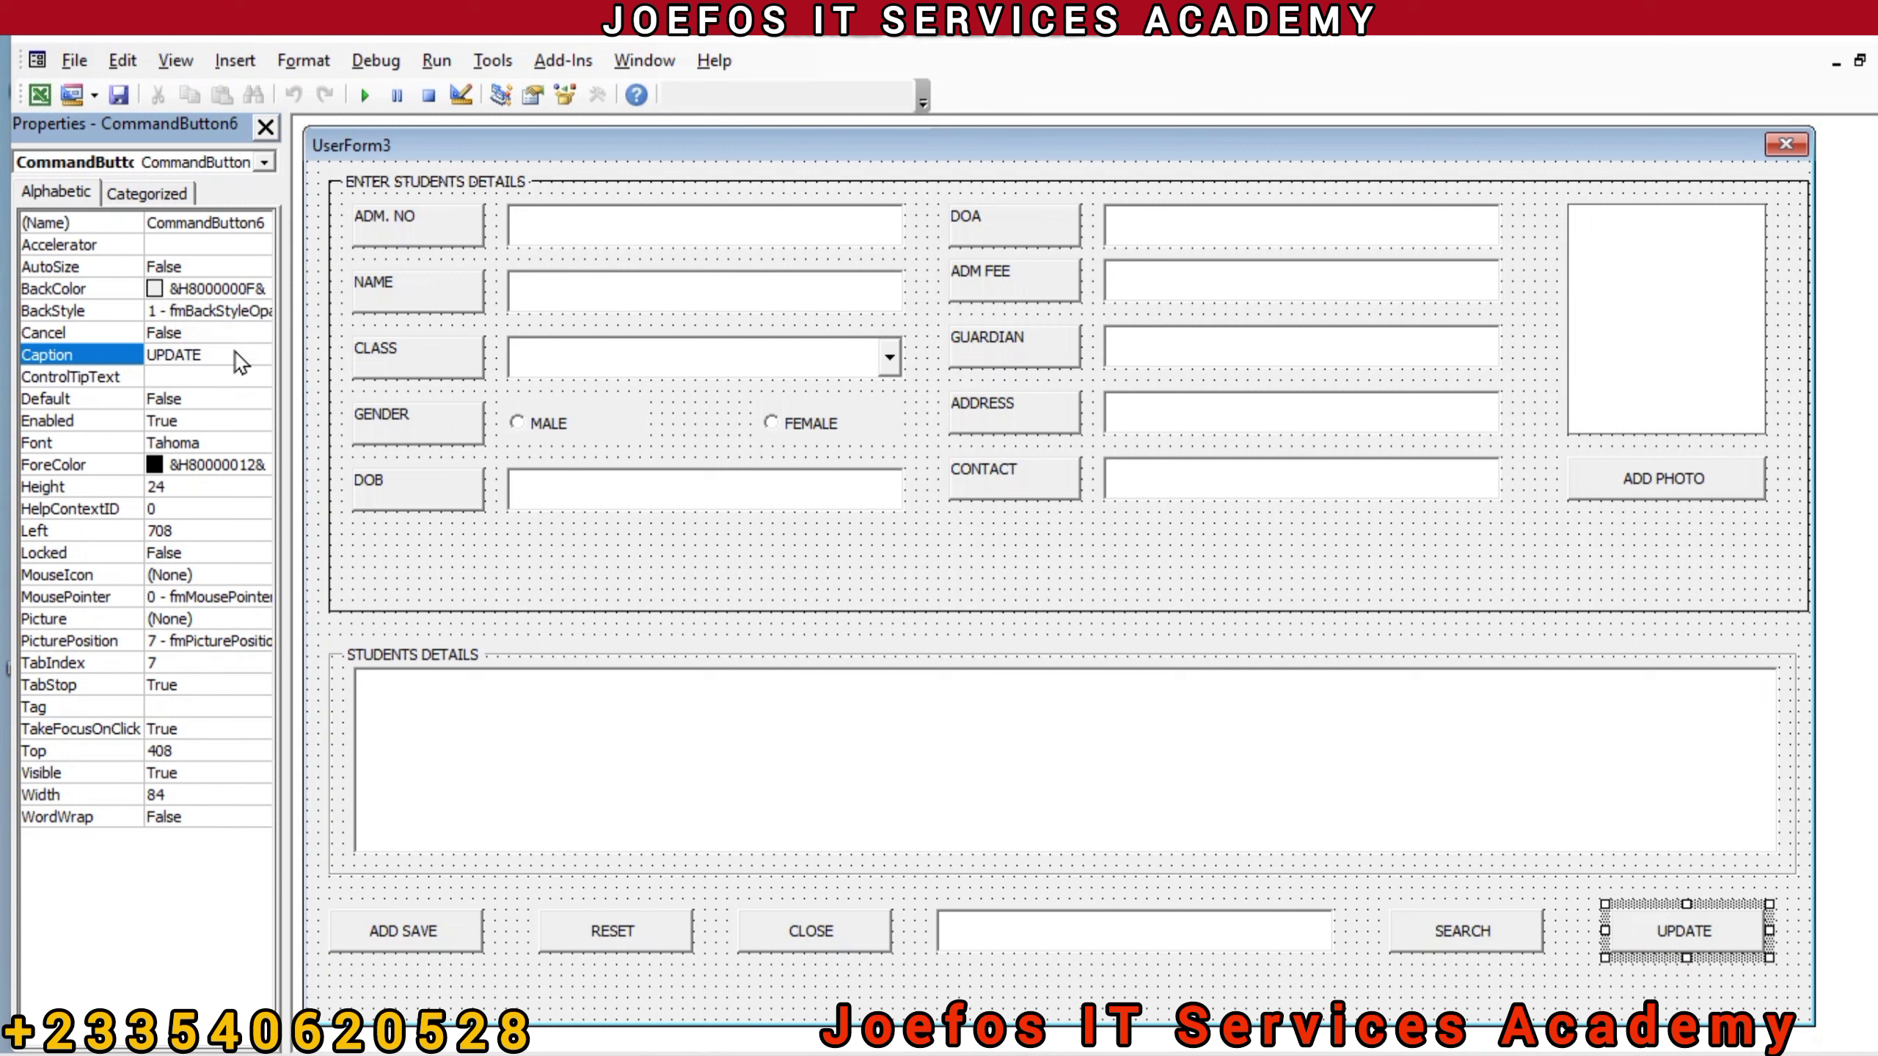
click(1209, 969)
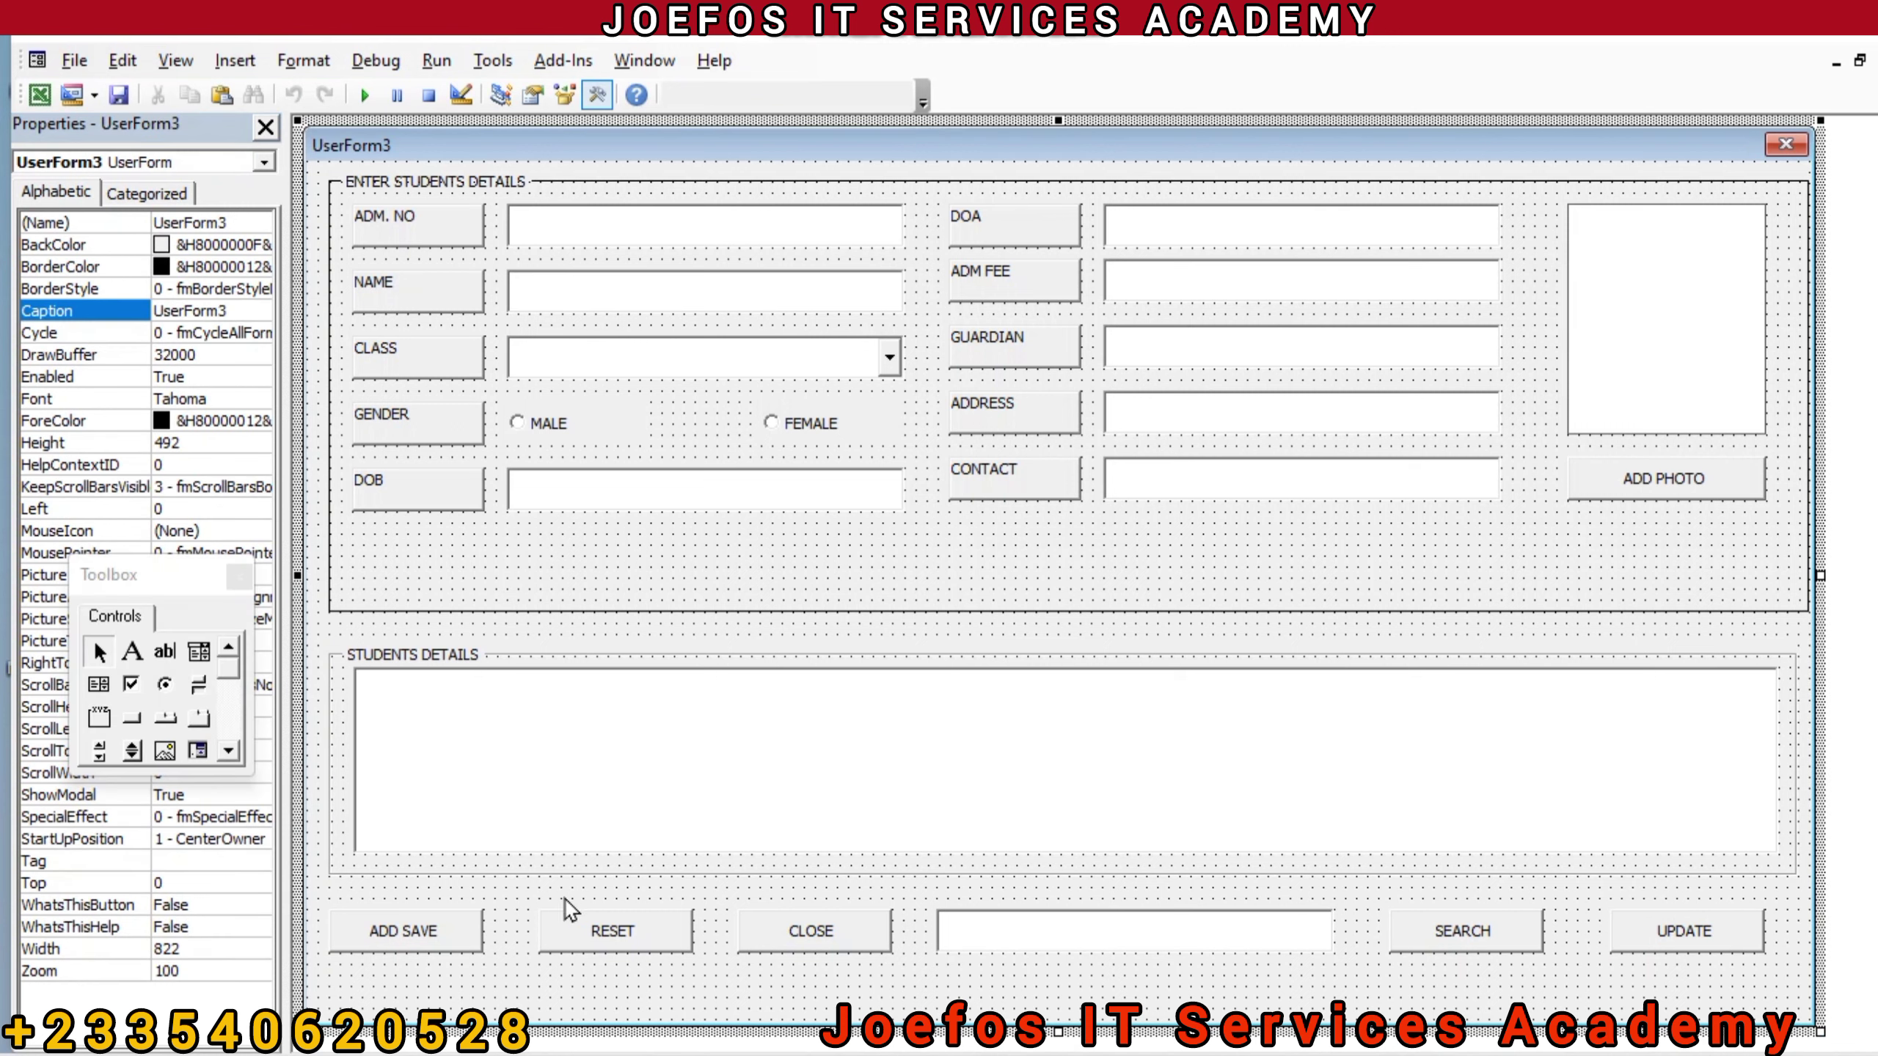
Step: Set the font of the ADD SAVE, RESET and CLOSE buttons together to Times New Roman, Bold, size 10
click(374, 927)
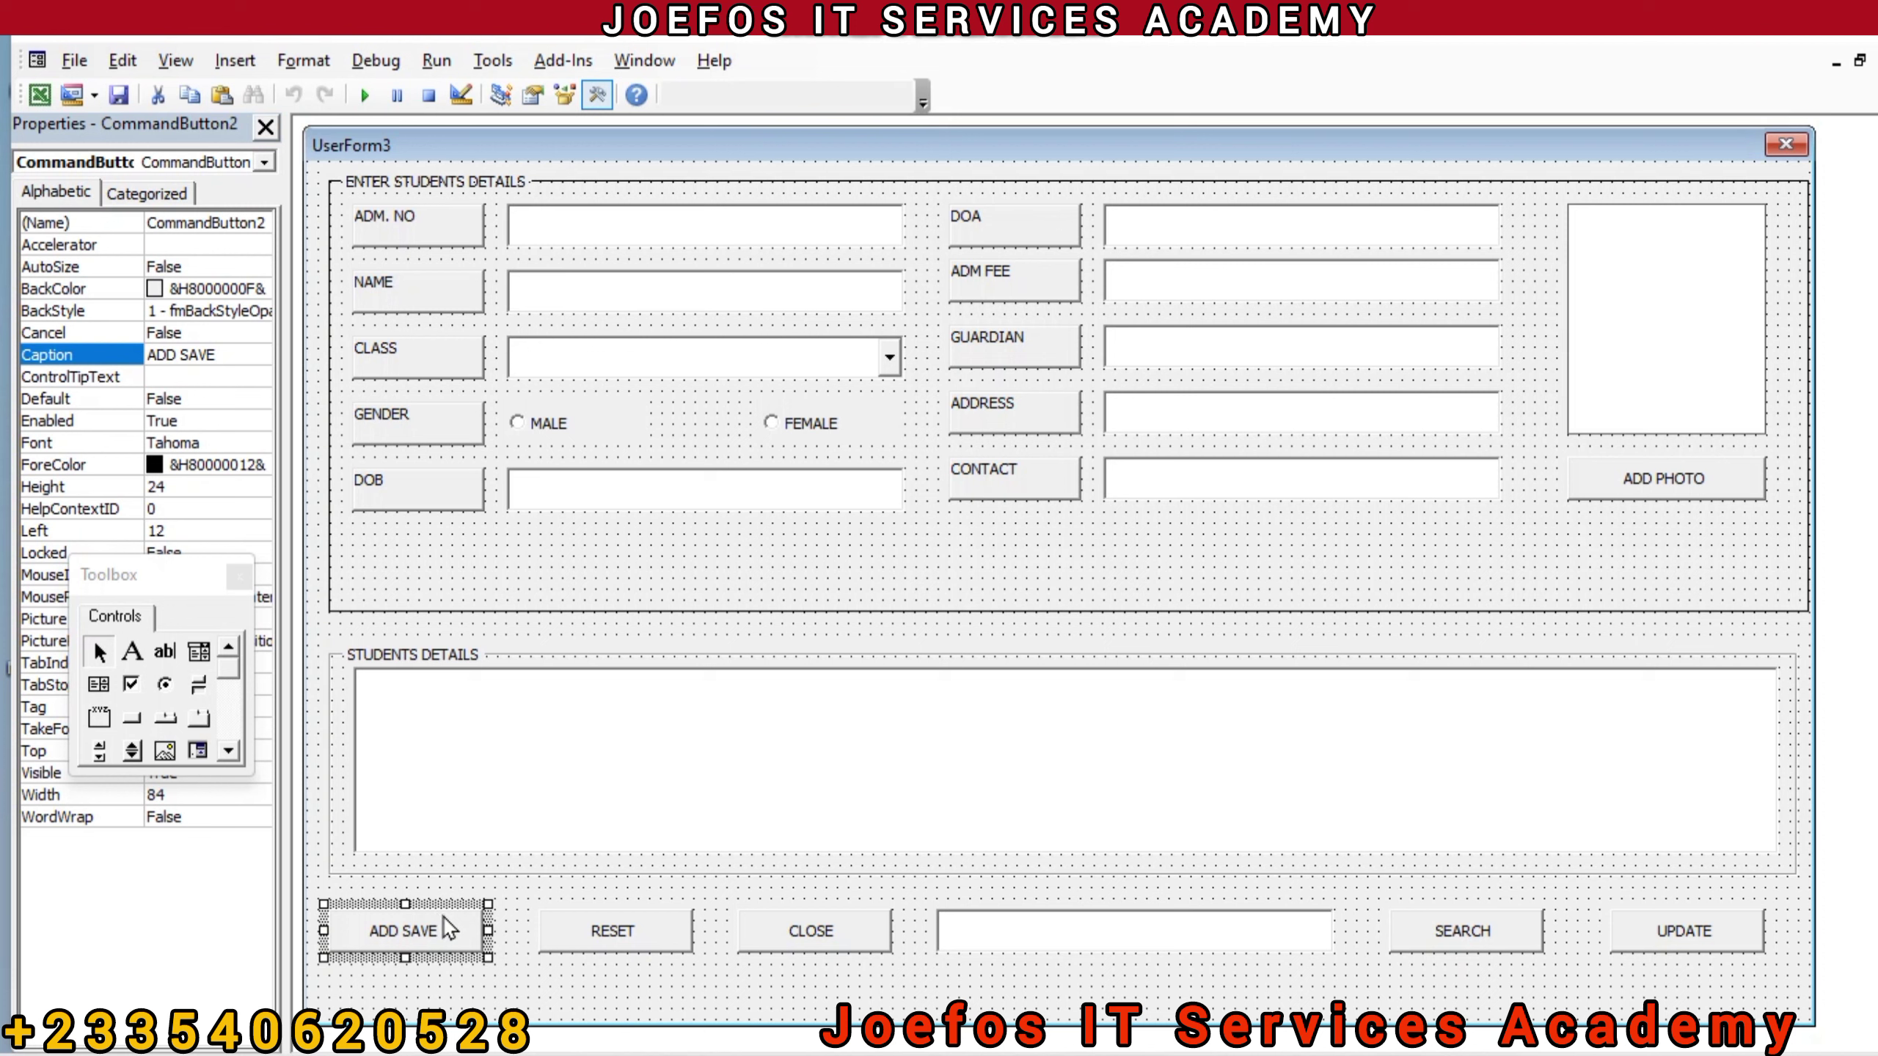
key(ctrl+v)
click(518, 911)
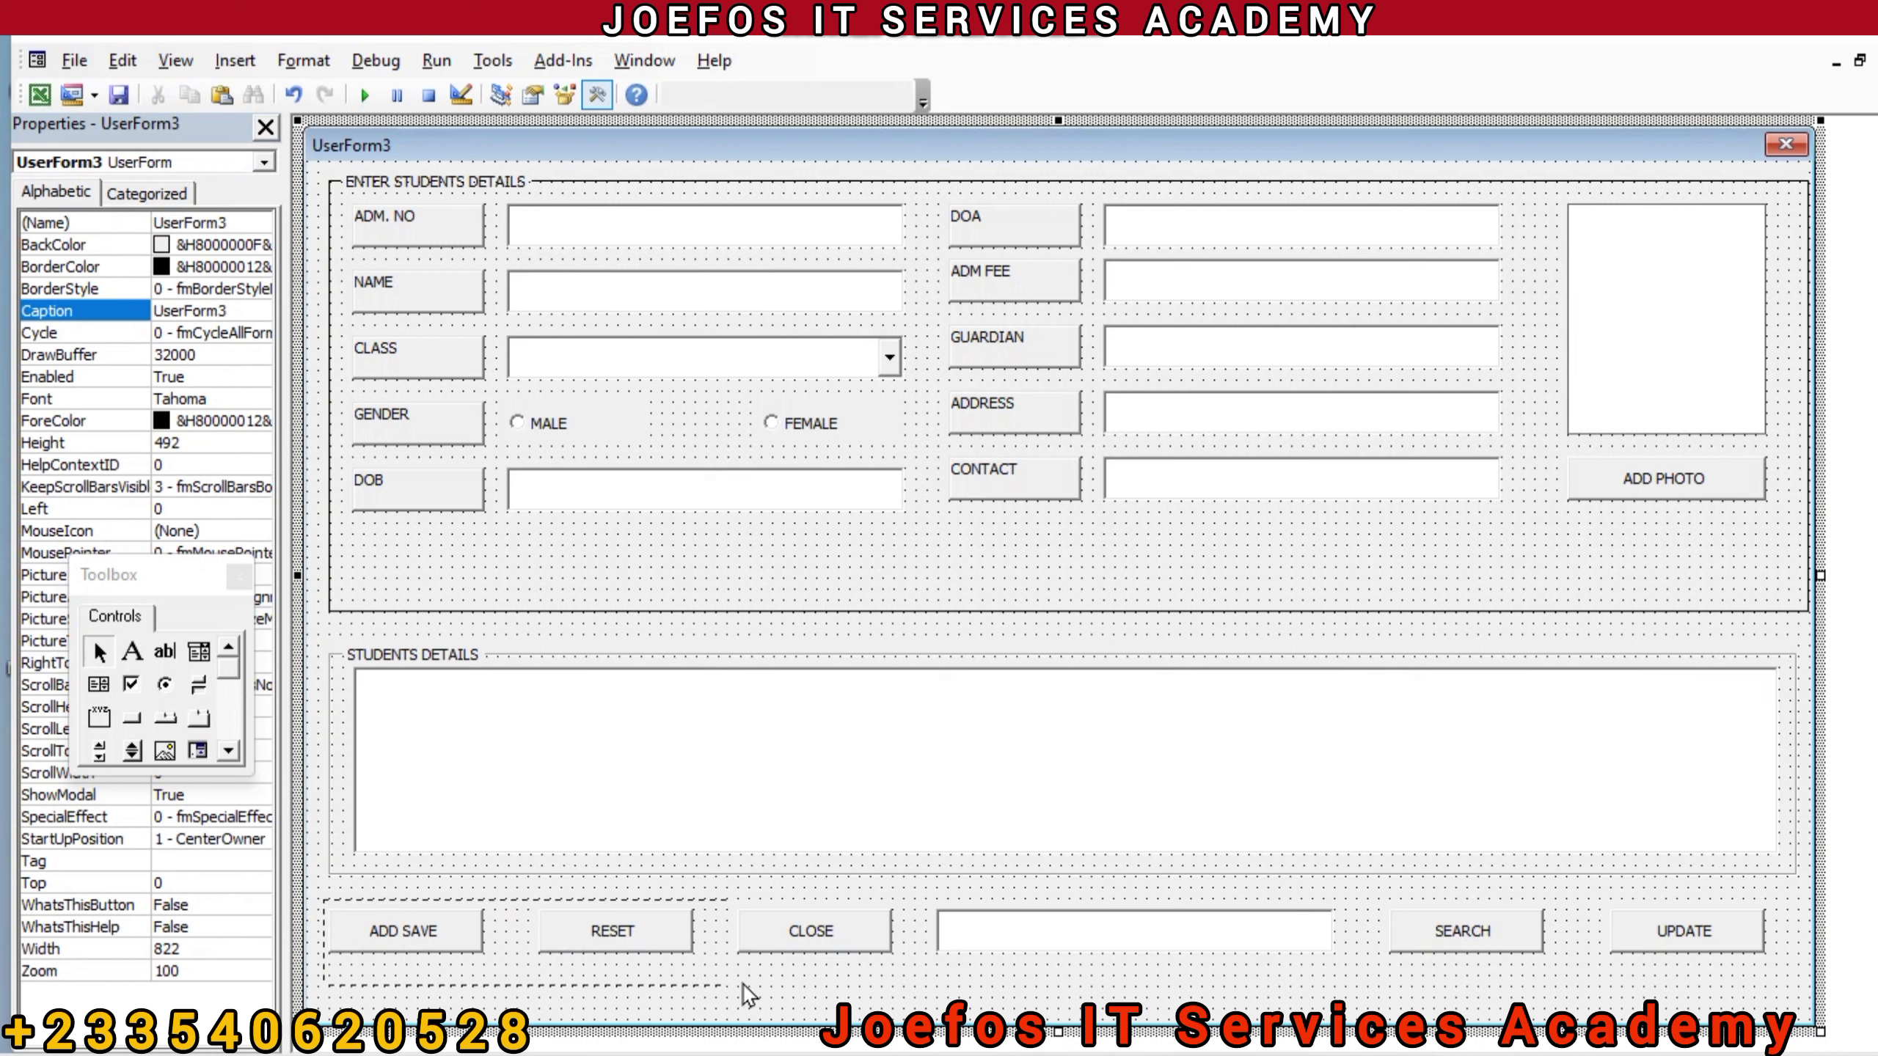
drag(742, 986, 912, 981)
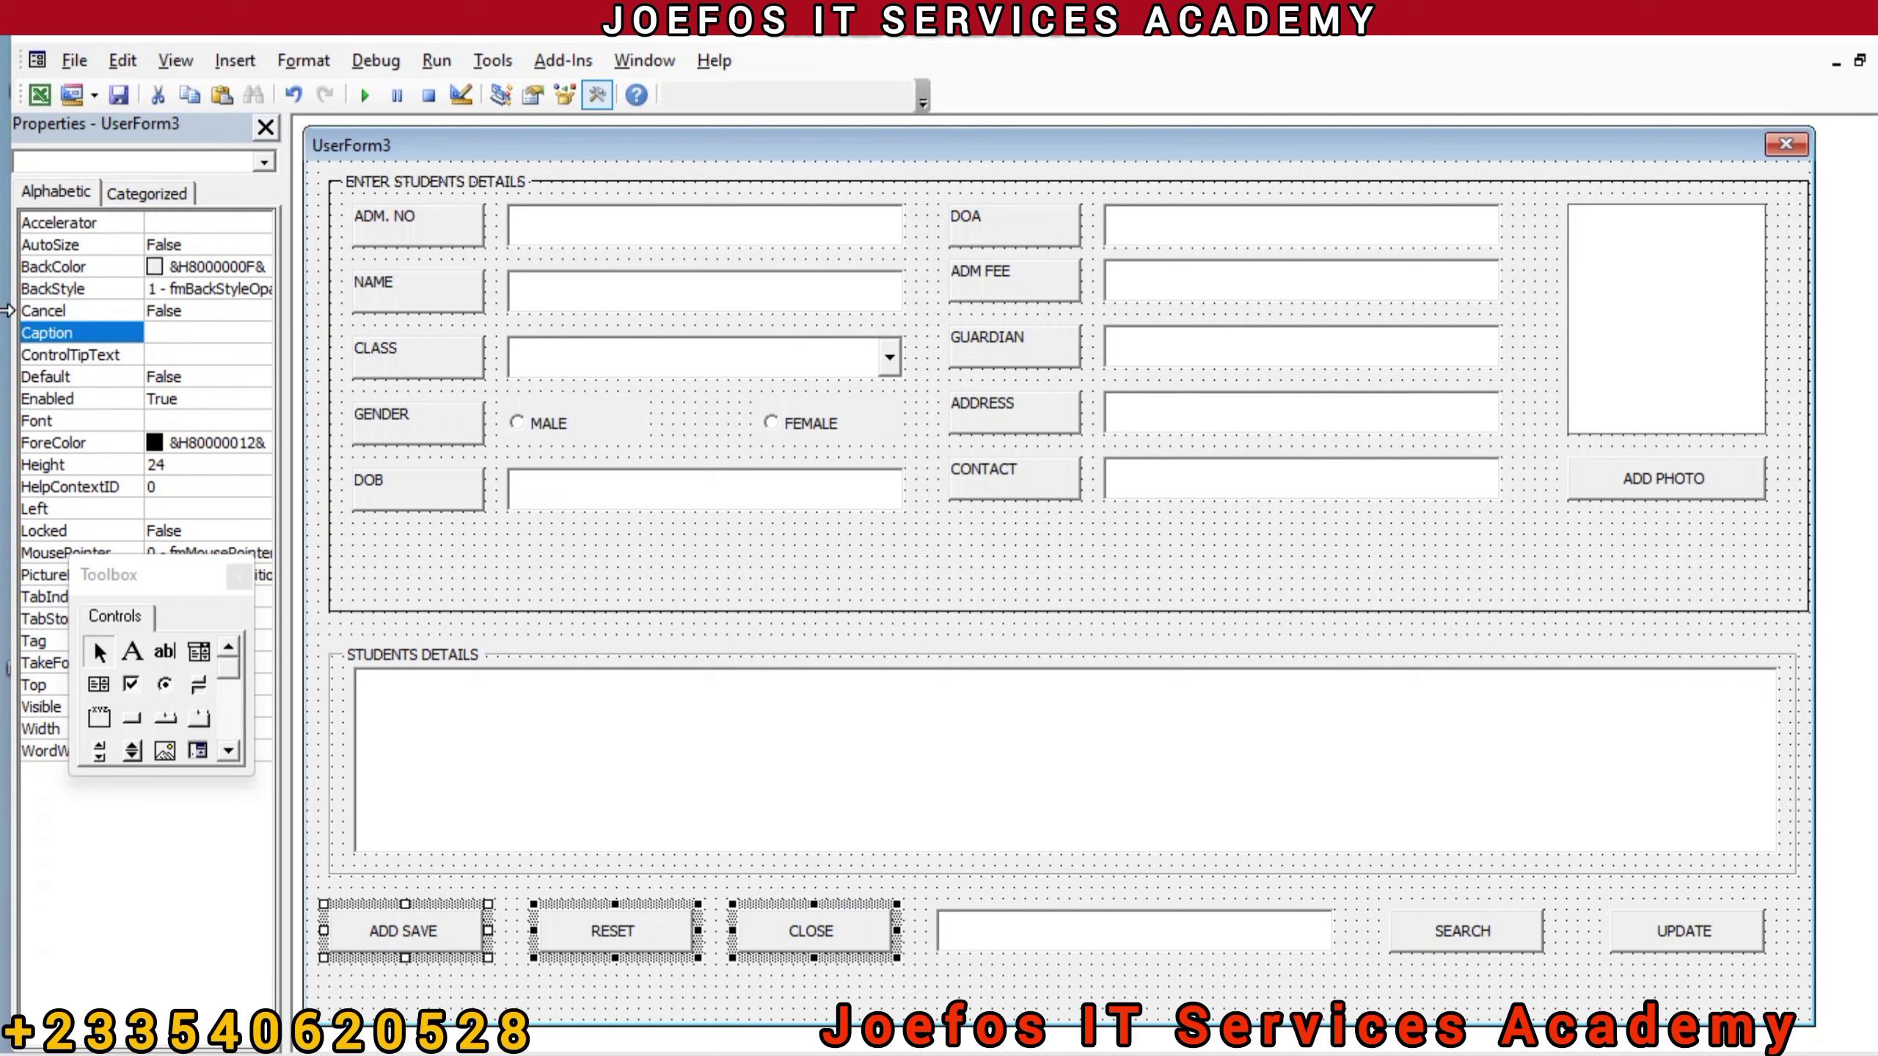
click(64, 422)
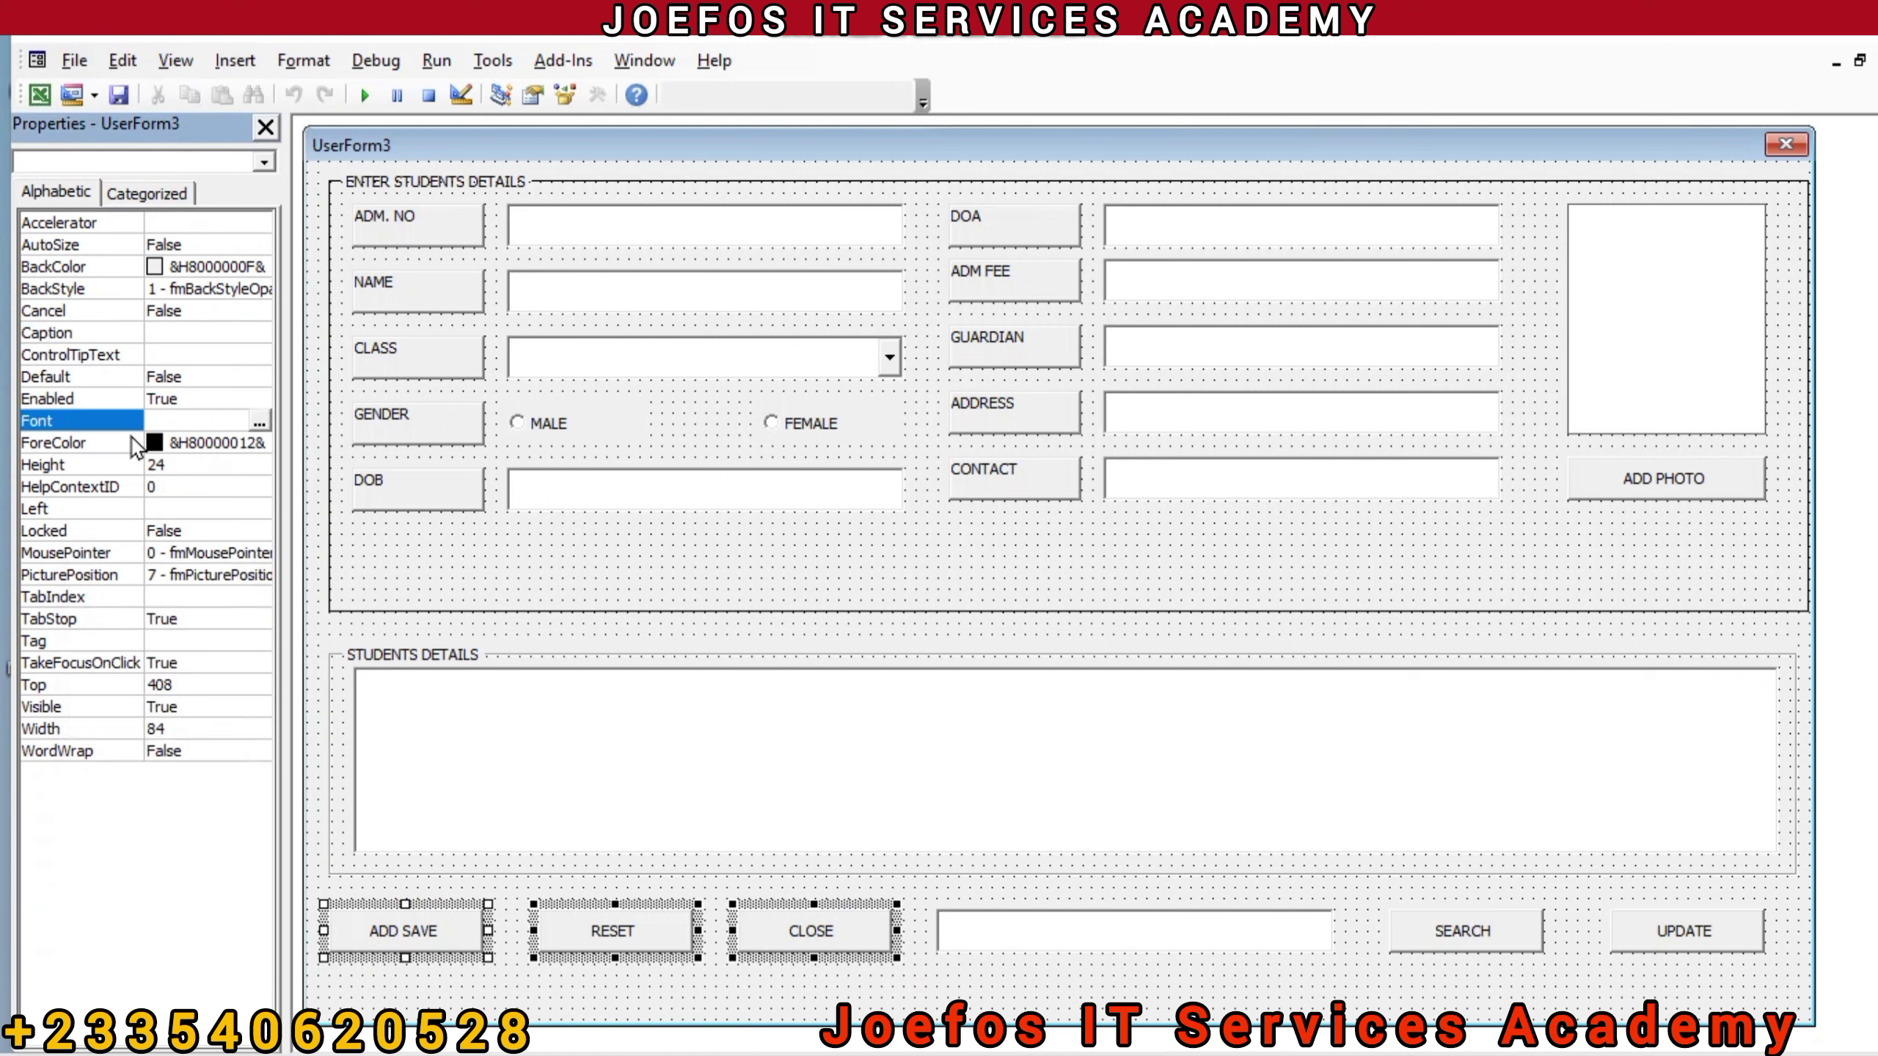
click(260, 426)
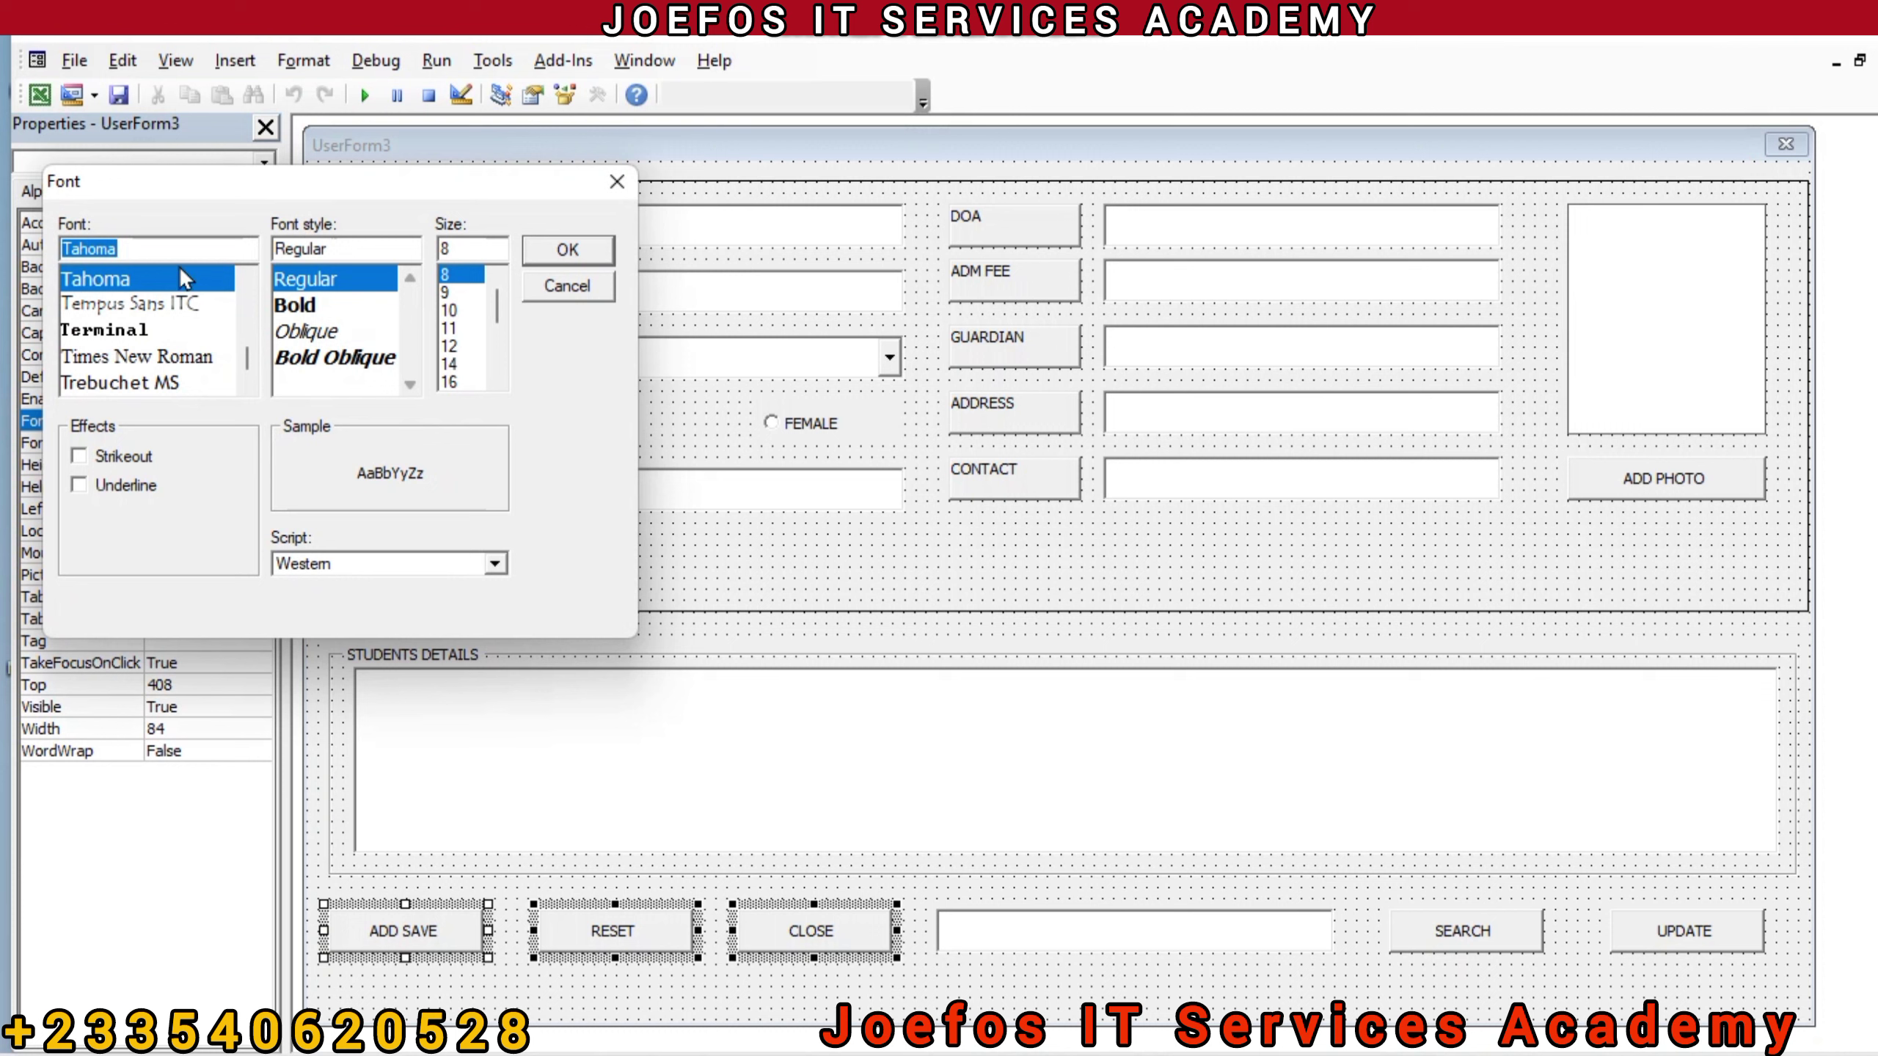
text(T)
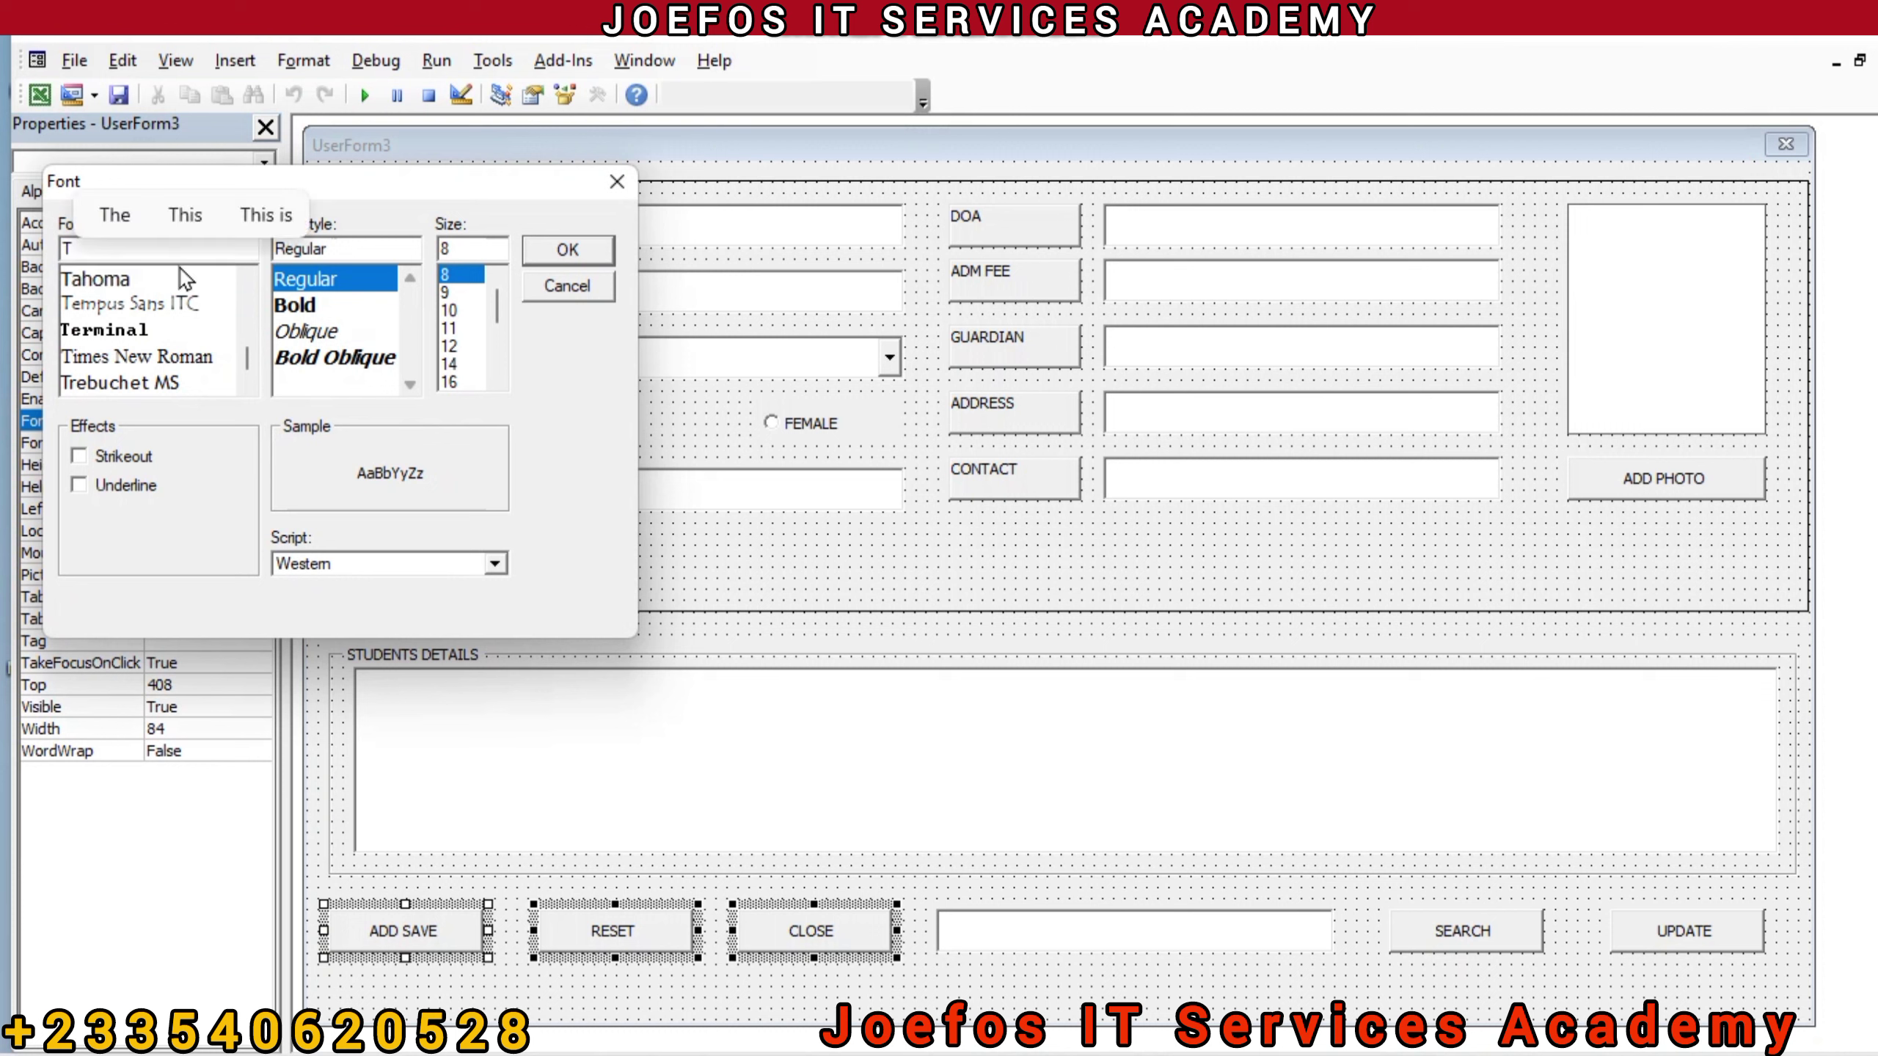
text(IM)
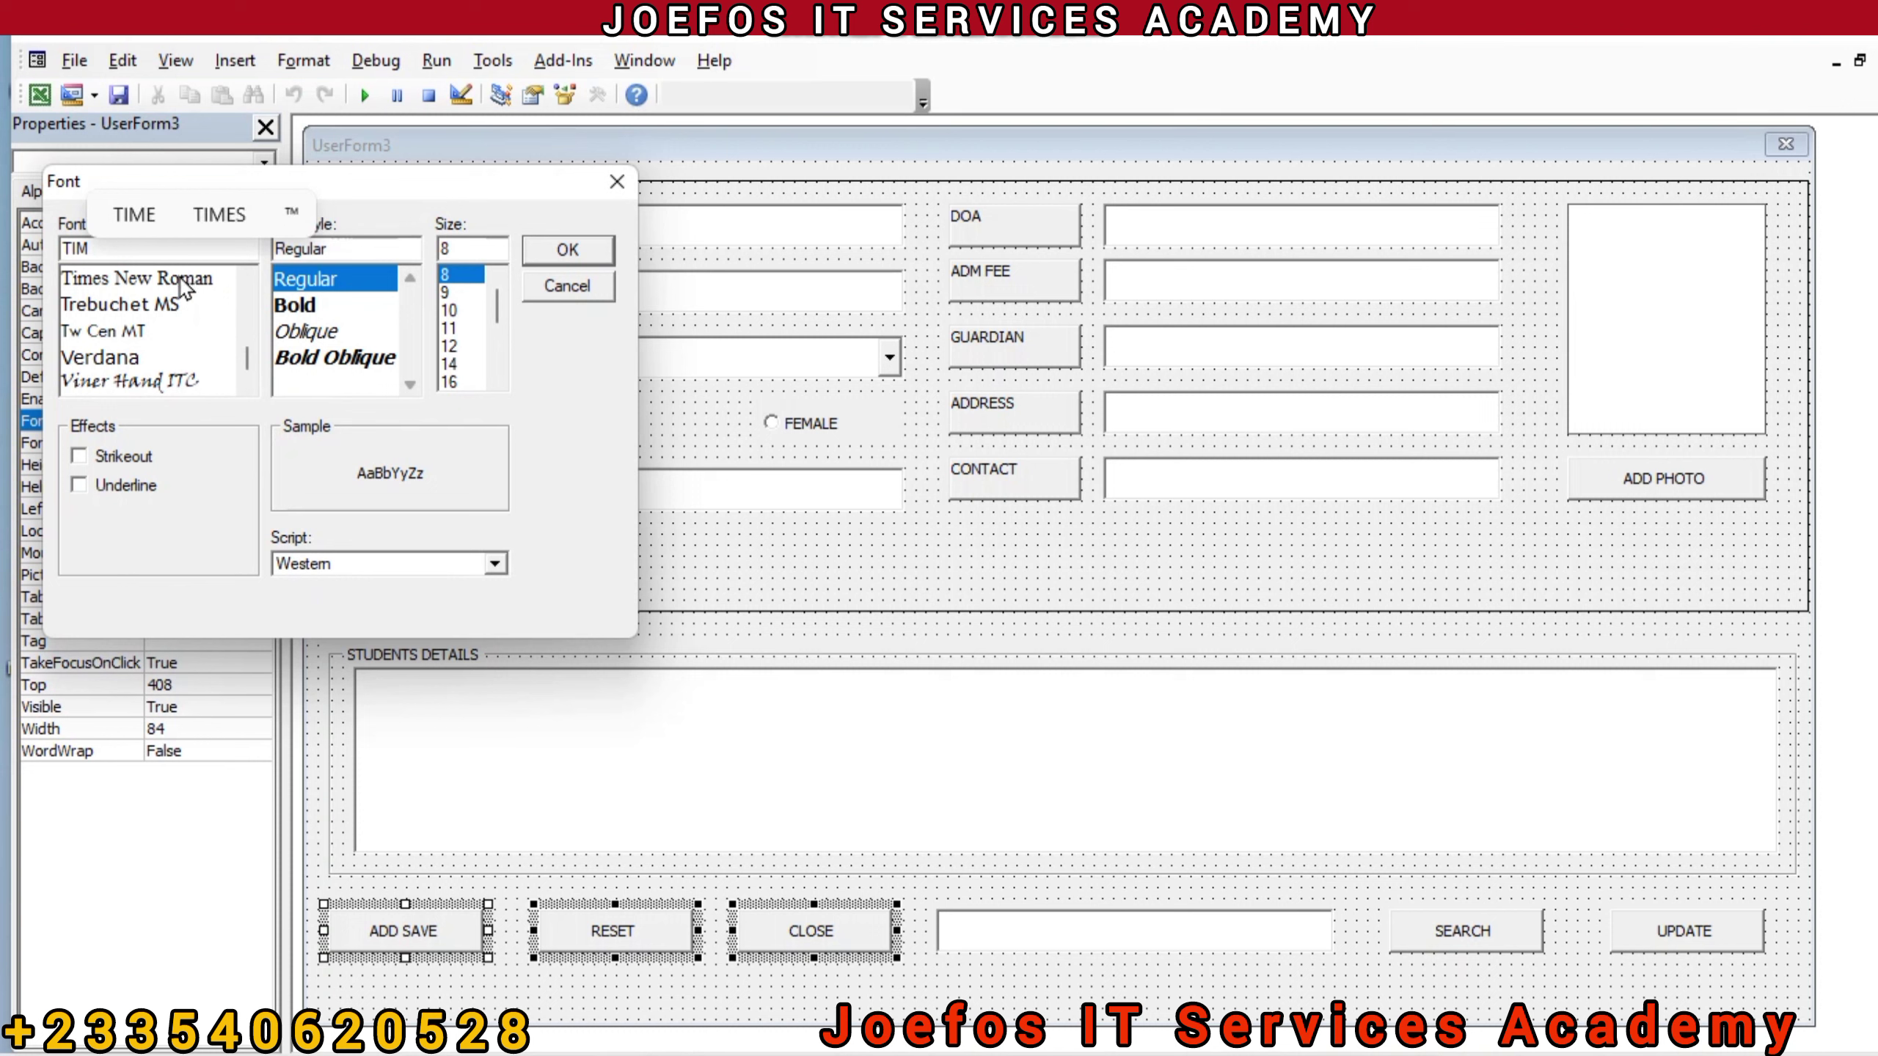
click(179, 282)
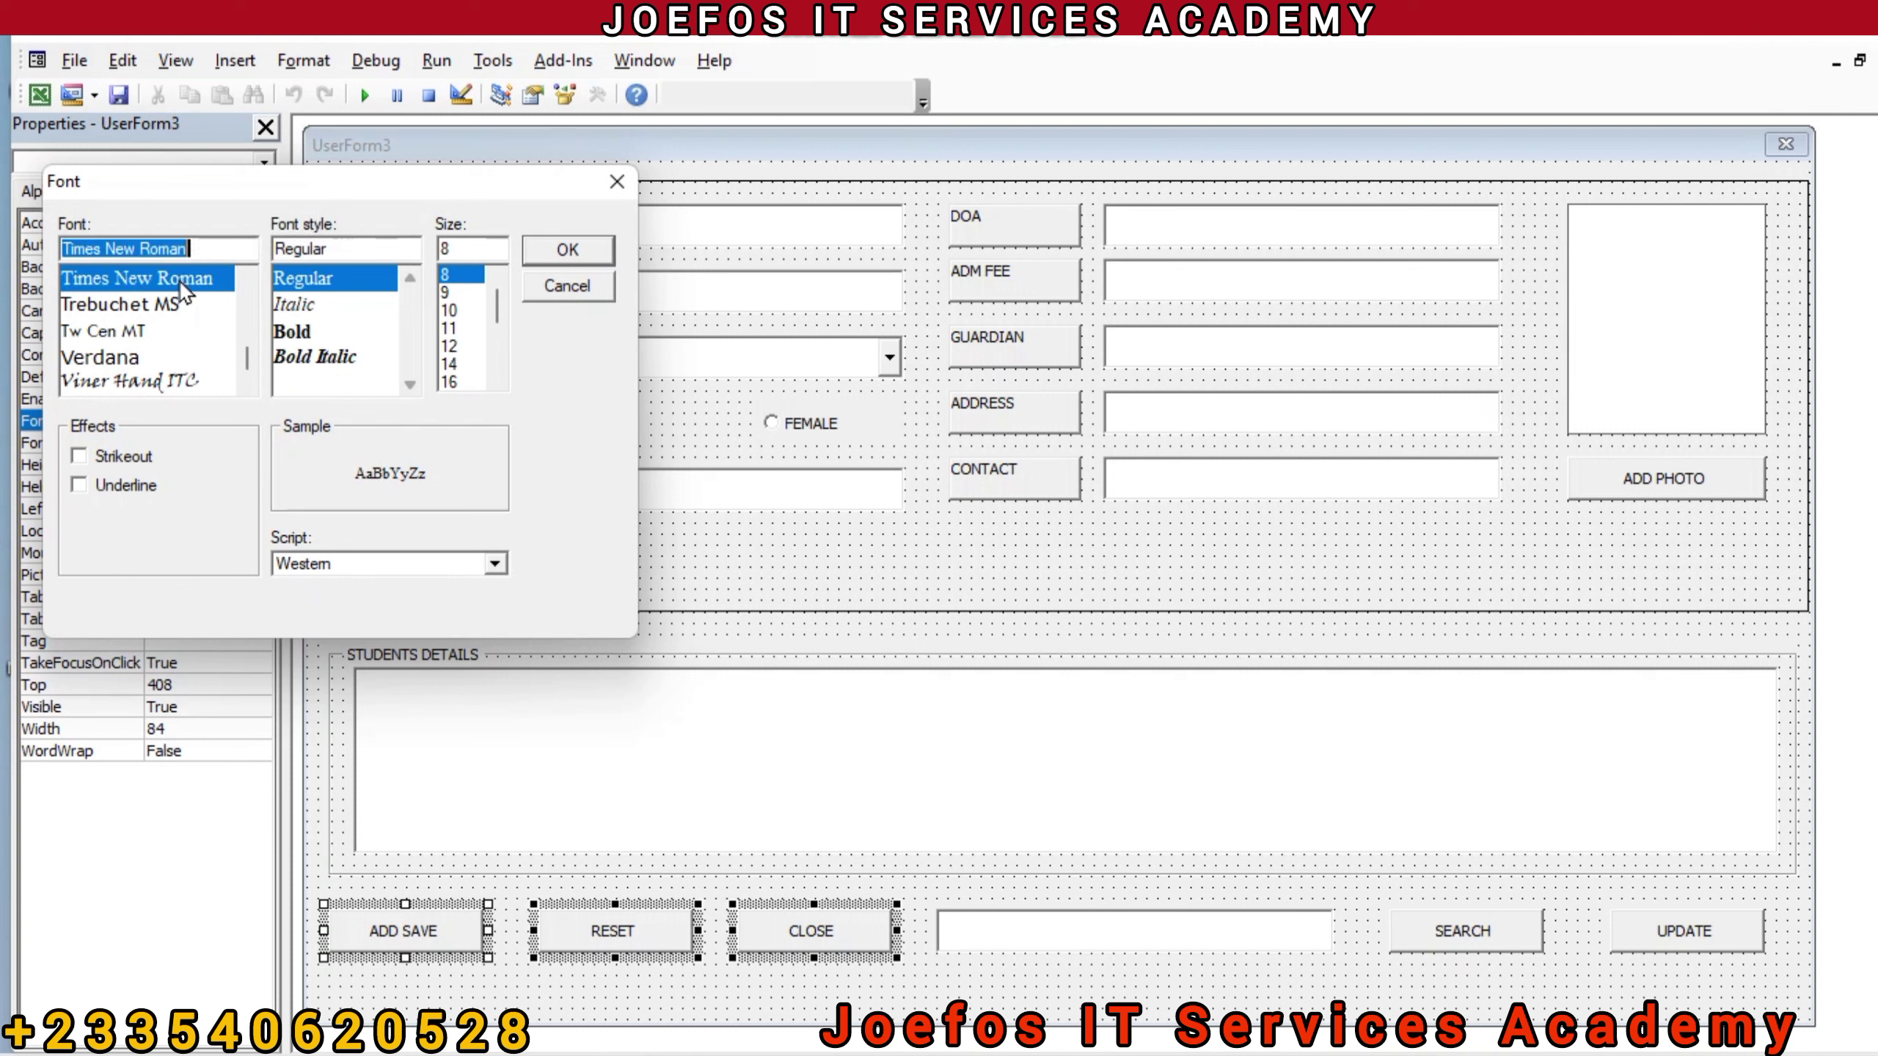
click(295, 331)
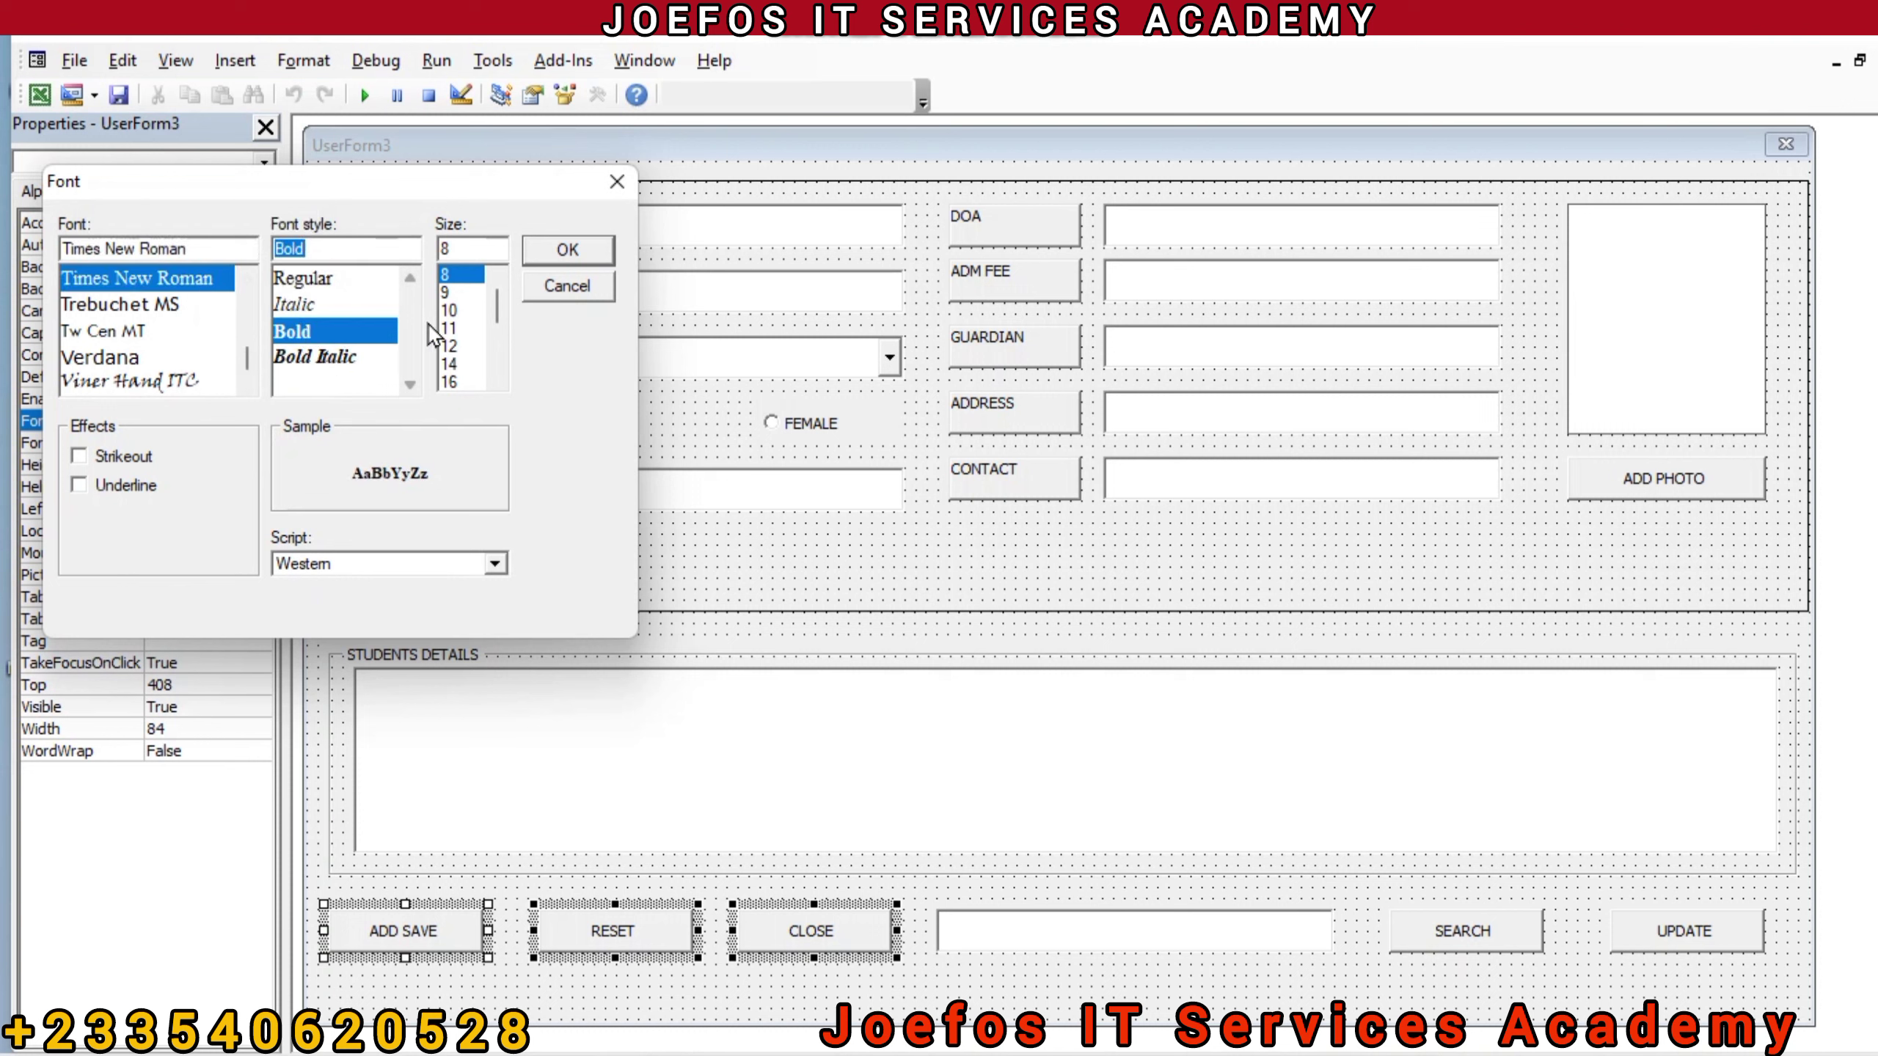
click(449, 310)
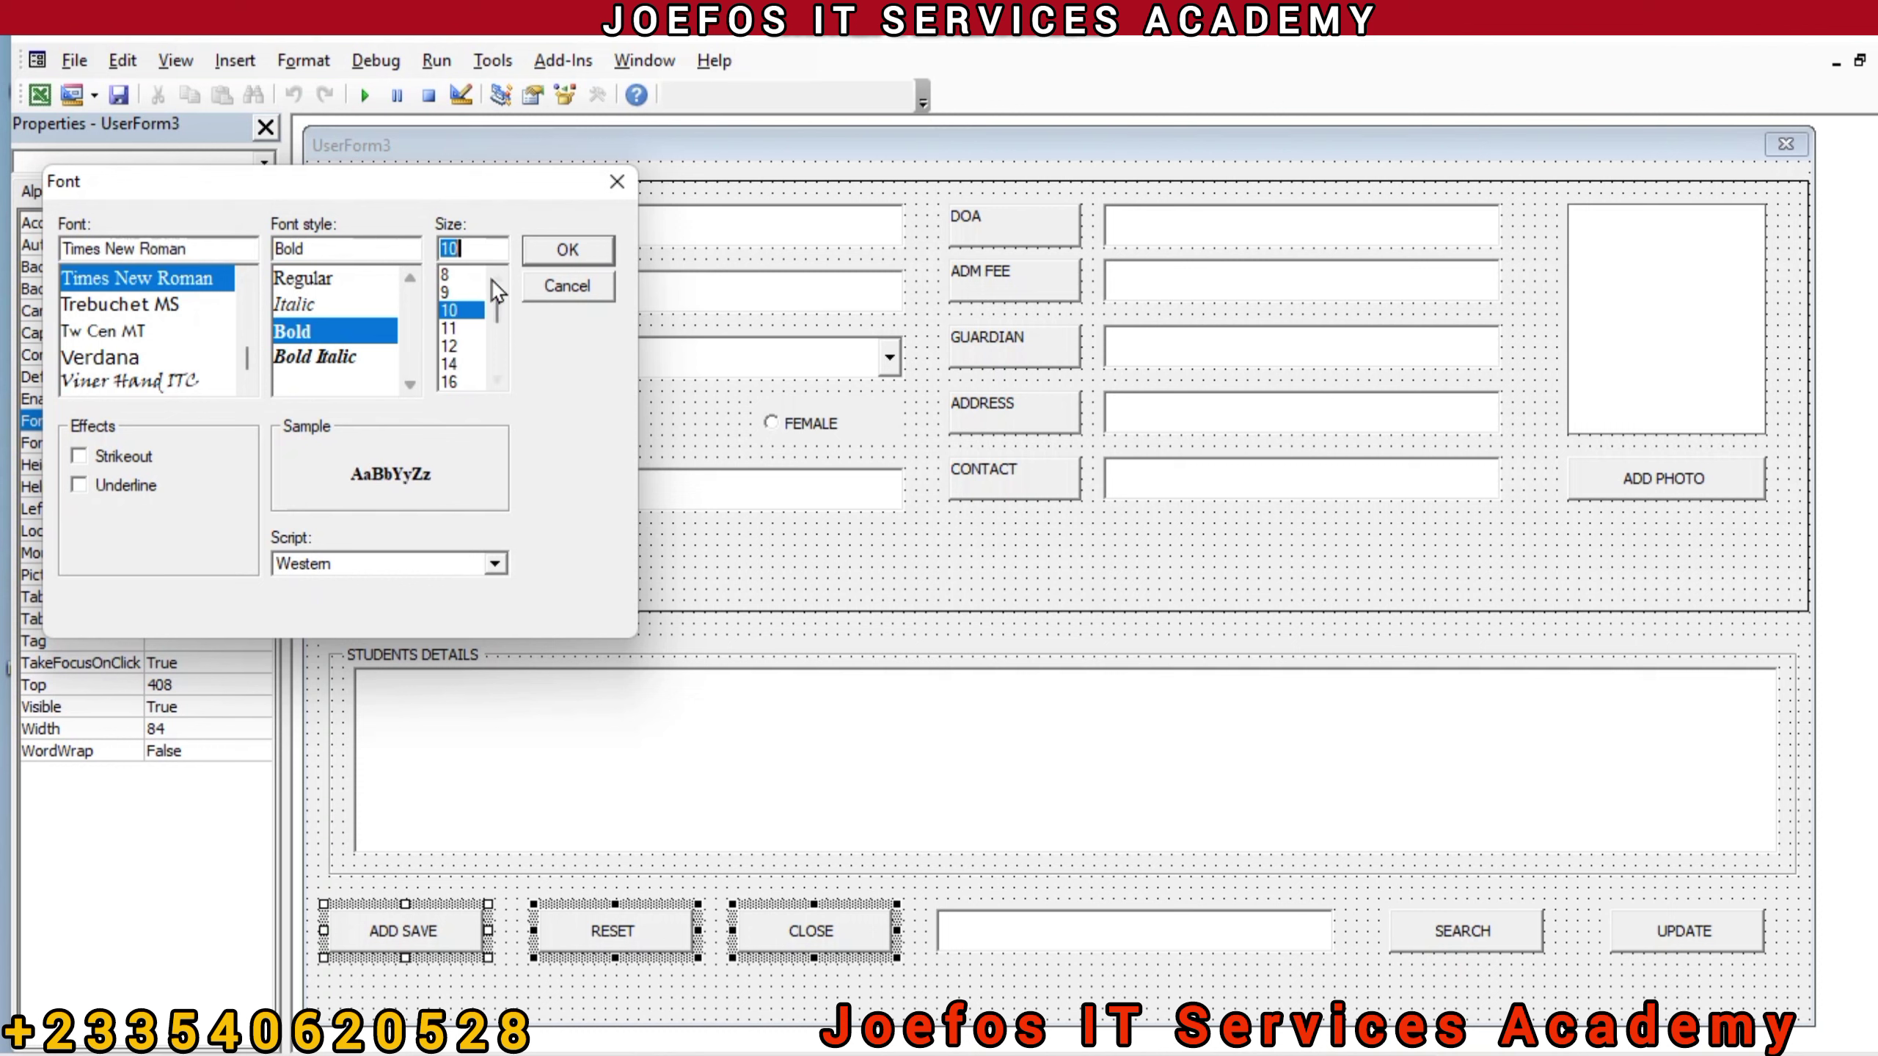
click(564, 252)
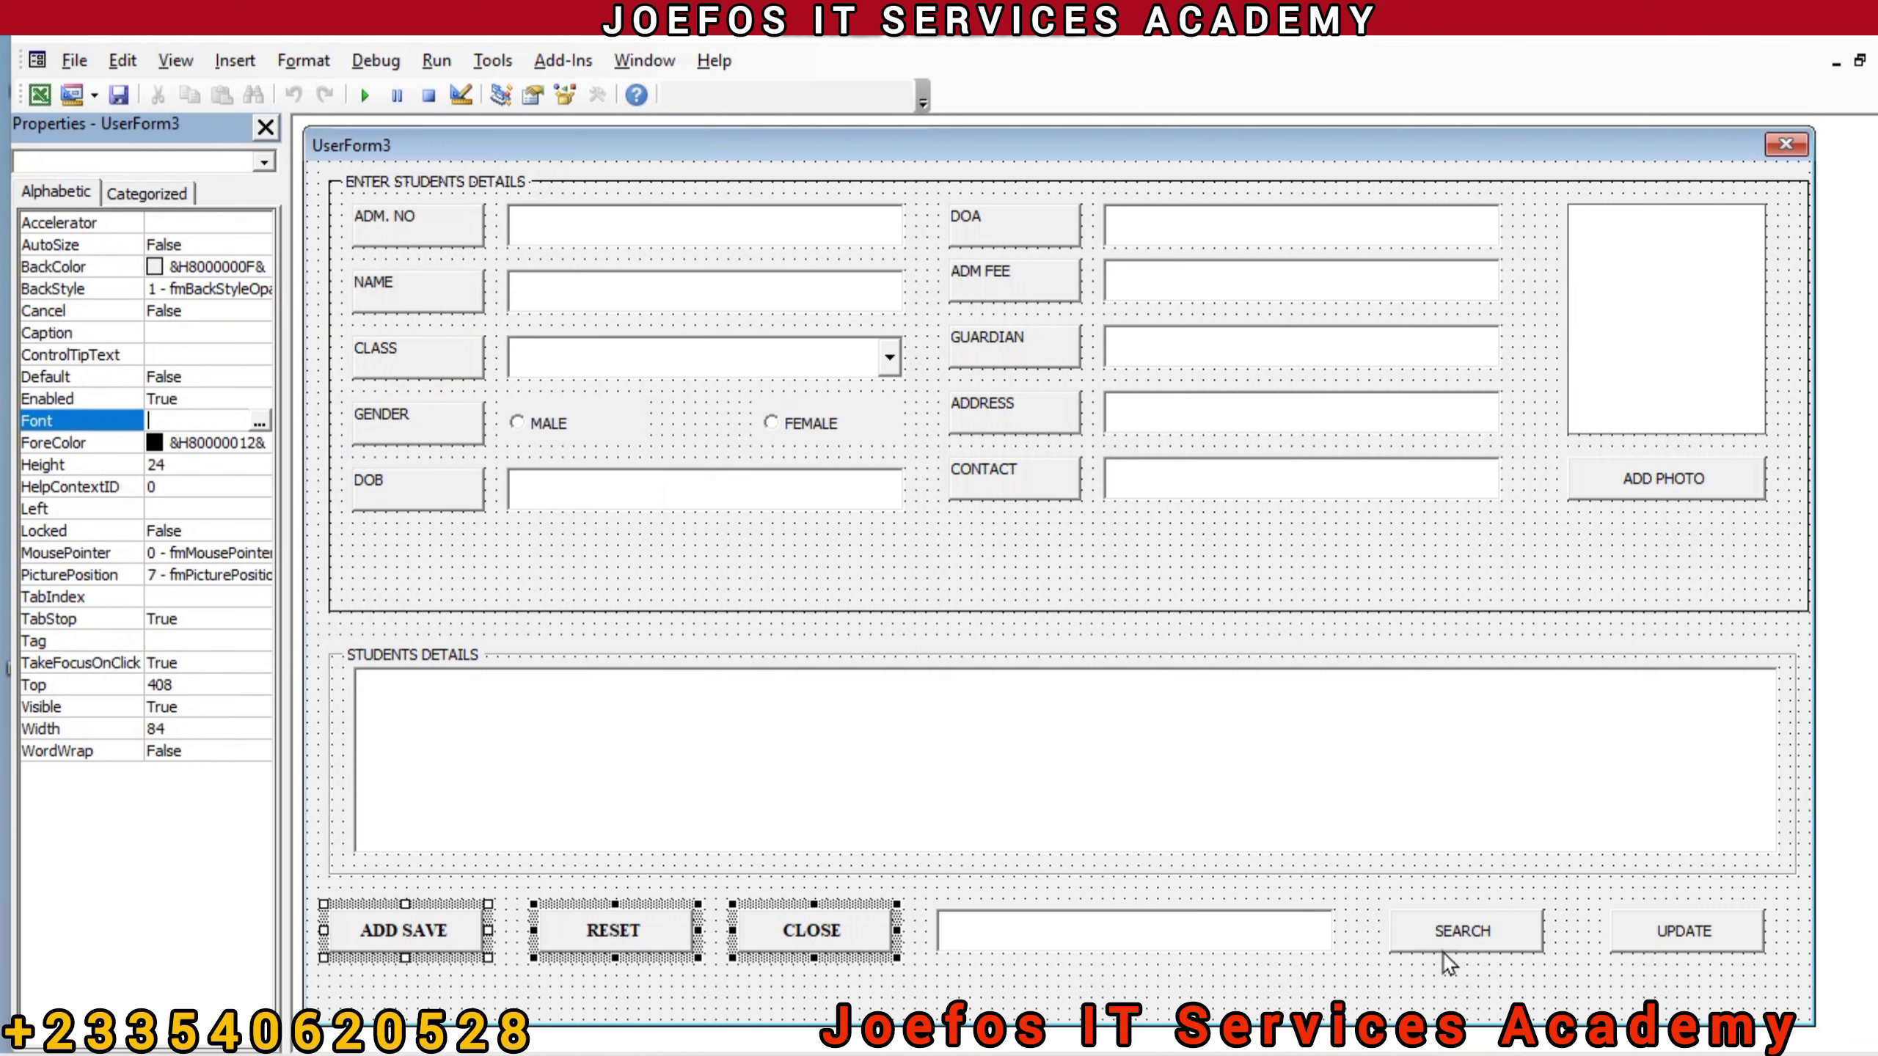
Step: Set the font of the SEARCH and UPDATE buttons together to Times New Roman, Bold, size 12
click(1381, 901)
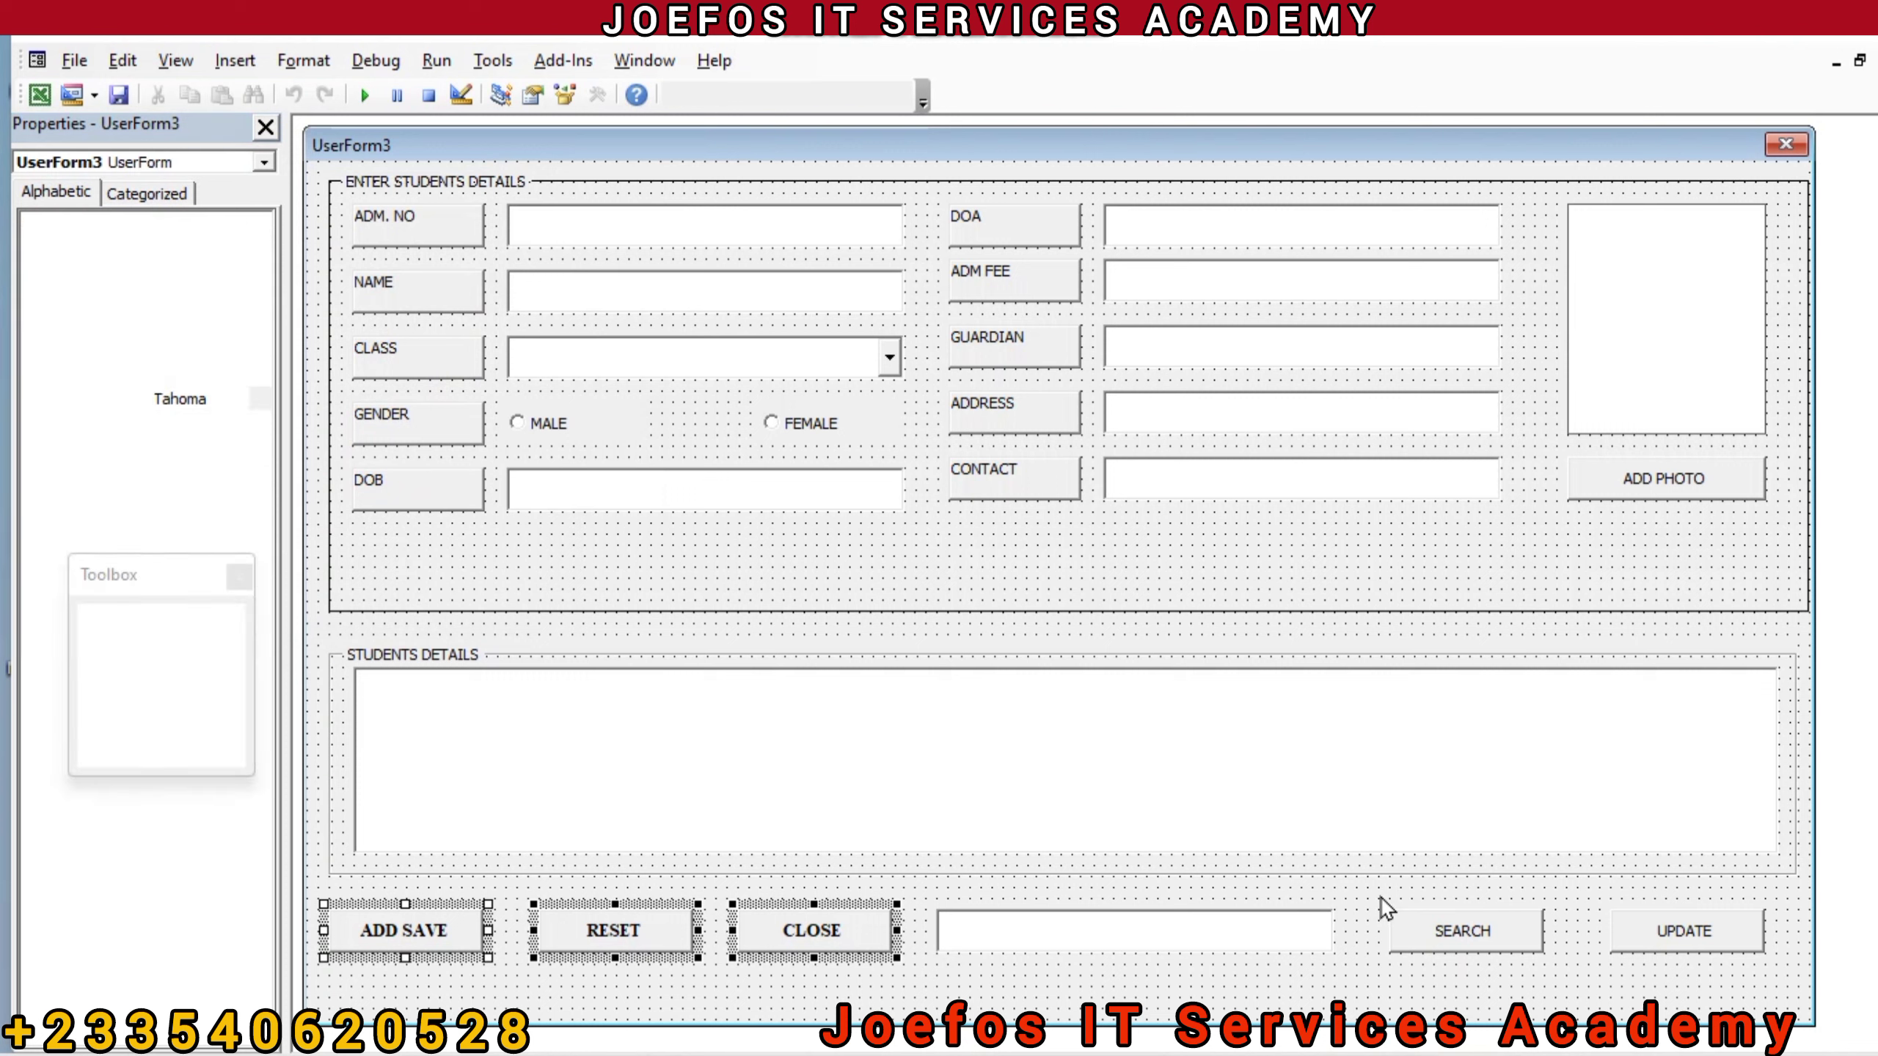
drag(1408, 919, 1784, 980)
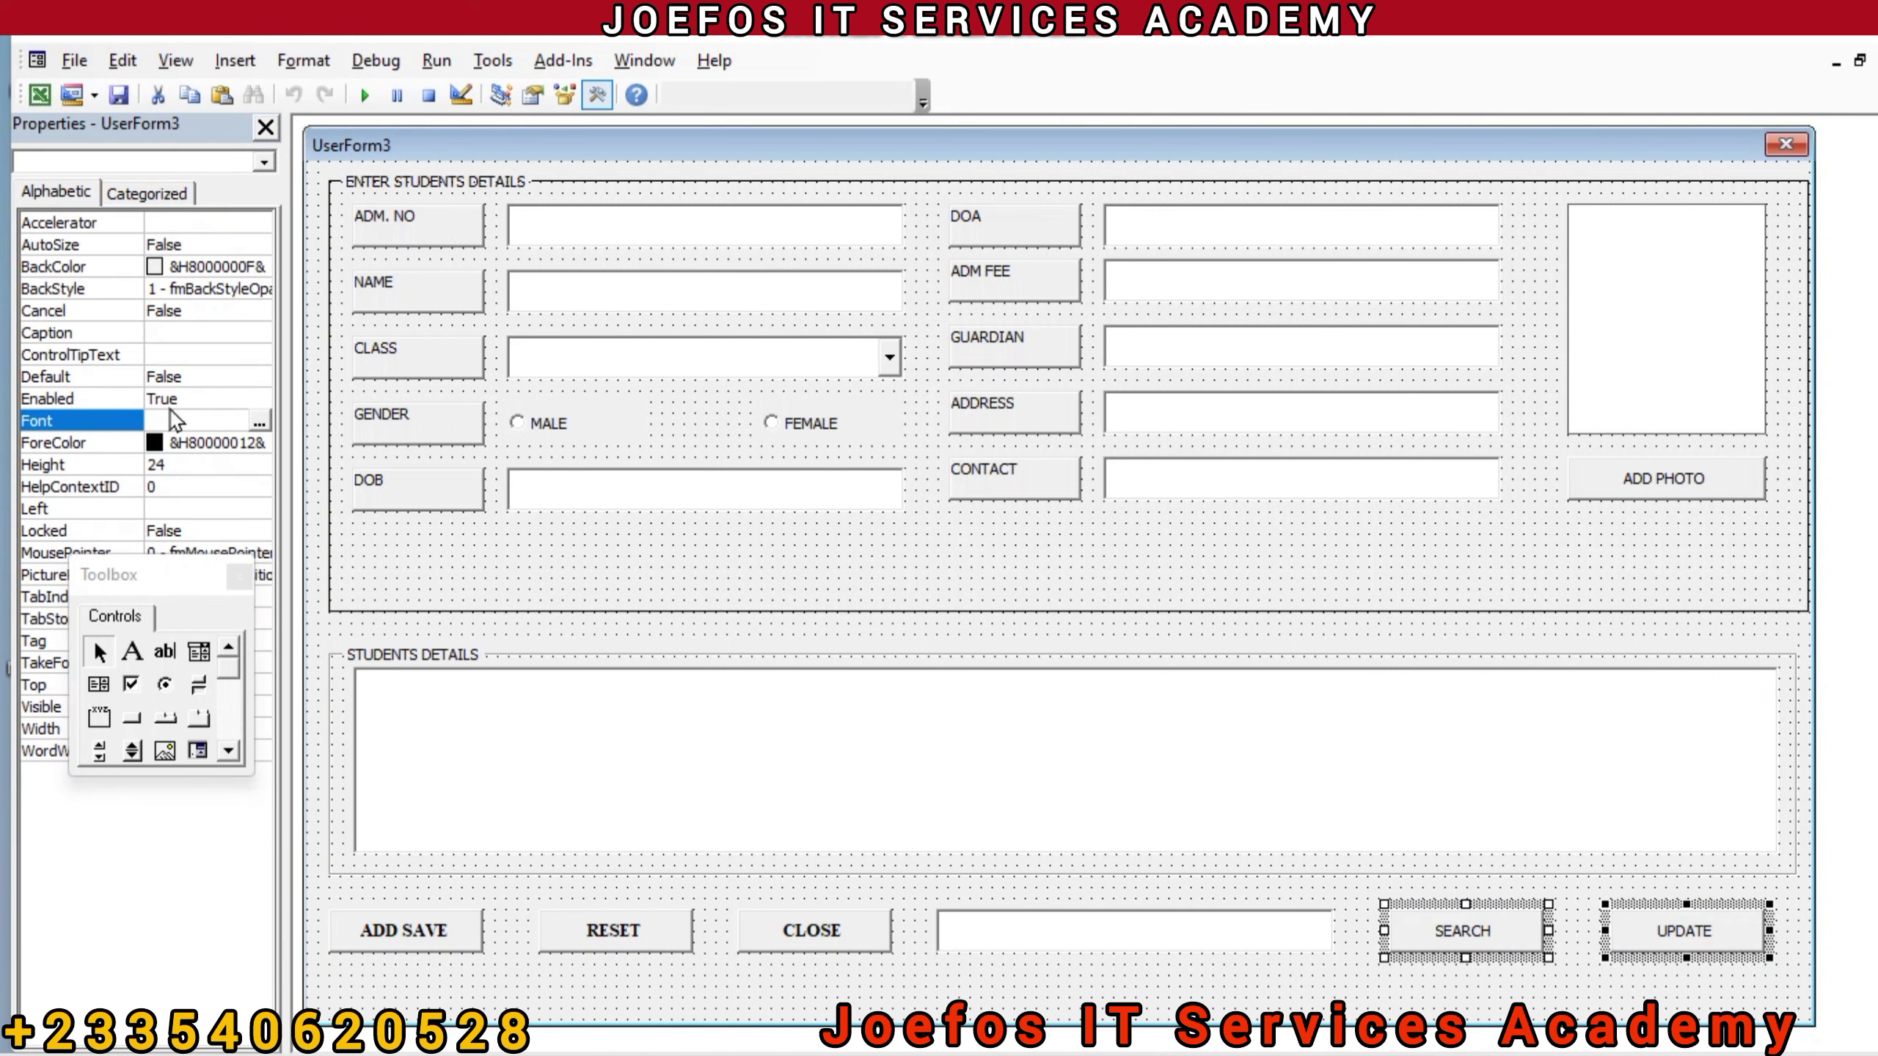
click(259, 422)
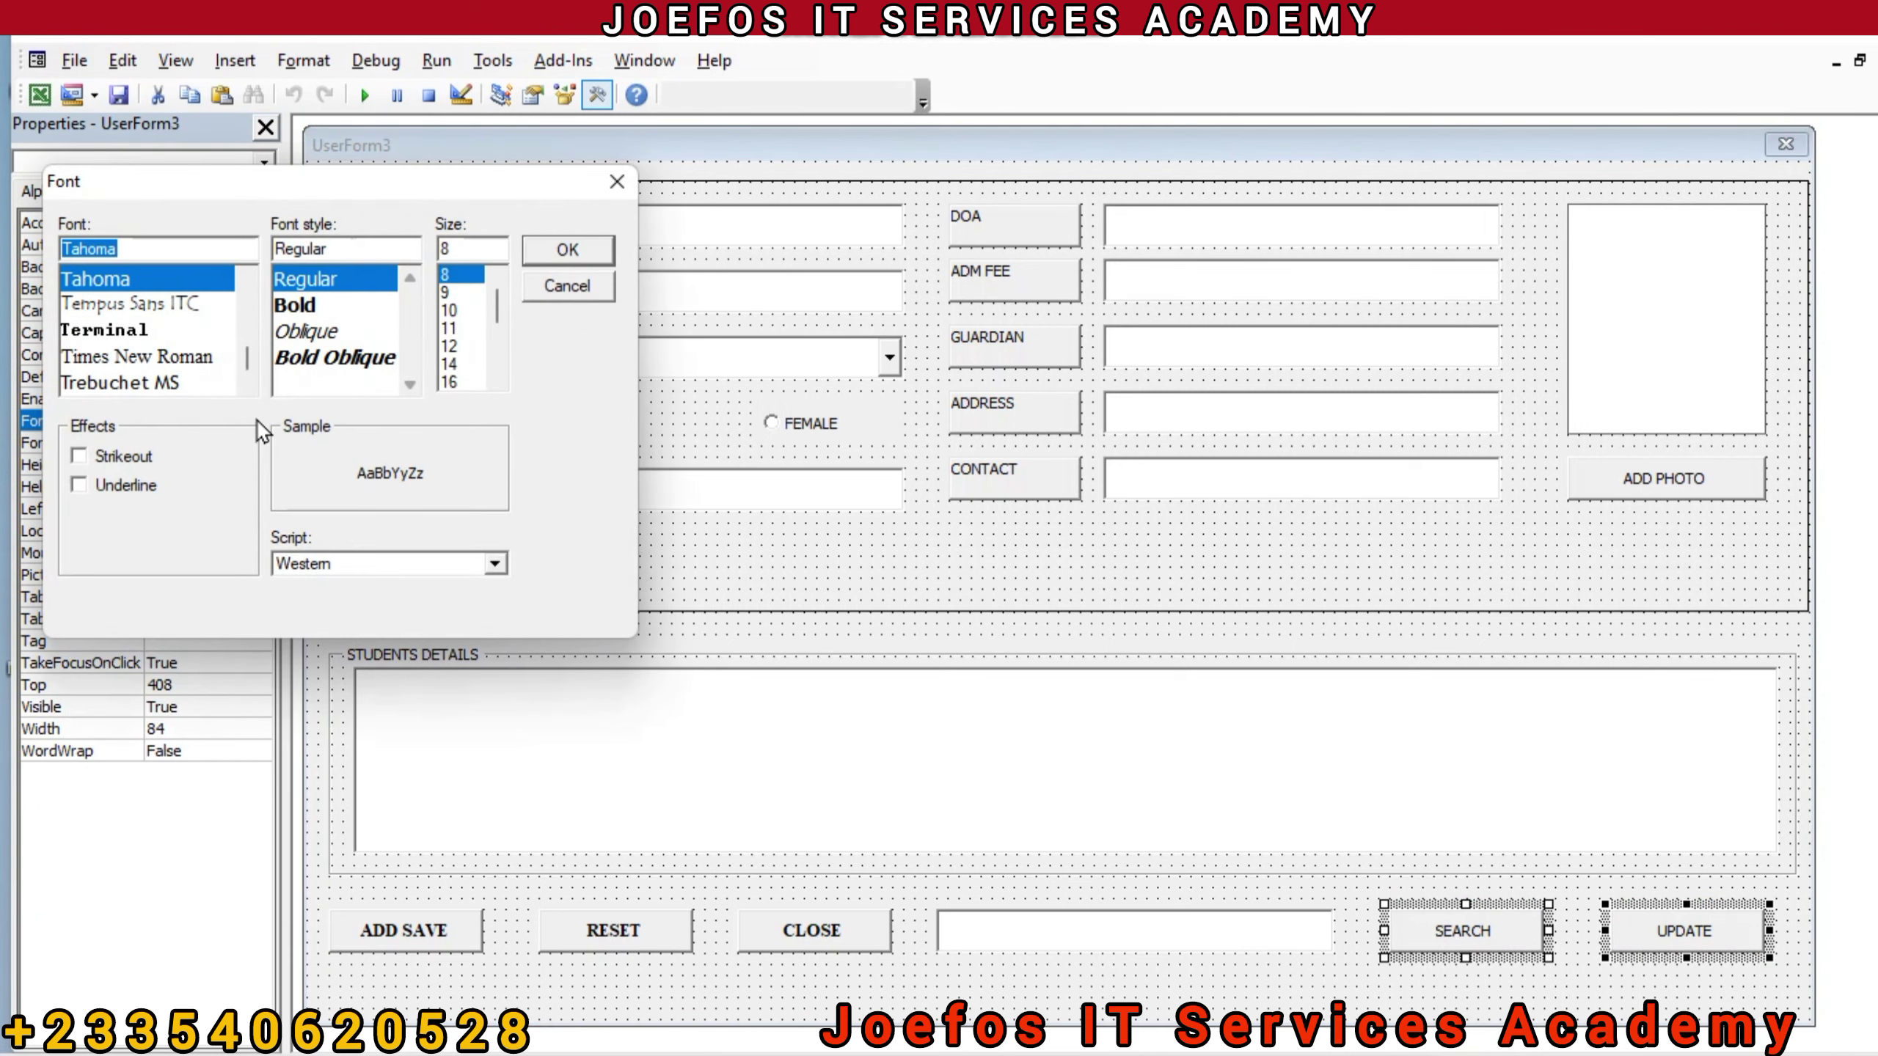
click(185, 357)
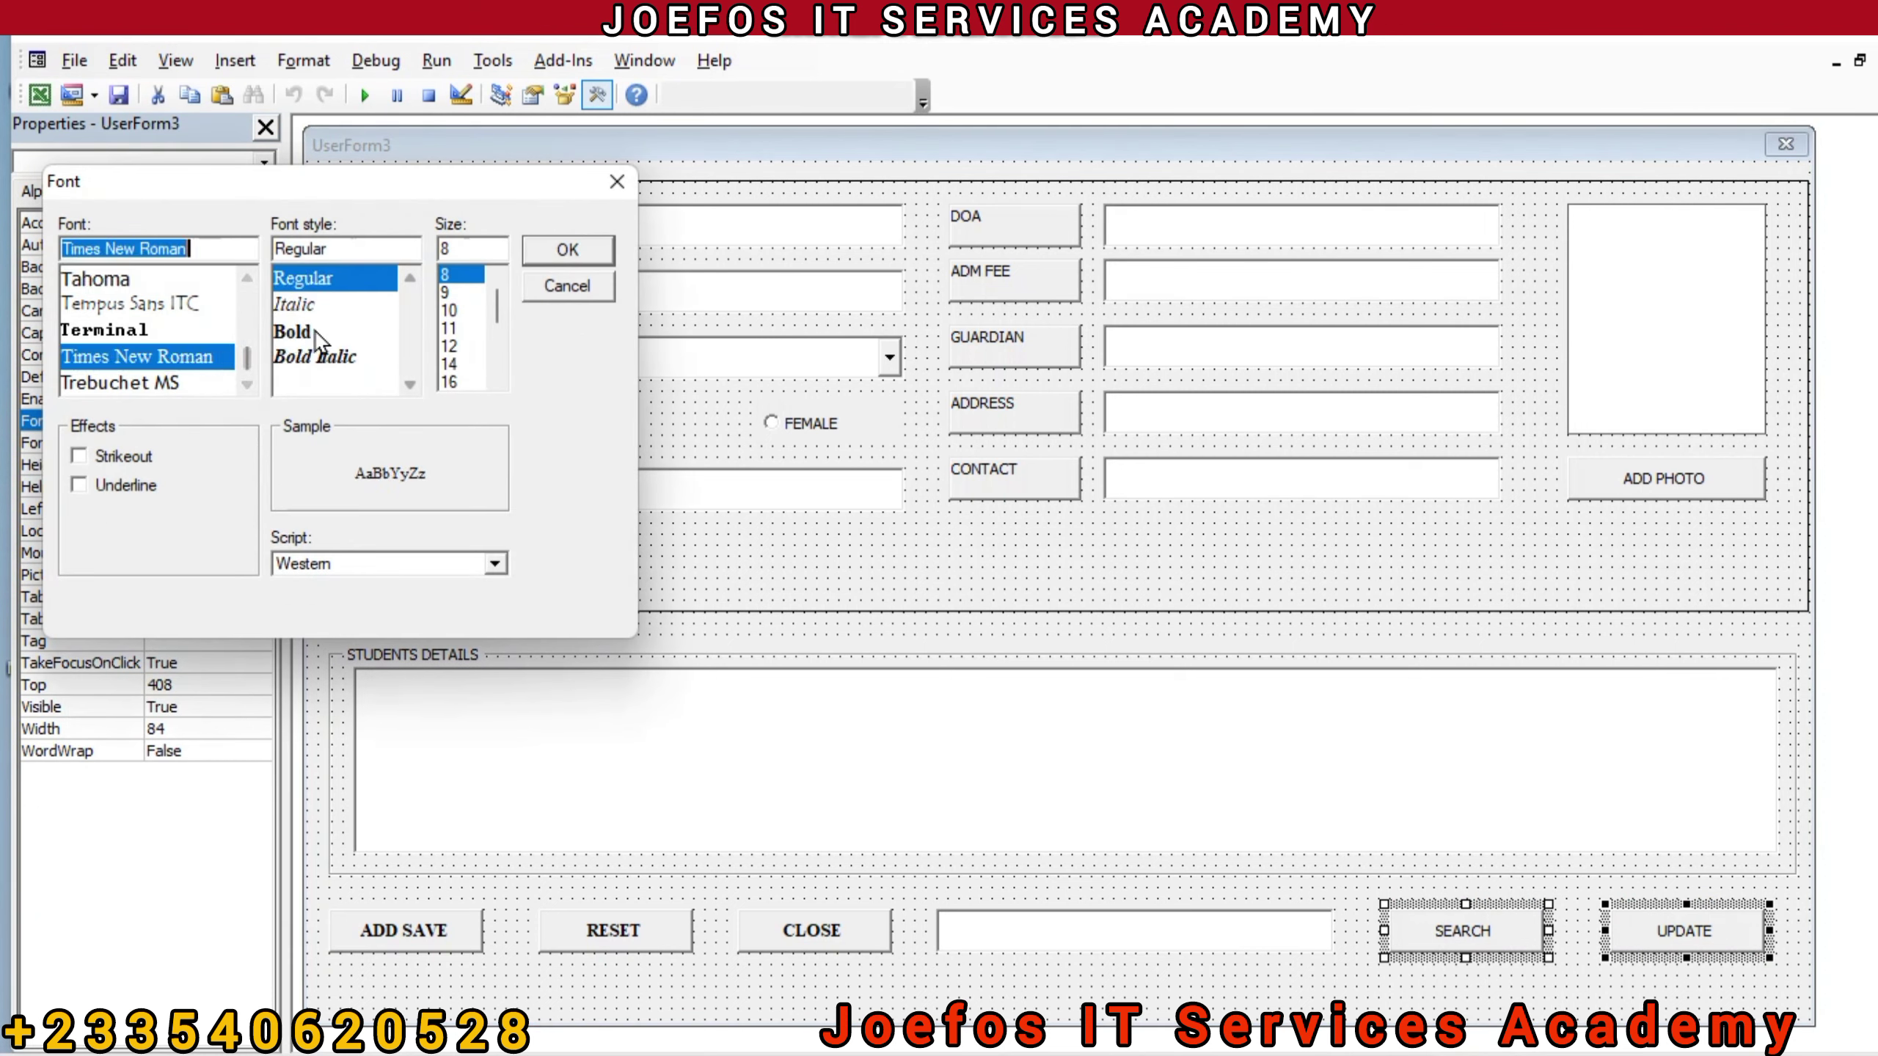
click(296, 330)
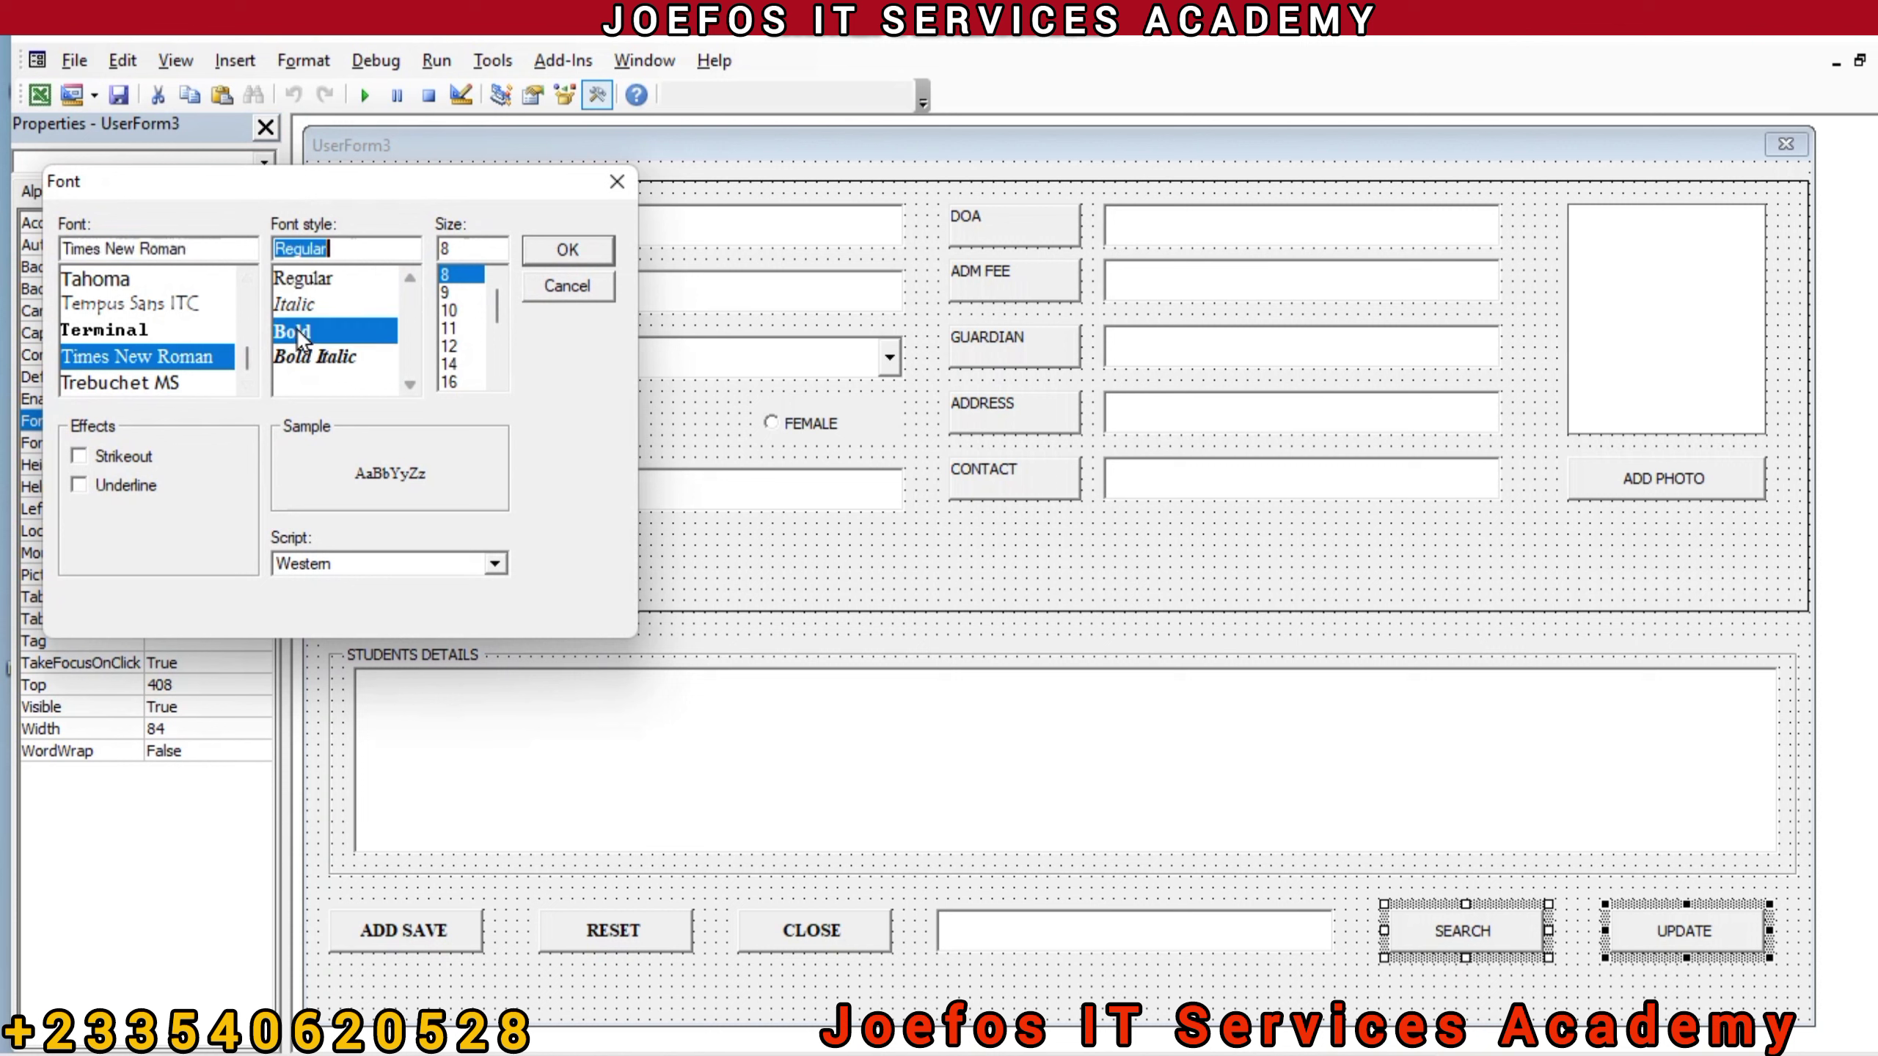
click(455, 311)
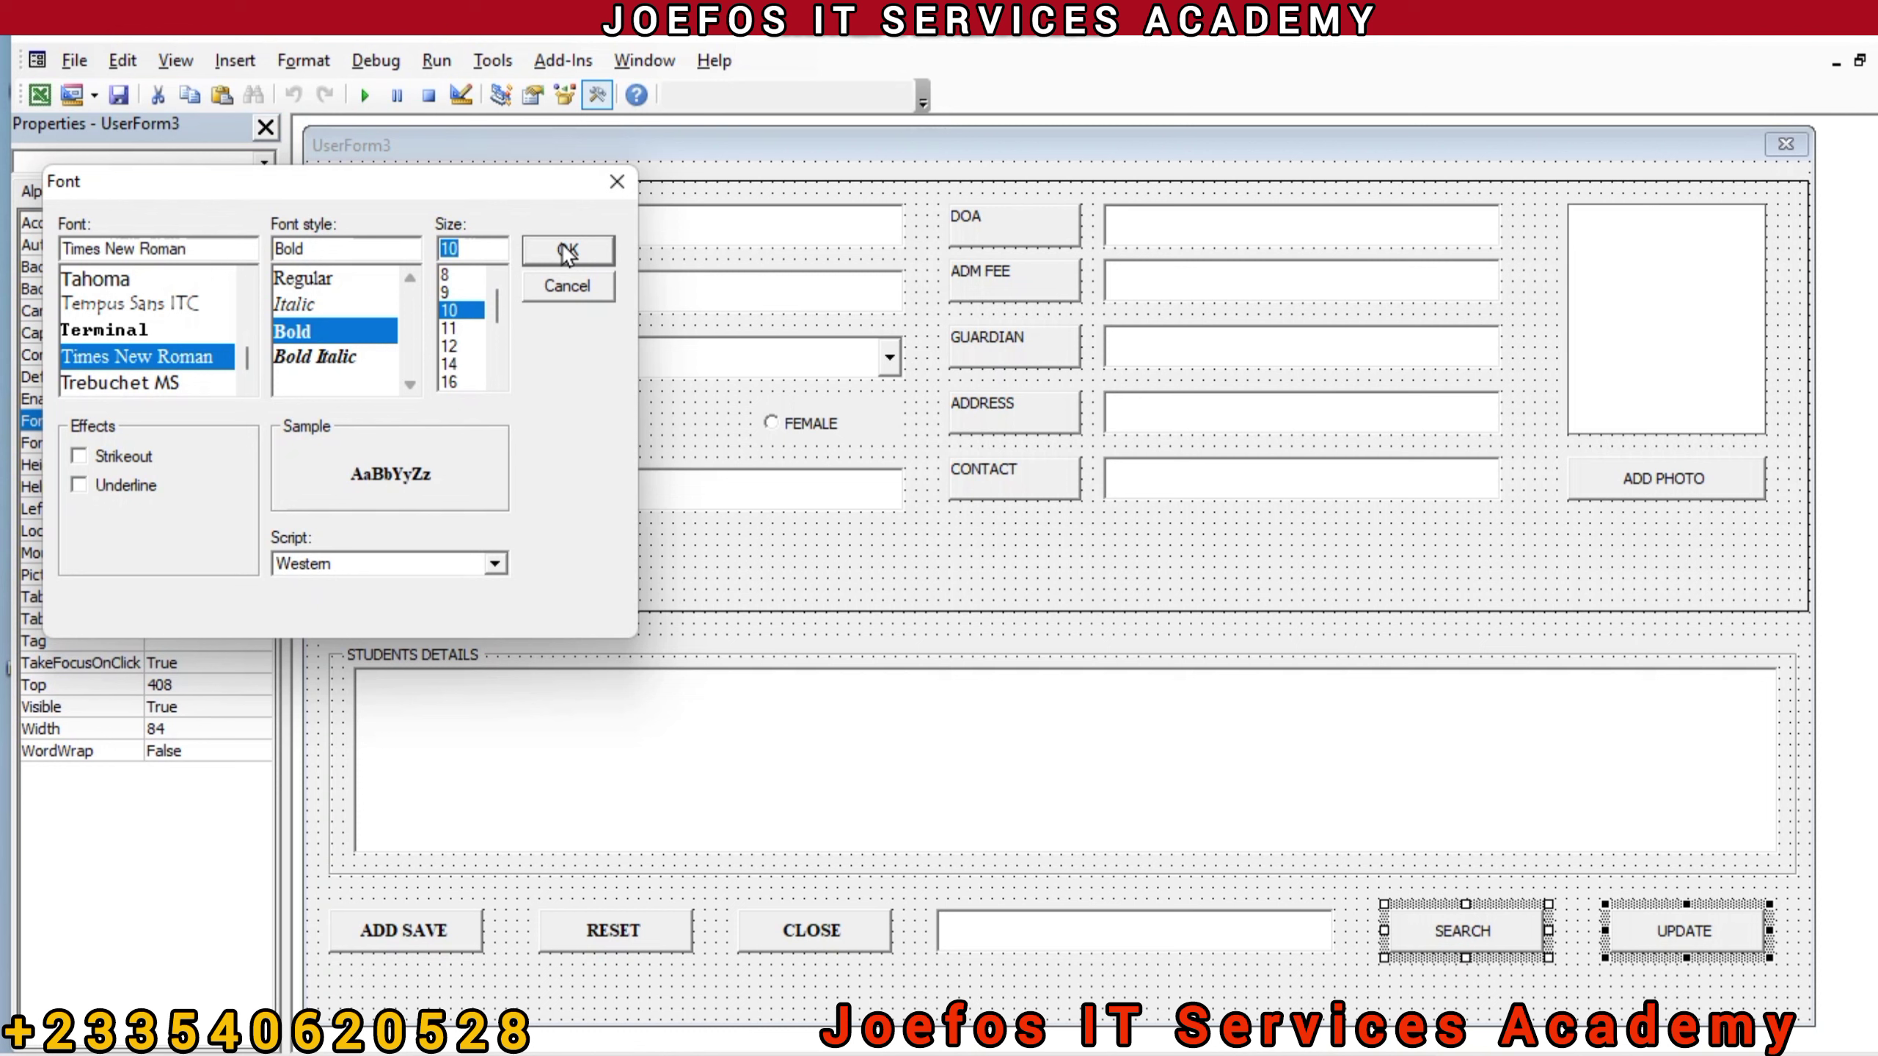
click(453, 346)
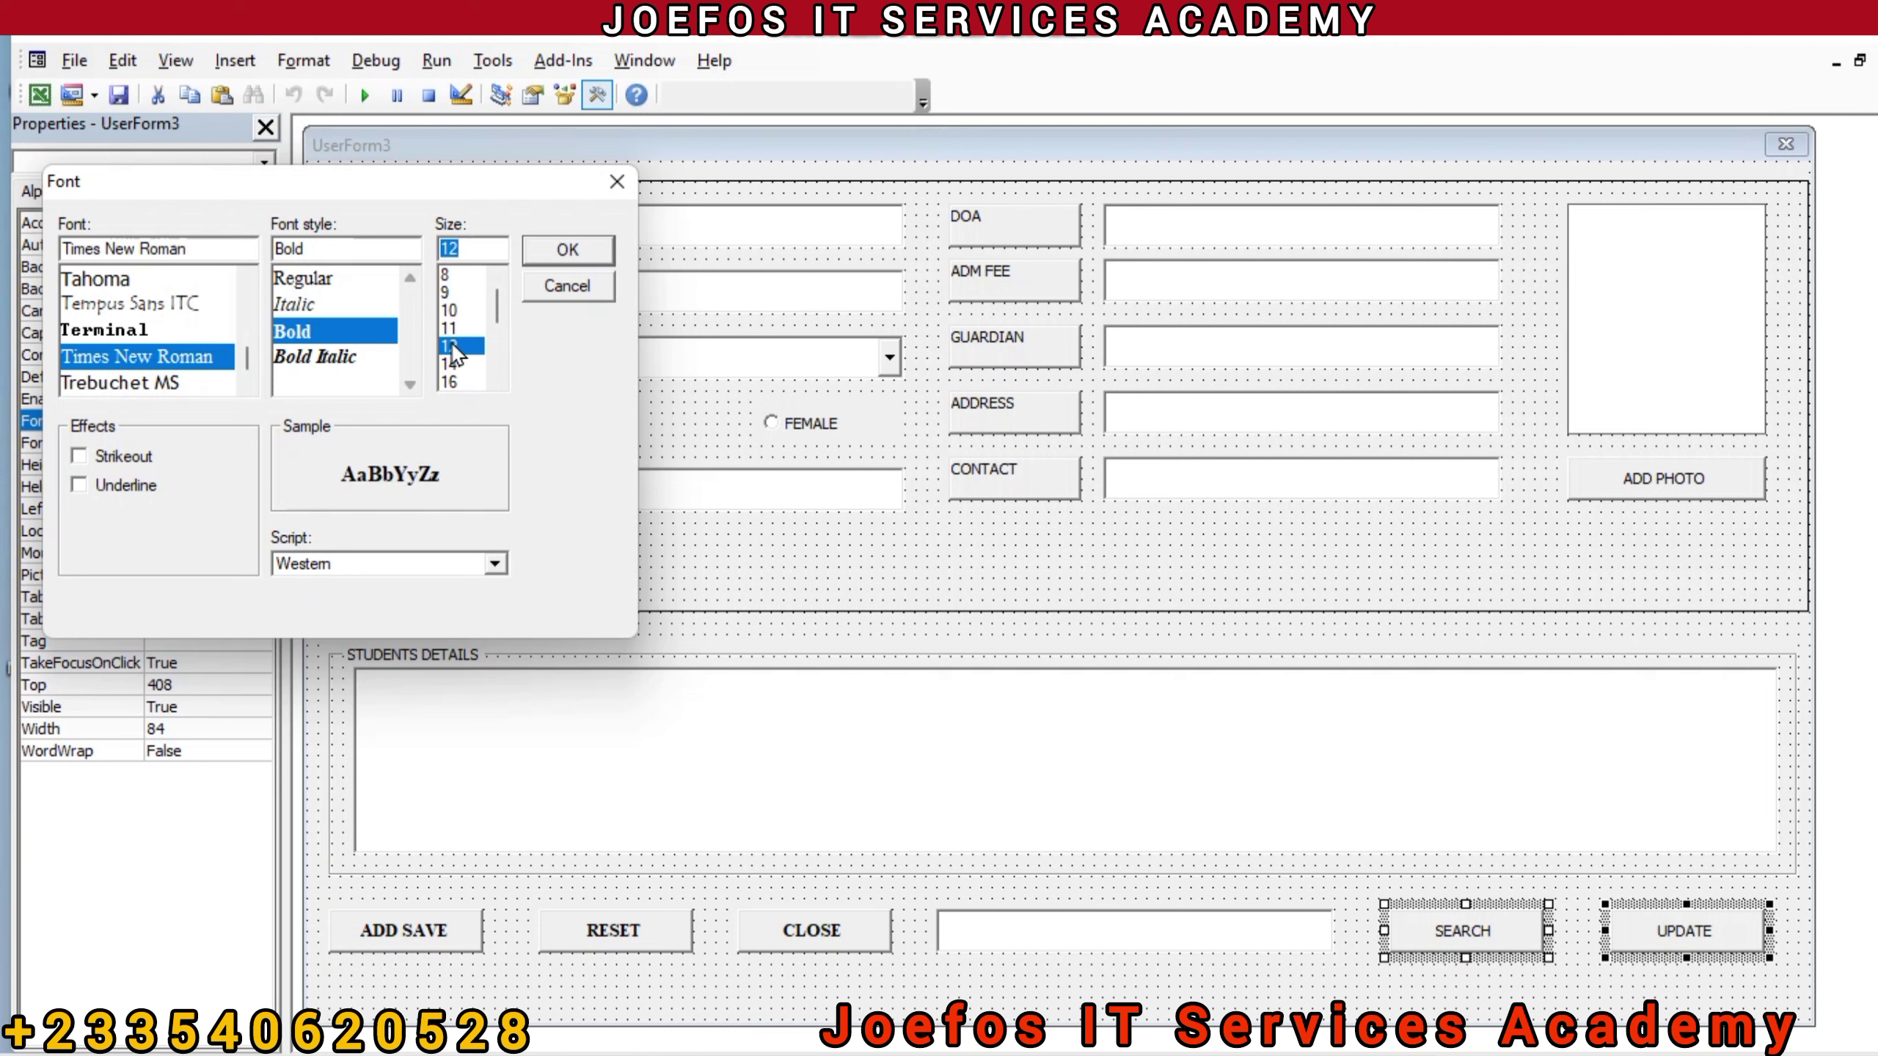
click(551, 252)
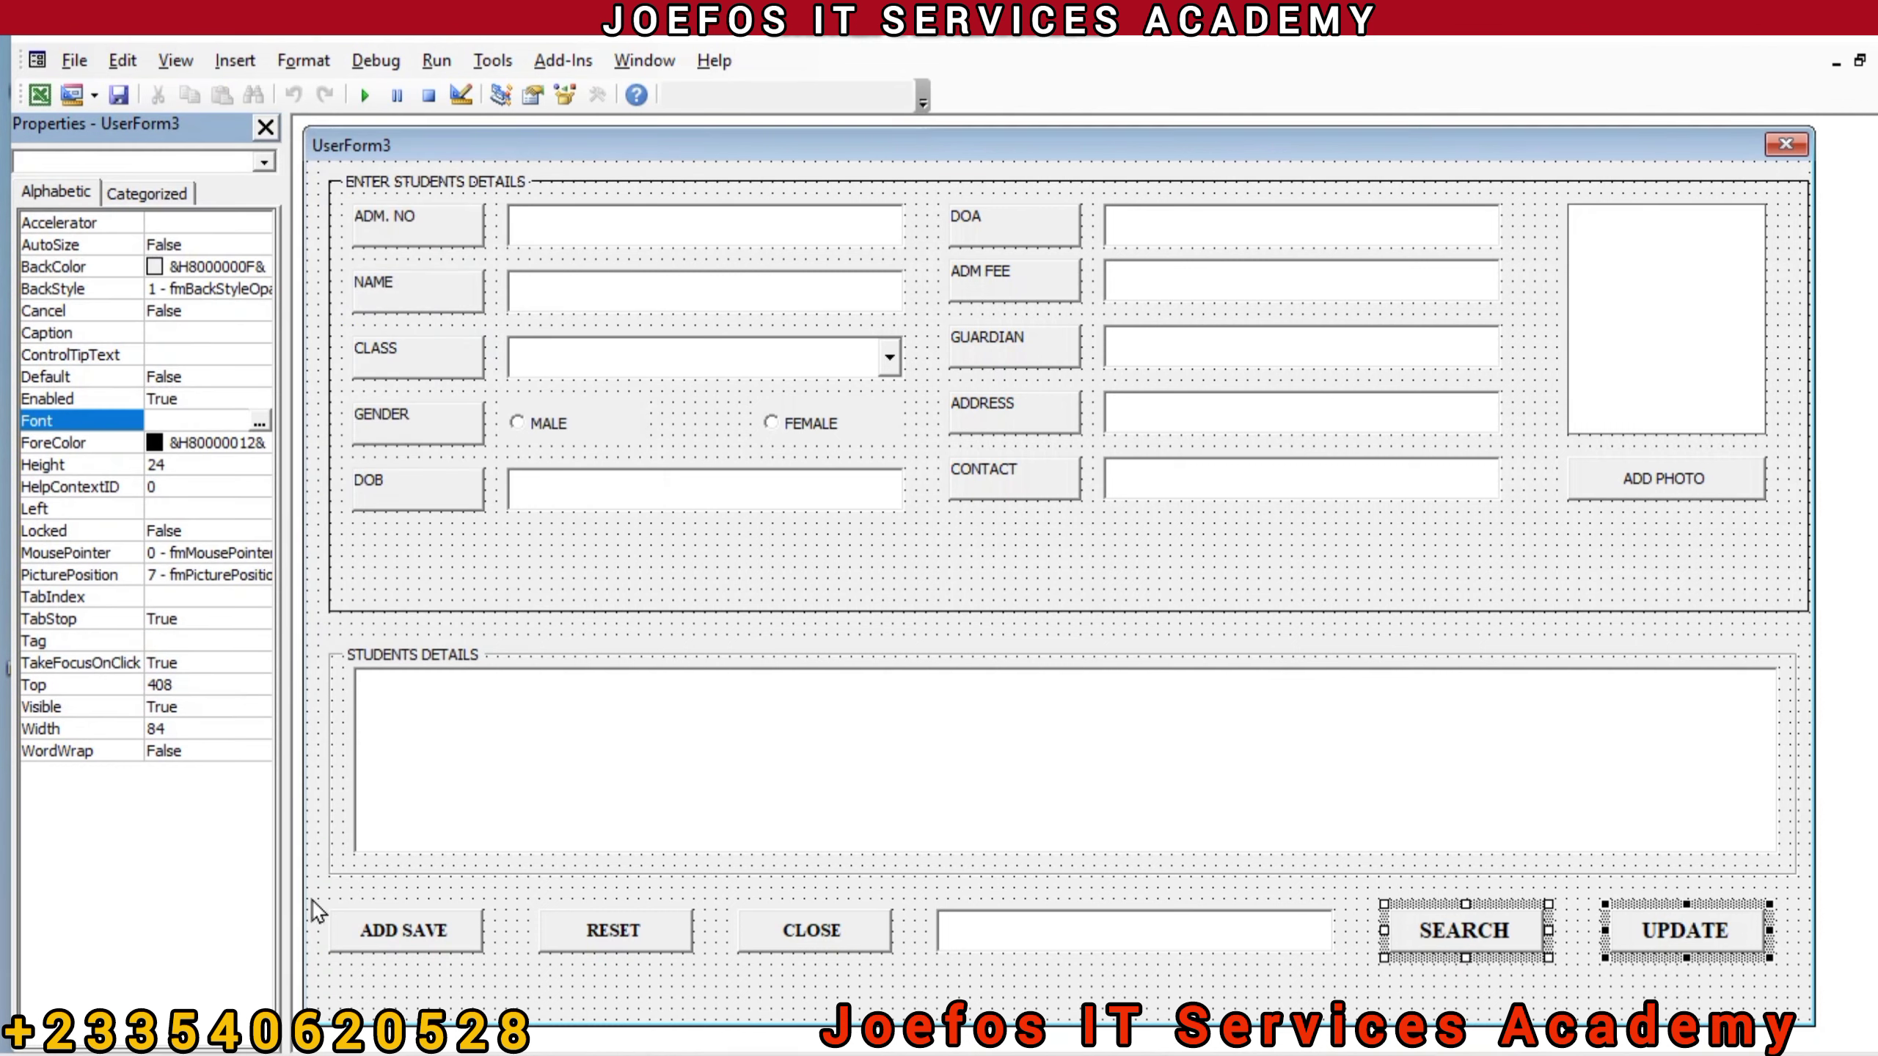
Step: Set the font size of the ADD SAVE, RESET and CLOSE buttons to 12, and select the students details list box
drag(311, 900, 899, 961)
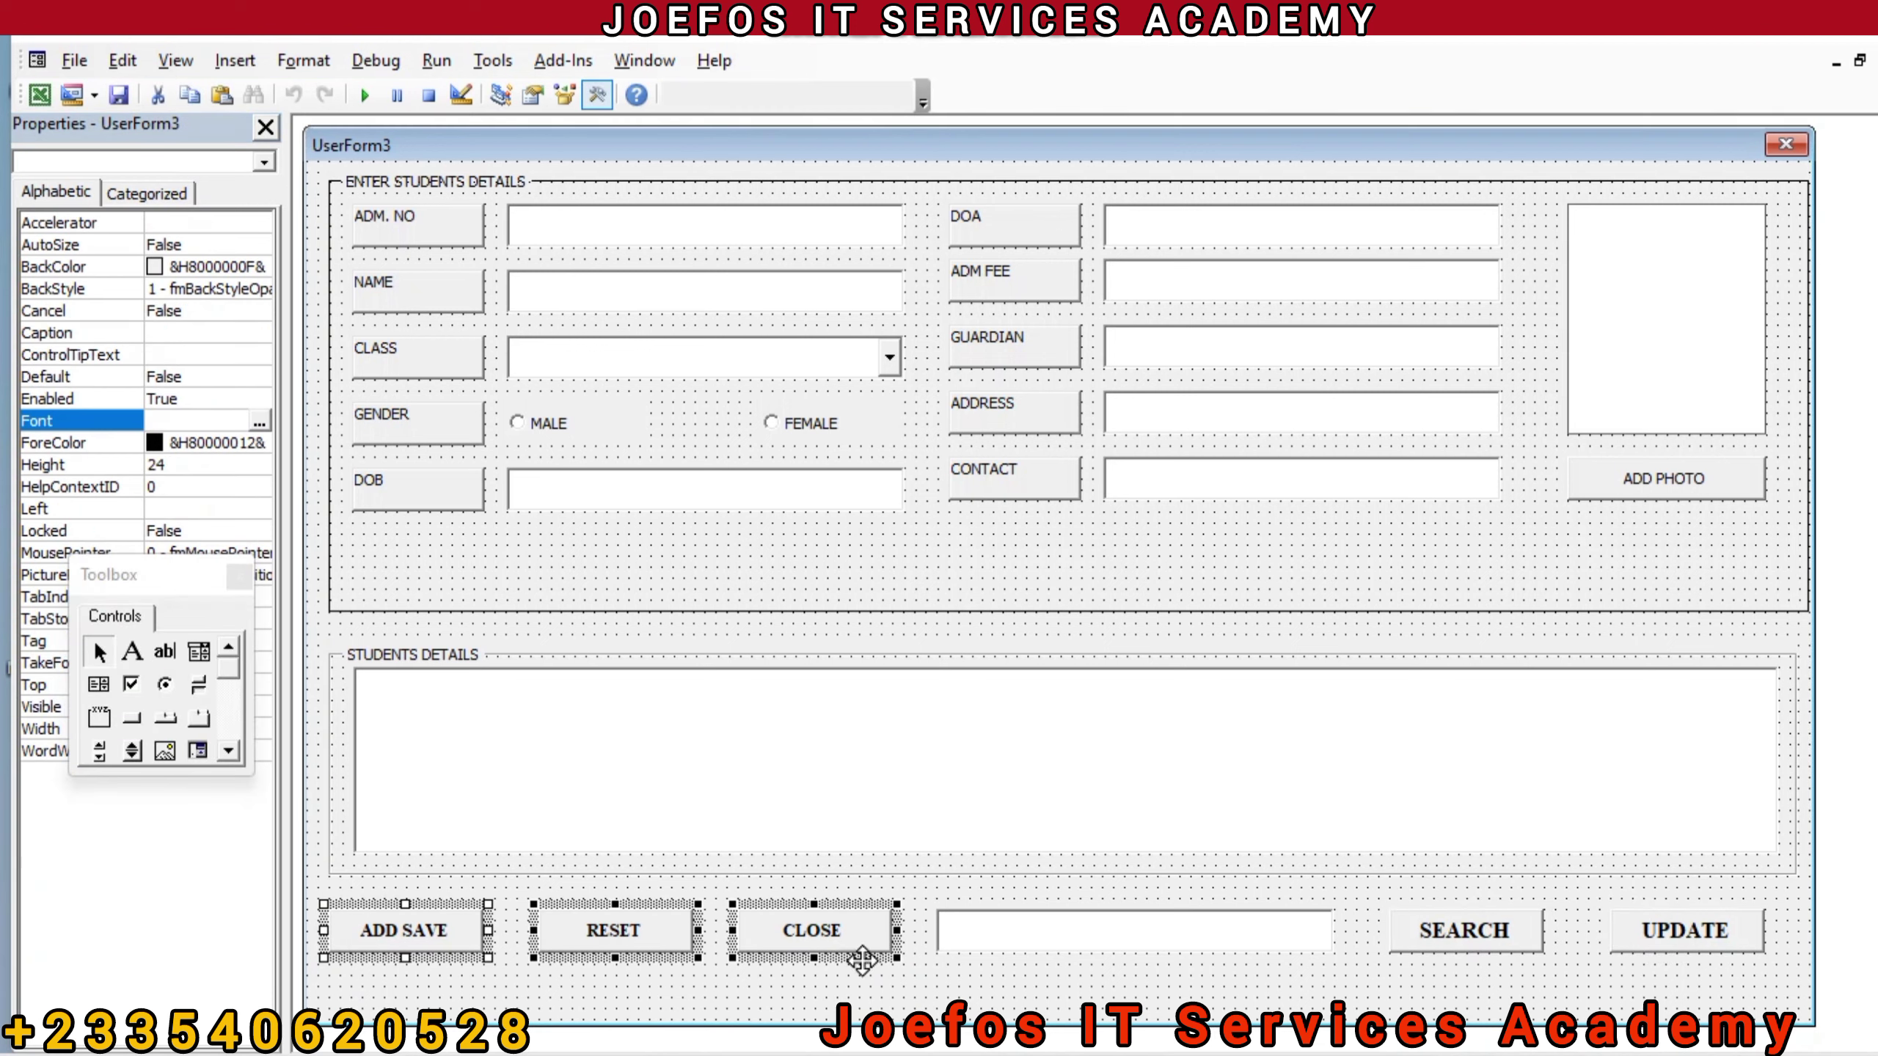
click(259, 420)
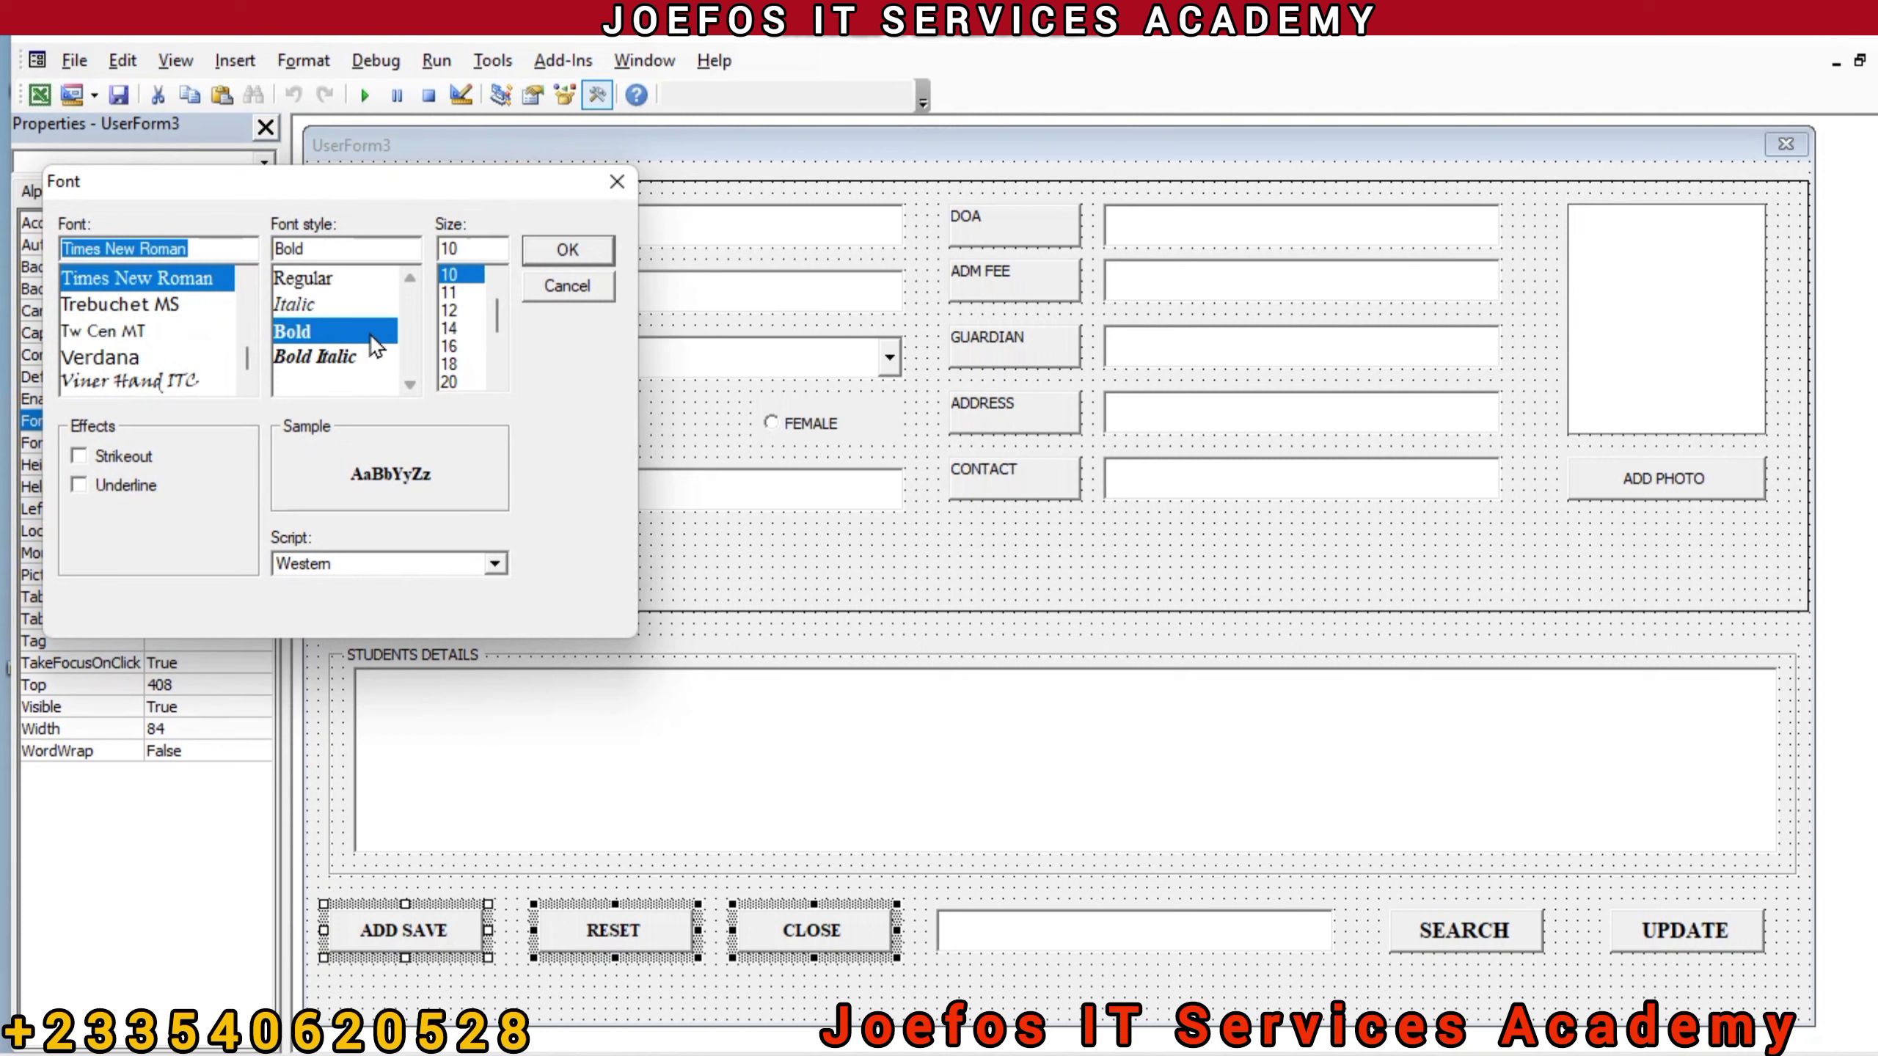
click(458, 311)
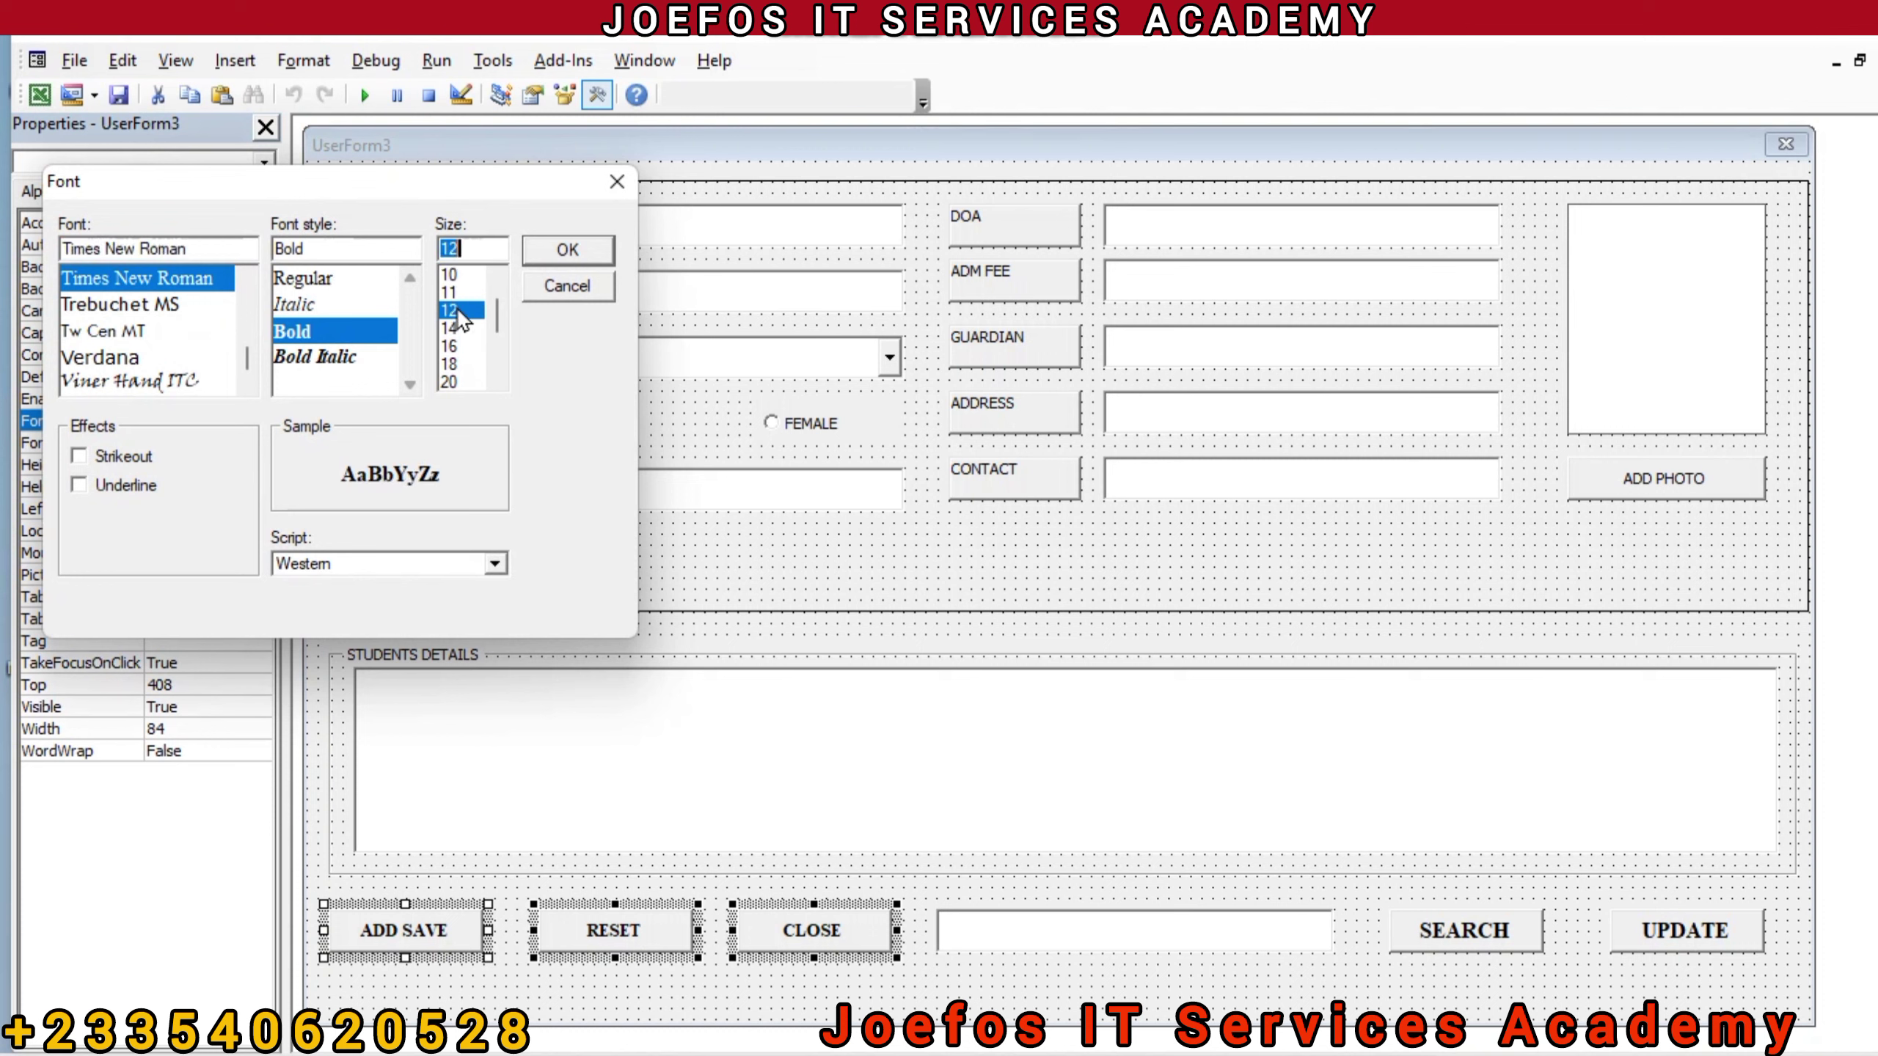
click(551, 257)
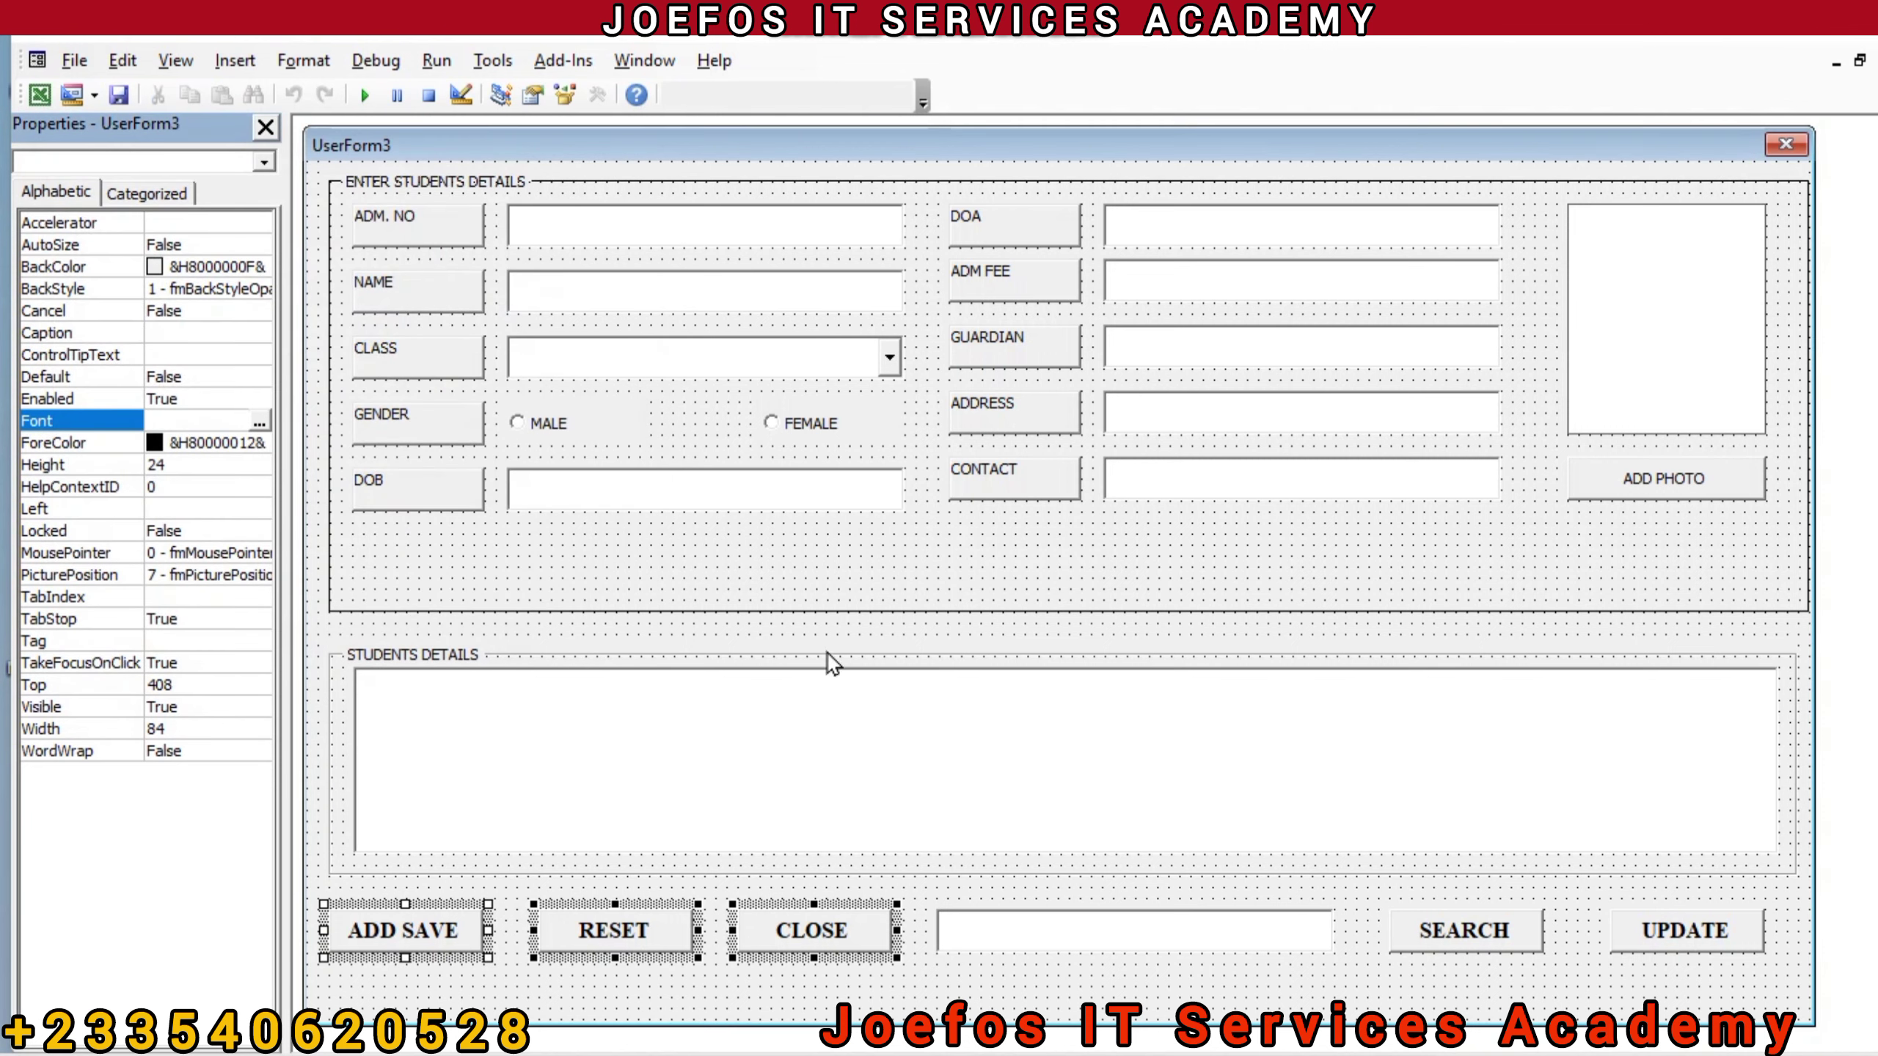
click(903, 738)
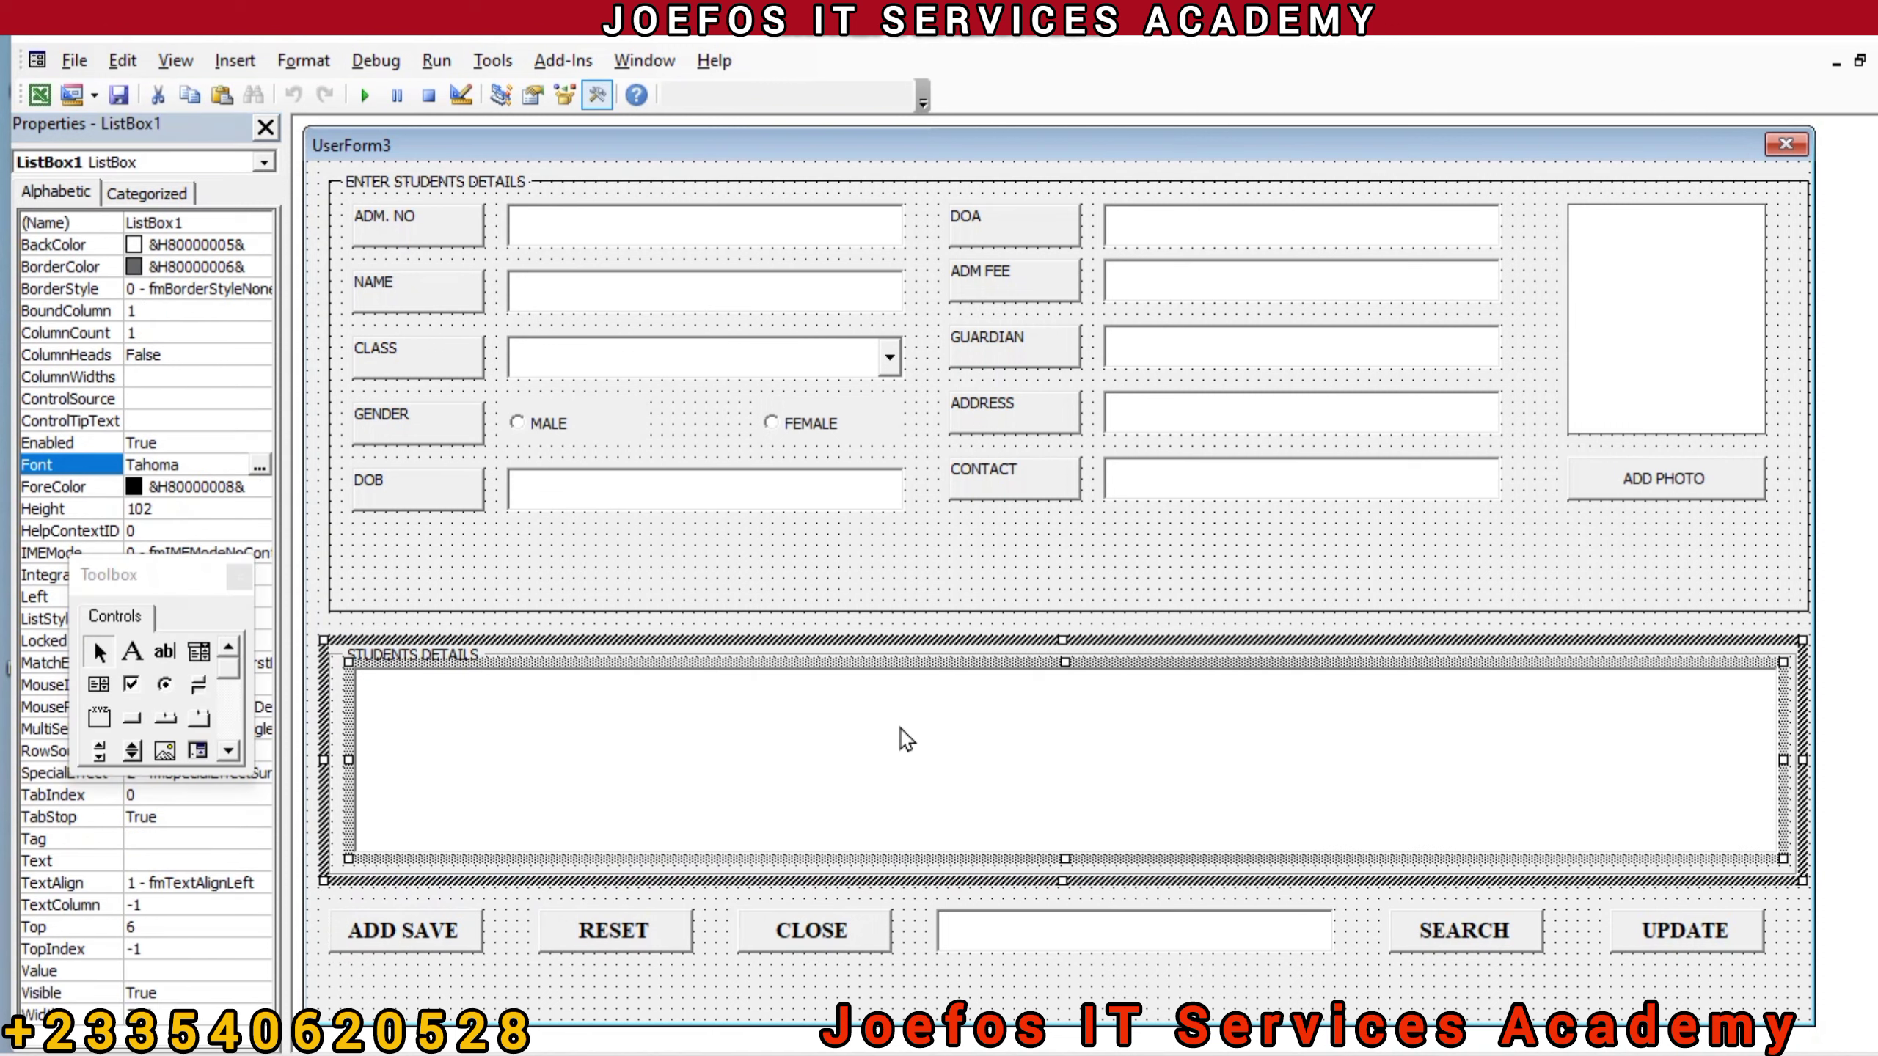